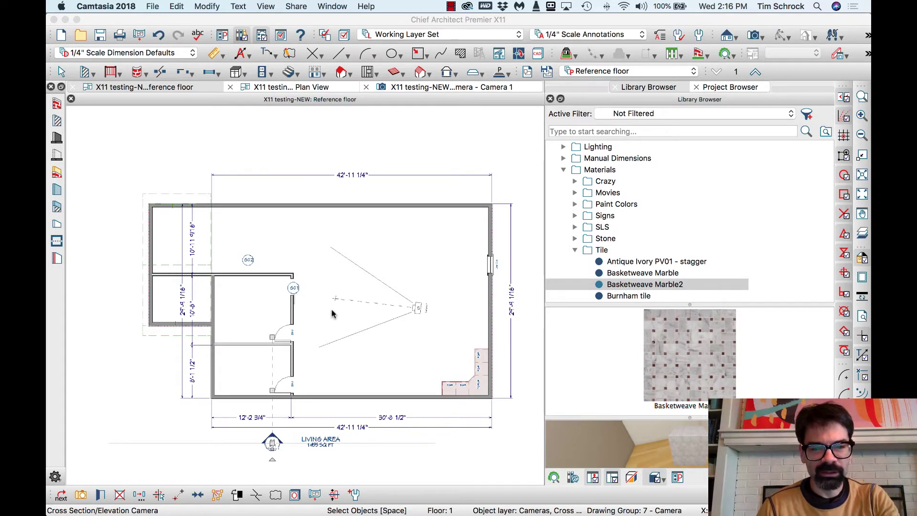
In the Camera 1 view, delete the left hinged door and then undo the deletion
scroll(331, 318, up, 3)
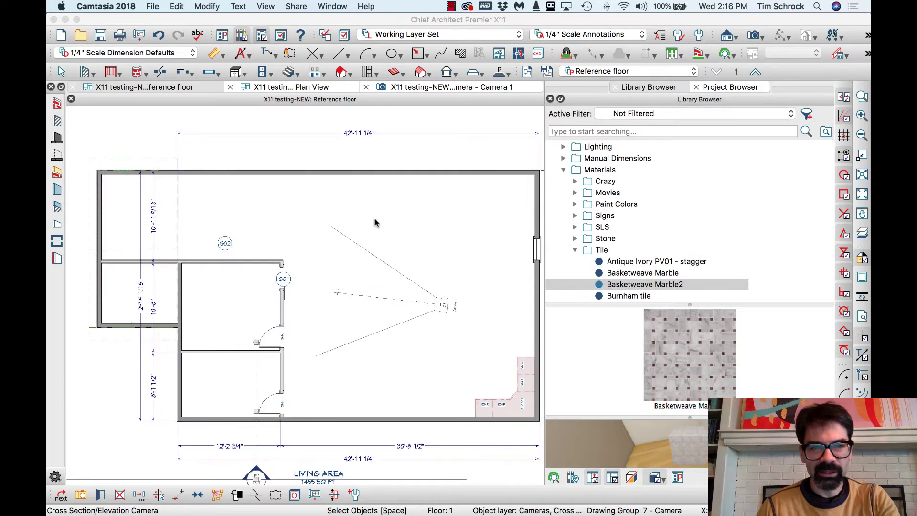
click(417, 87)
click(417, 87)
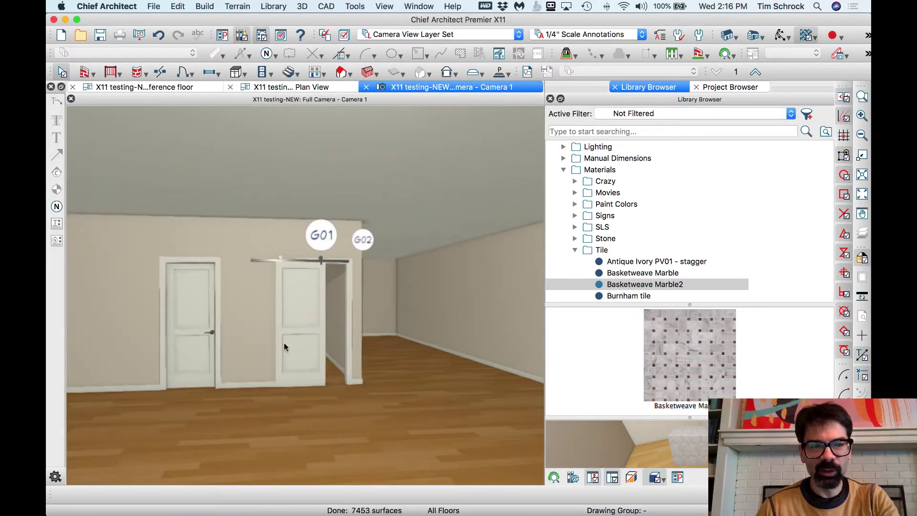
click(309, 300)
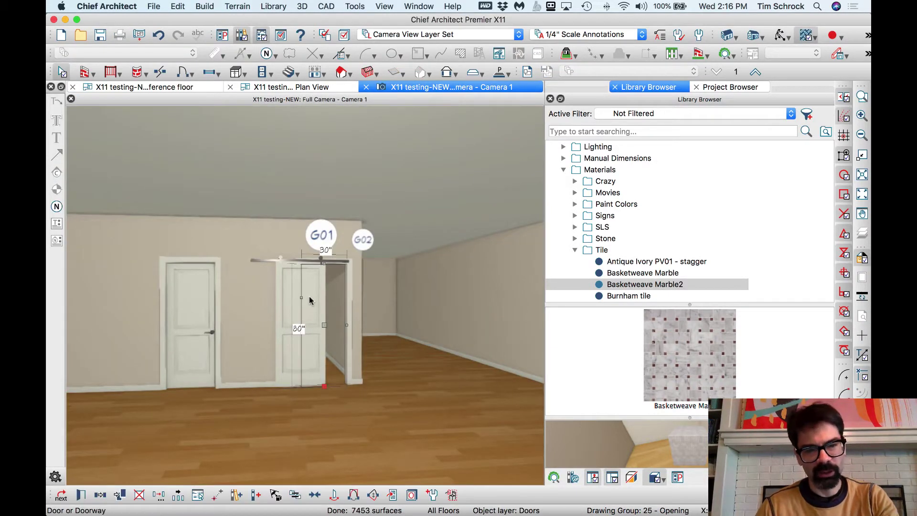
click(181, 309)
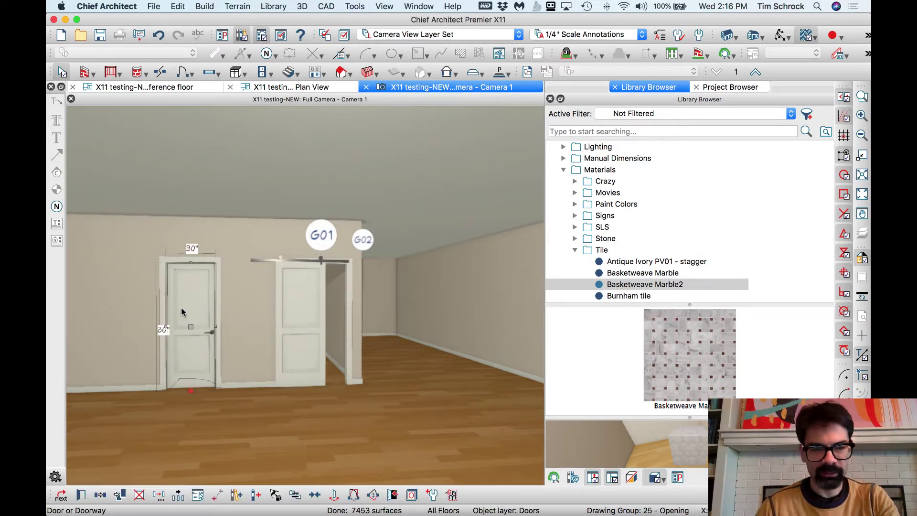
key(Delete)
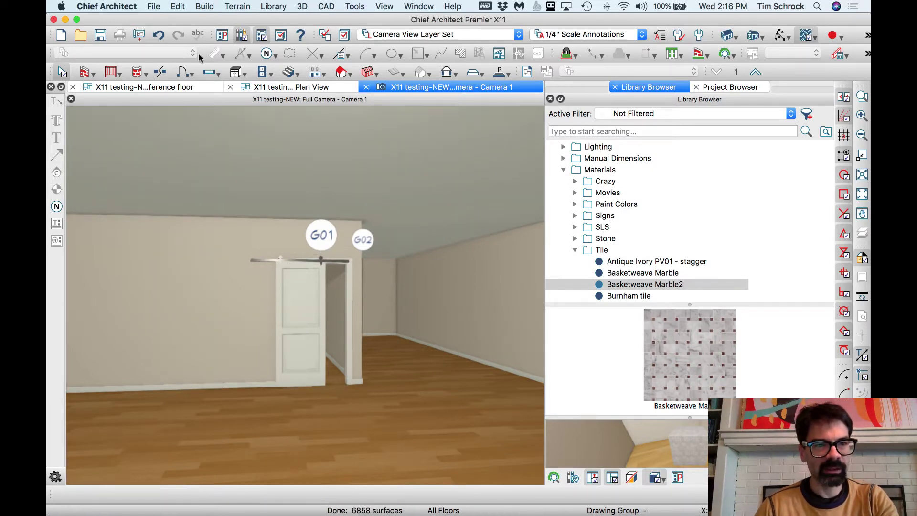
click(158, 35)
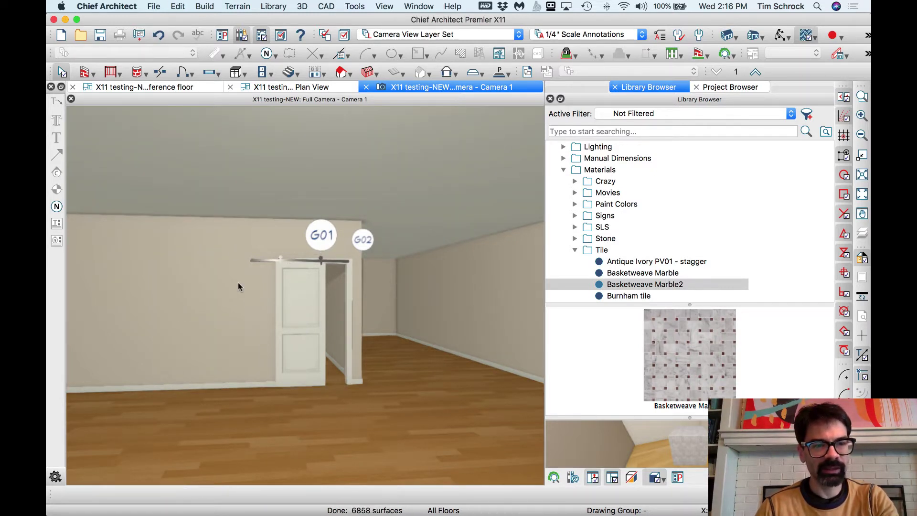
Toggle the barn door between closed and open display in 3D, leaving it open
click(306, 312)
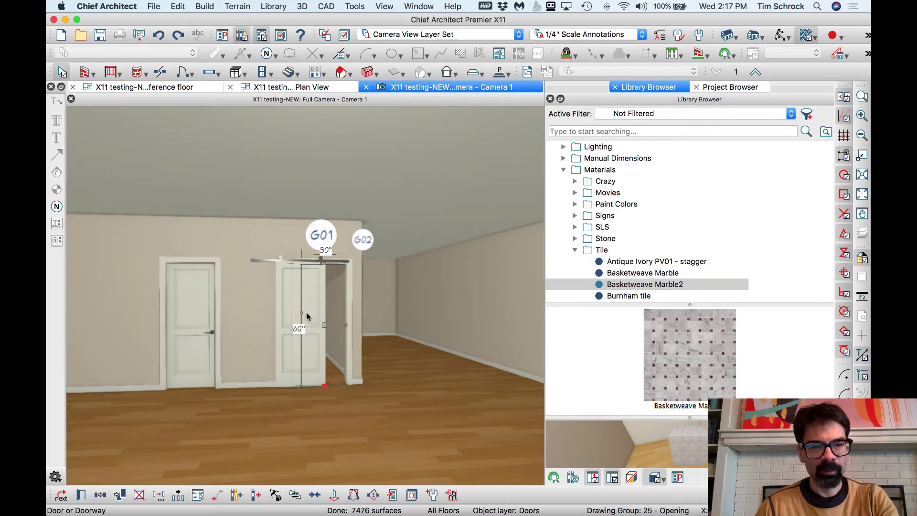
click(393, 495)
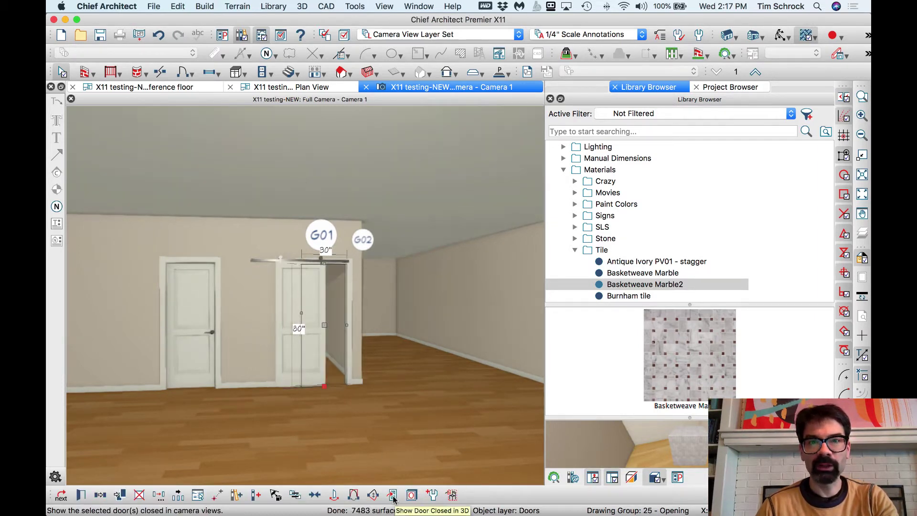
click(393, 495)
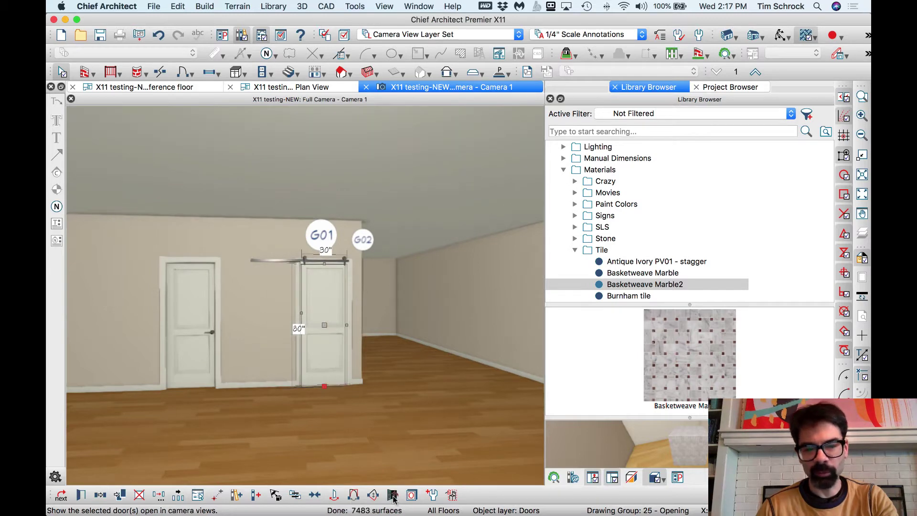
click(393, 495)
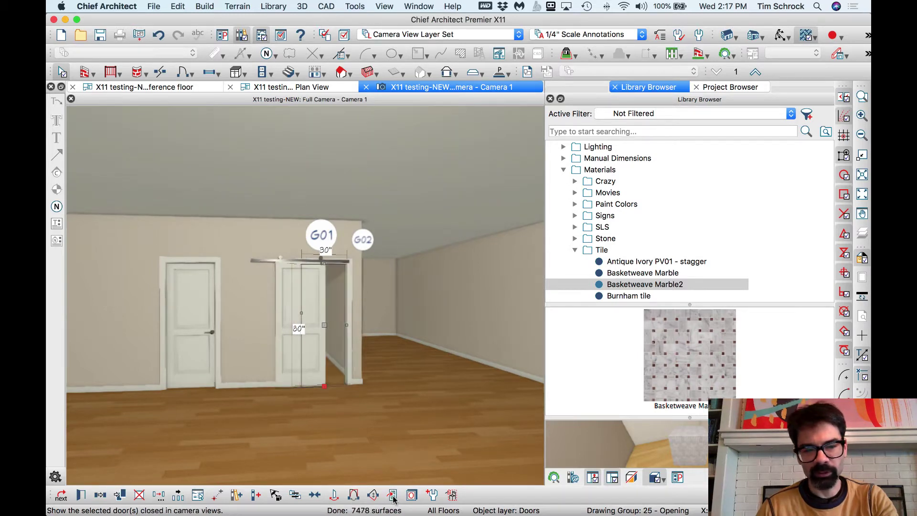
Set the barn door's Percent Open to 25% in its specifications
click(80, 496)
click(420, 105)
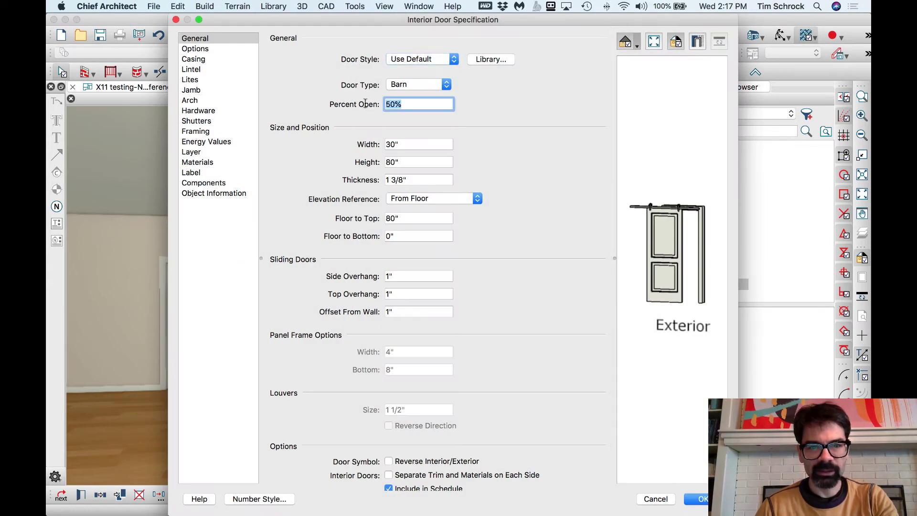
text(25)
key(Return)
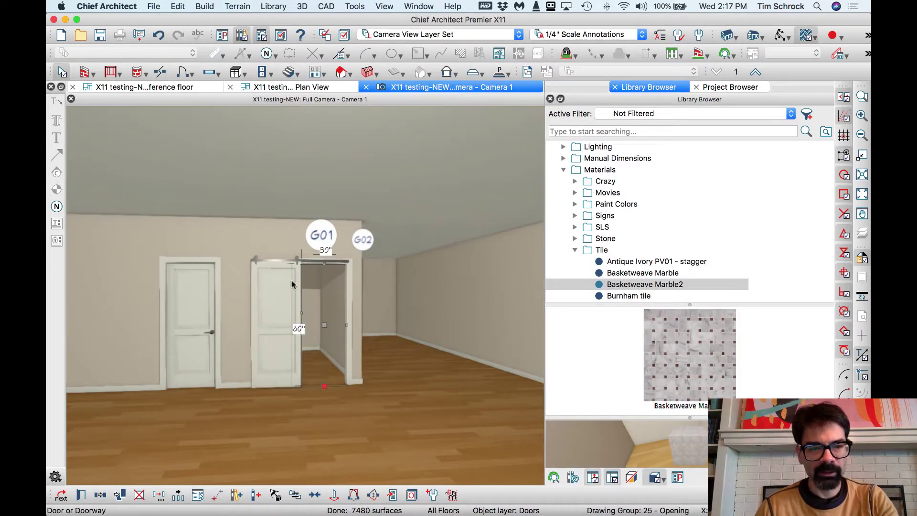
Inspect the hinged and barn door specifications and the door styles, leaving both doors unchanged
double_click(197, 307)
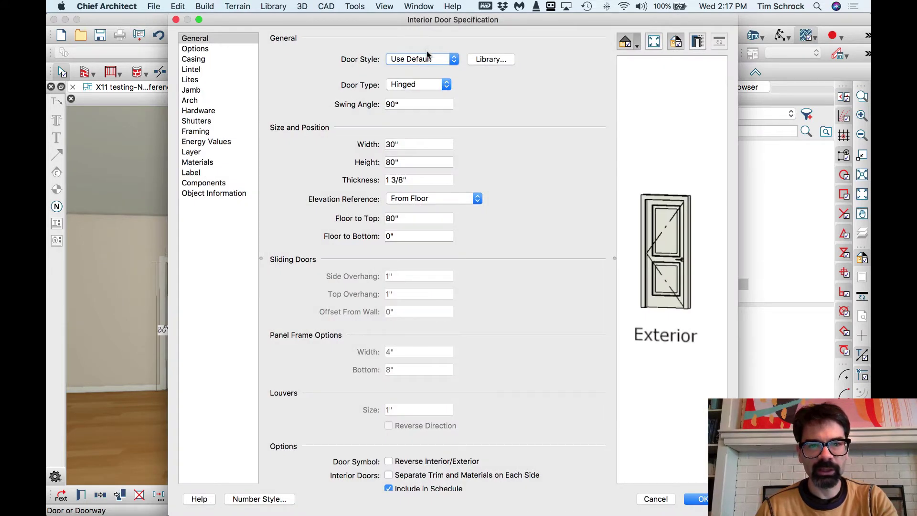
click(427, 58)
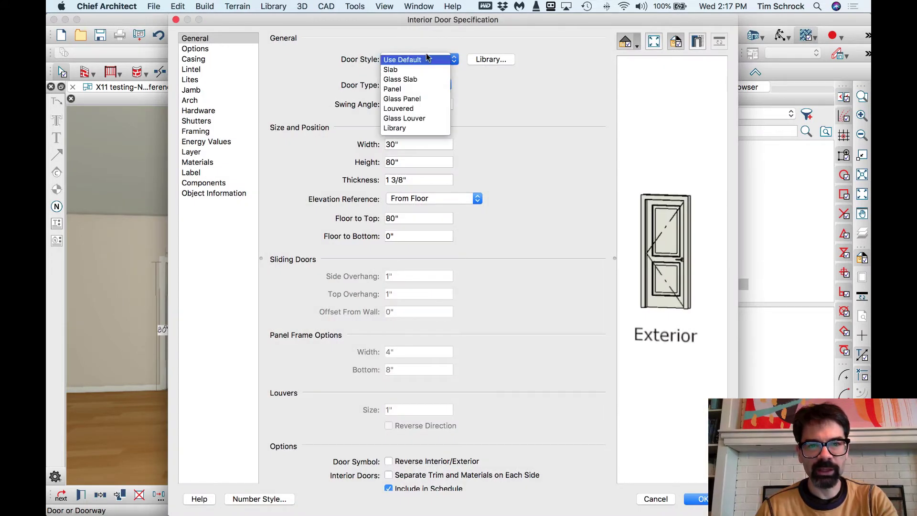
click(505, 99)
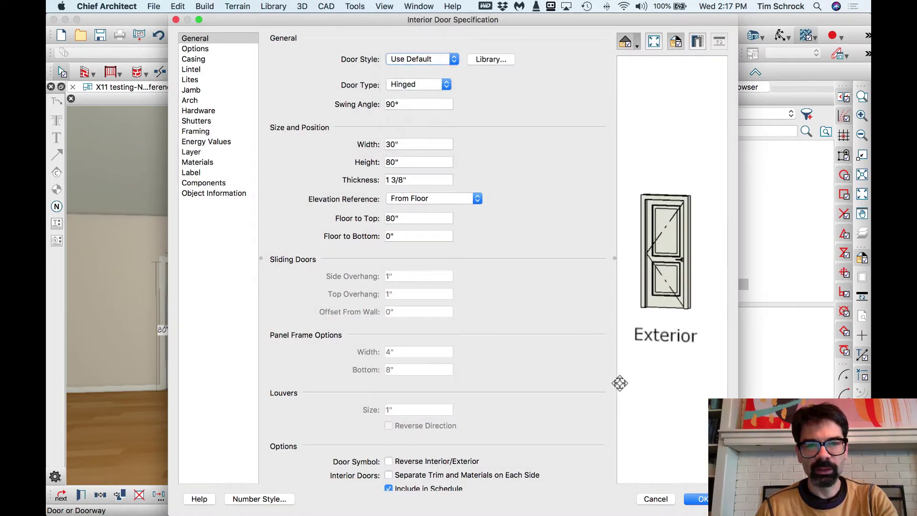
click(656, 499)
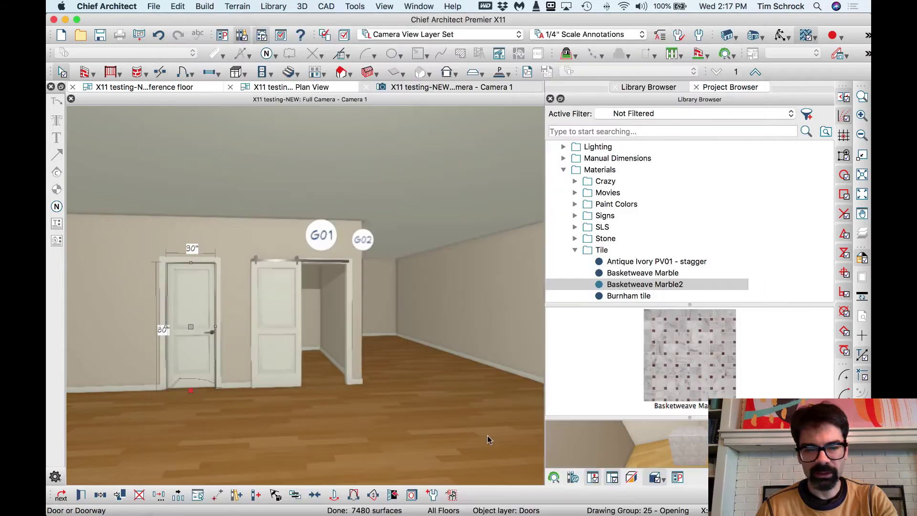
double_click(284, 327)
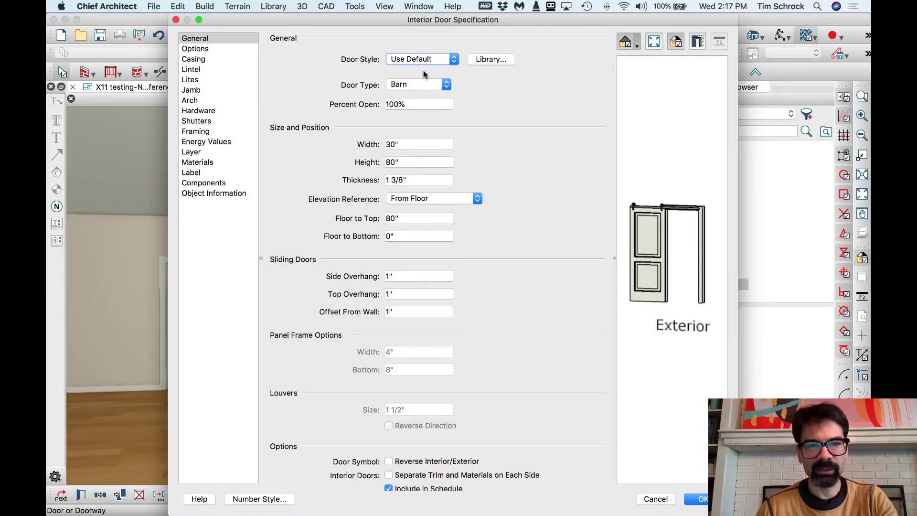
key(Escape)
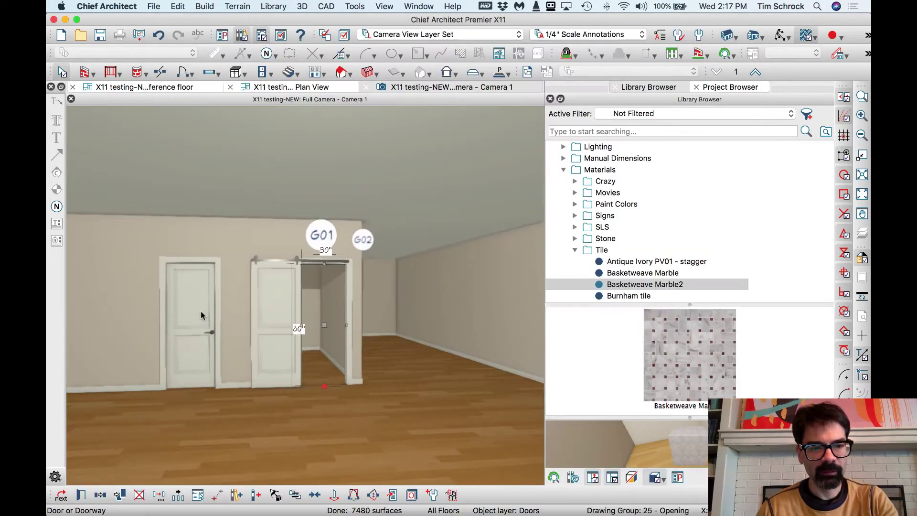
Change the left hinged door's type to Barn, reverse its side and show it open
double_click(201, 311)
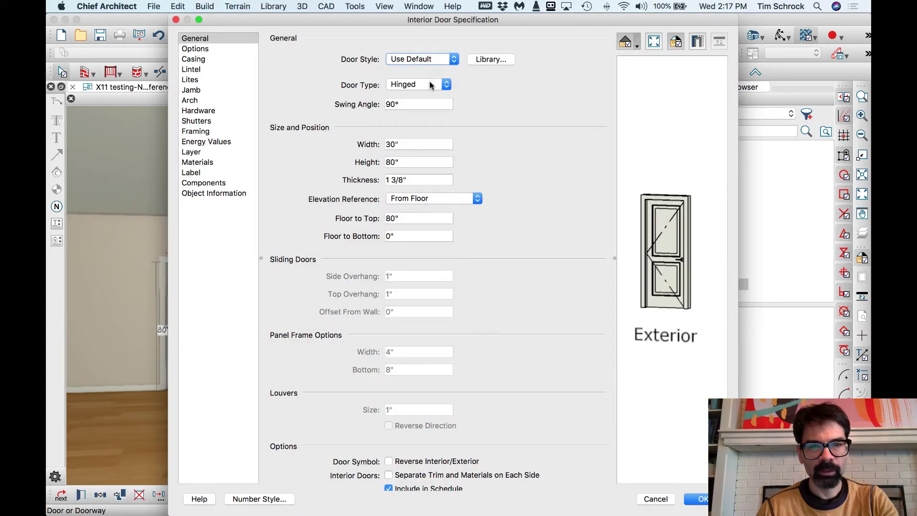
click(429, 85)
click(414, 142)
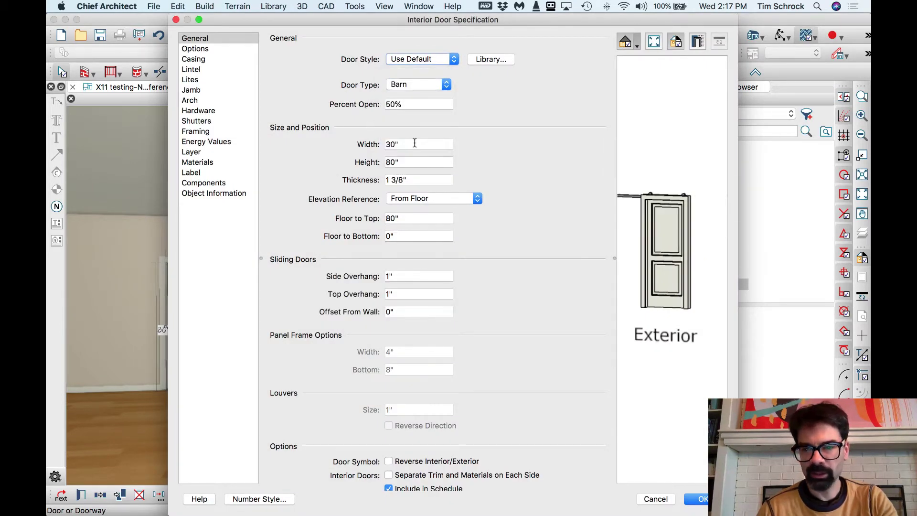
key(Escape)
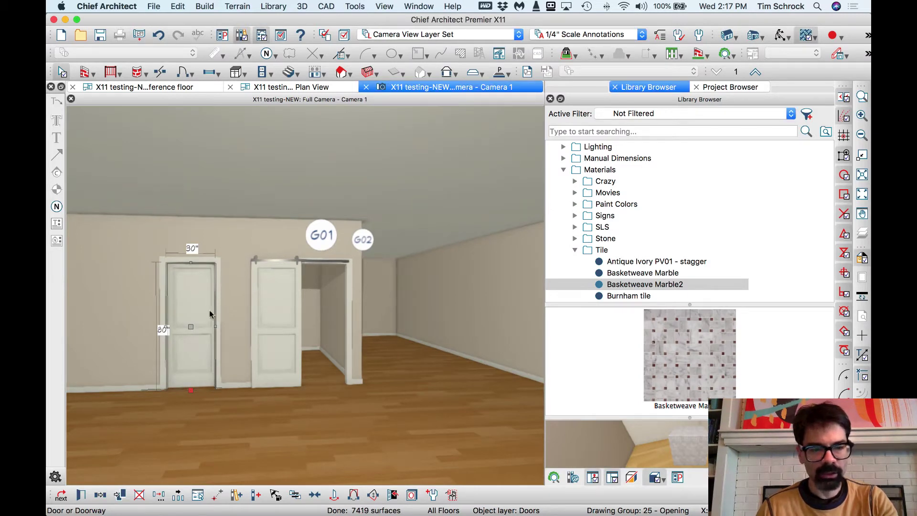
click(373, 495)
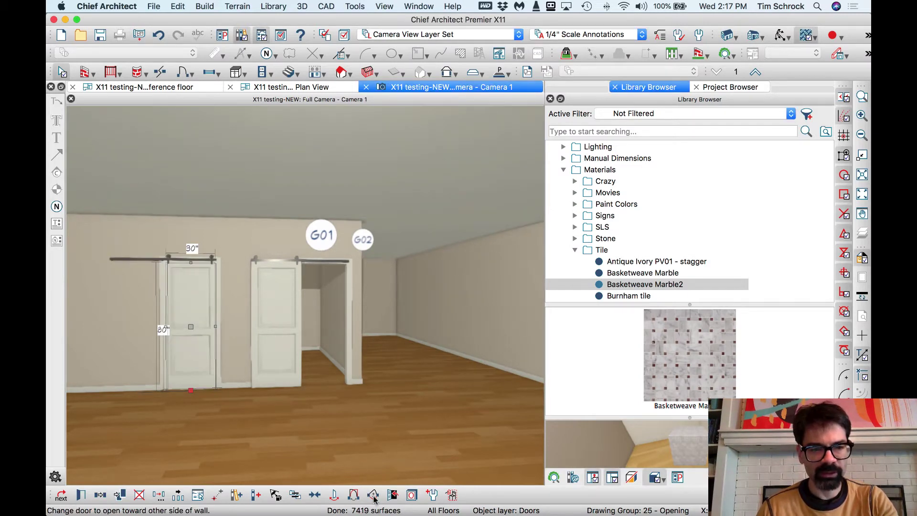
click(392, 495)
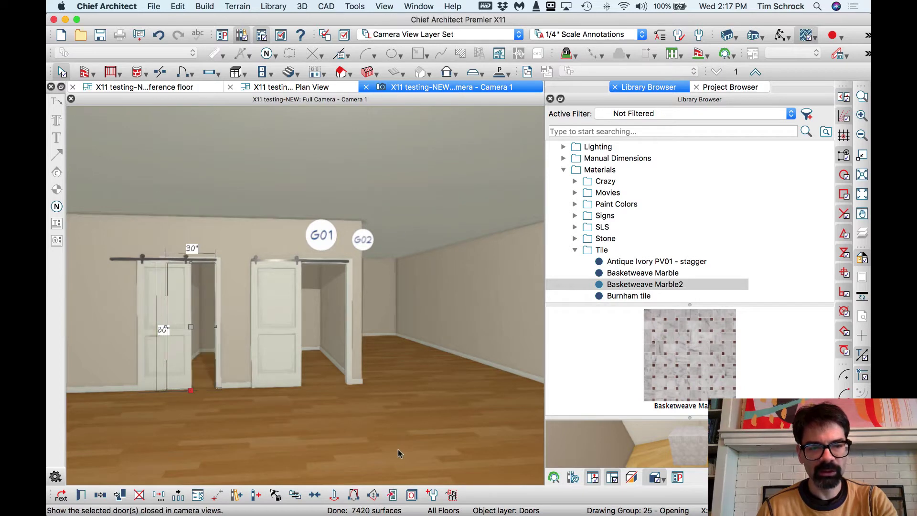
key(Escape)
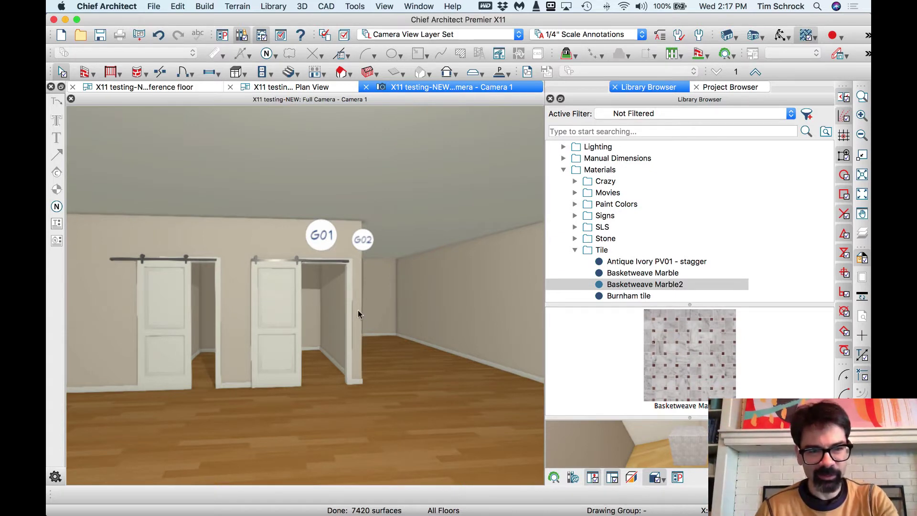
click(320, 239)
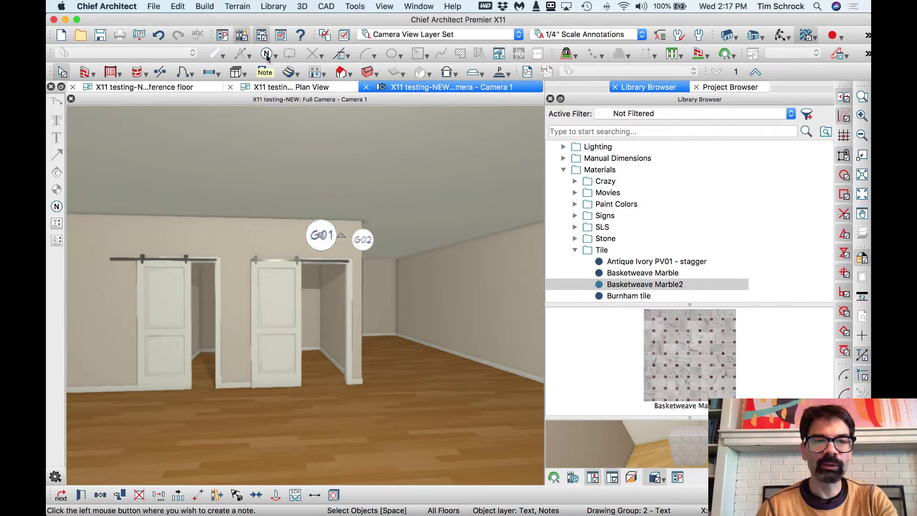
click(196, 88)
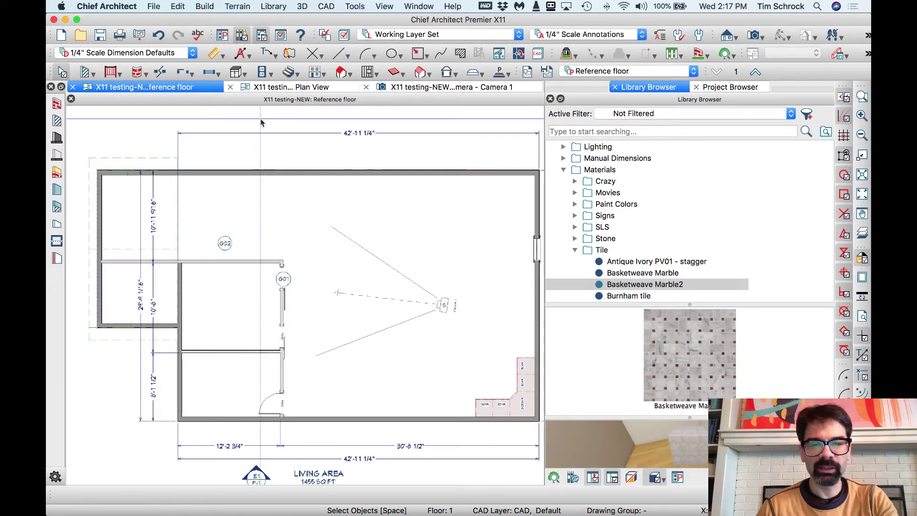
scroll(382, 191, down, 3)
scroll(468, 214, up, 6)
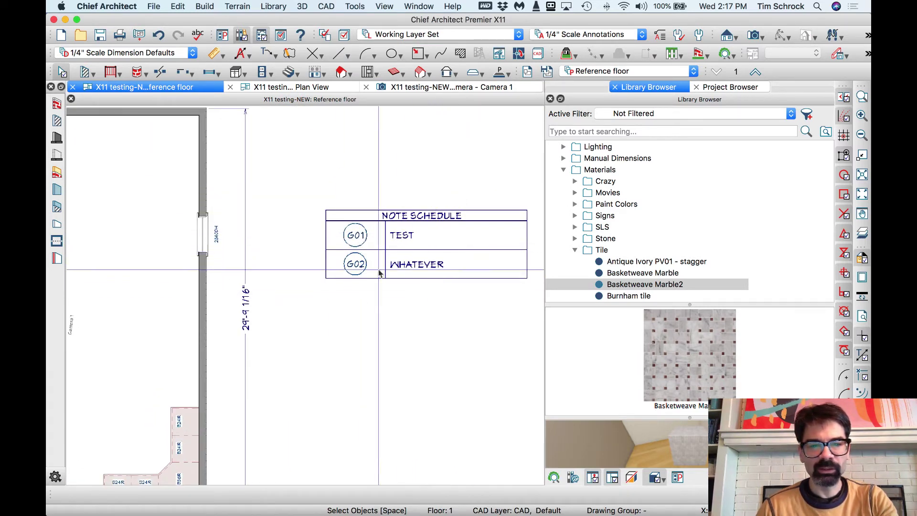
scroll(466, 233, down, 3)
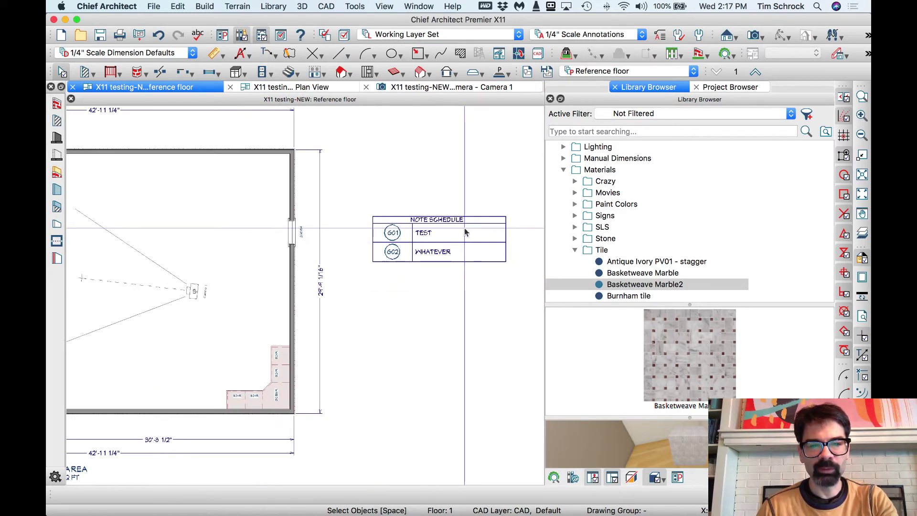
double_click(437, 231)
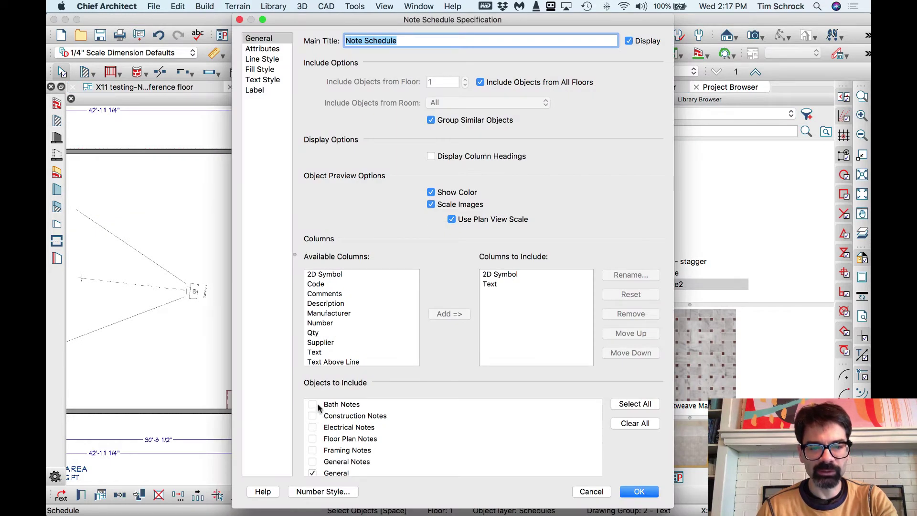
scroll(319, 437, down, 4)
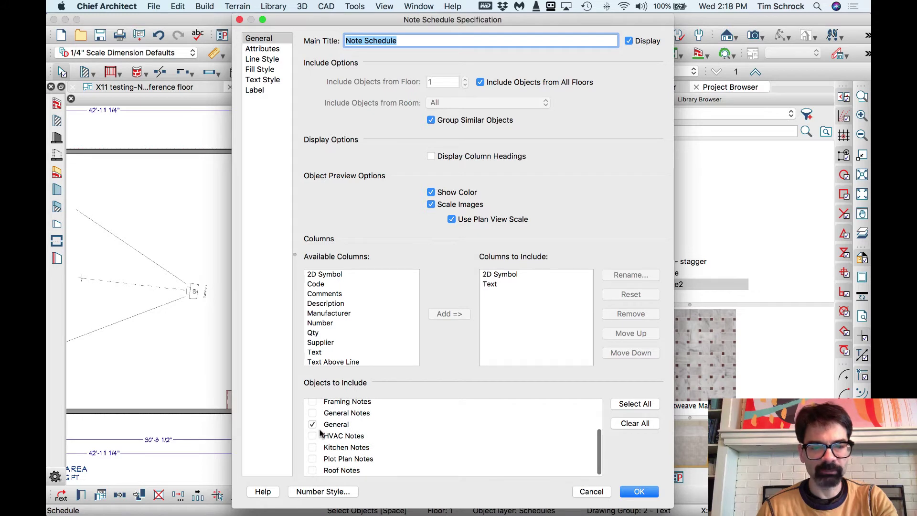
scroll(323, 423, up, 1)
scroll(325, 419, down, 1)
scroll(325, 418, up, 2)
scroll(338, 435, down, 2)
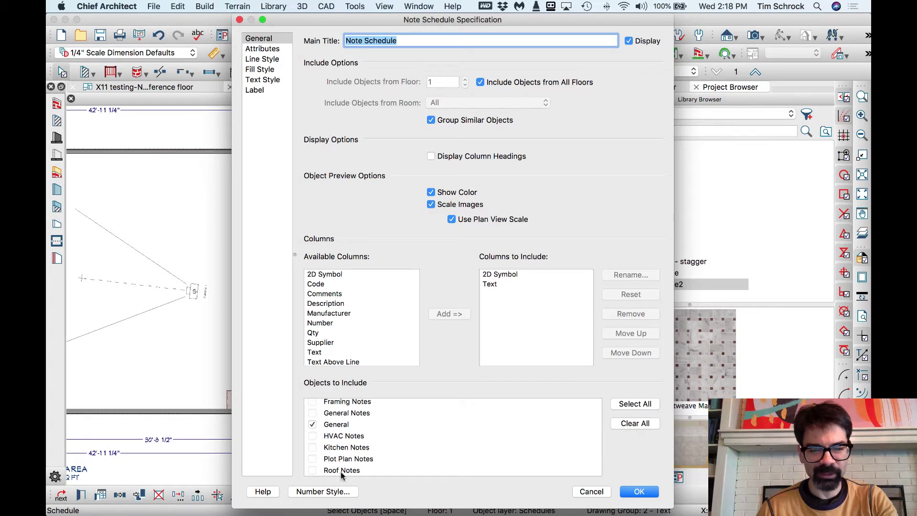
scroll(337, 455, up, 4)
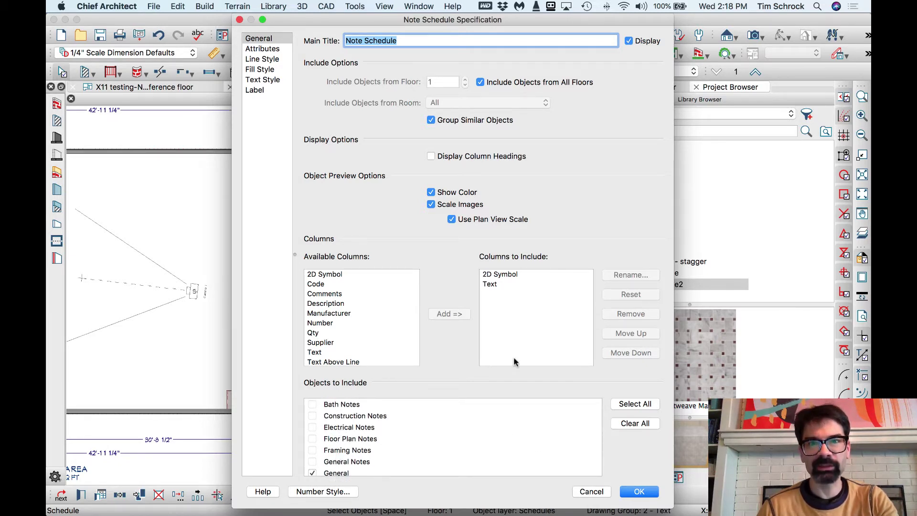
click(591, 492)
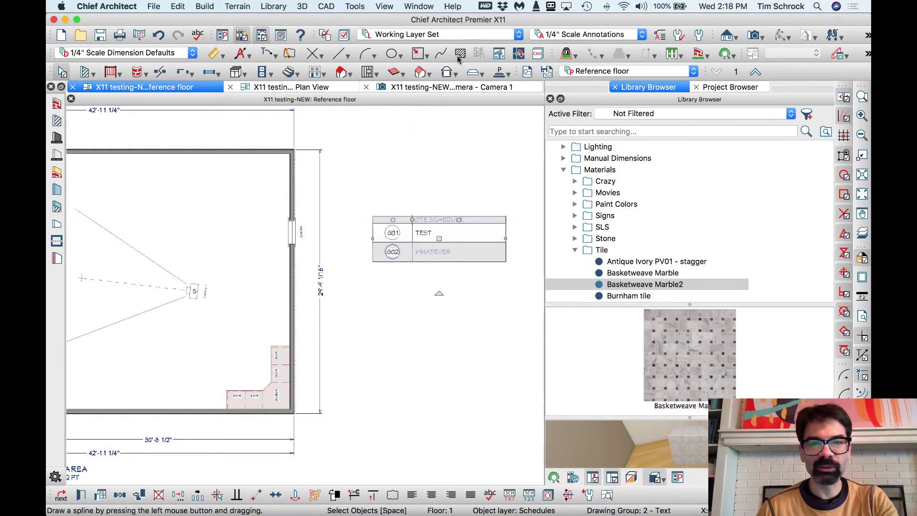
Place a general note with the text 'NEW NOTE' in the room
click(275, 54)
click(286, 145)
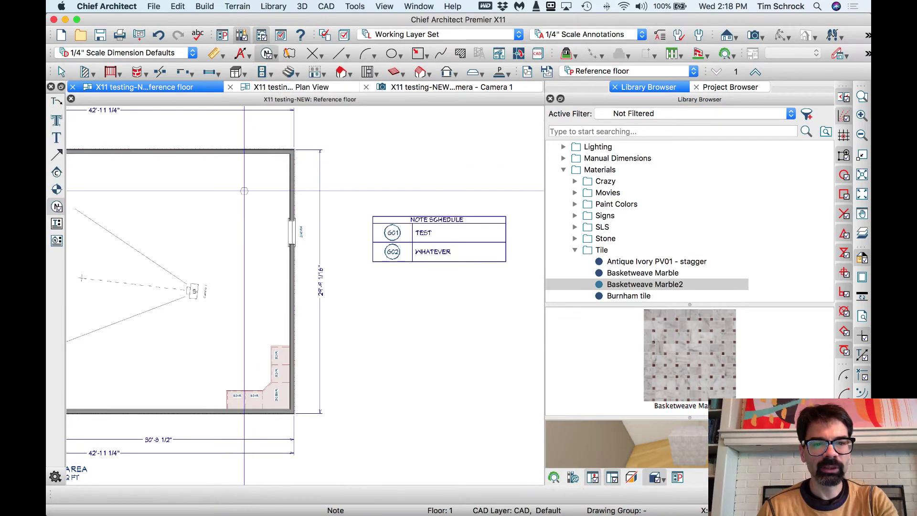
click(243, 195)
click(408, 86)
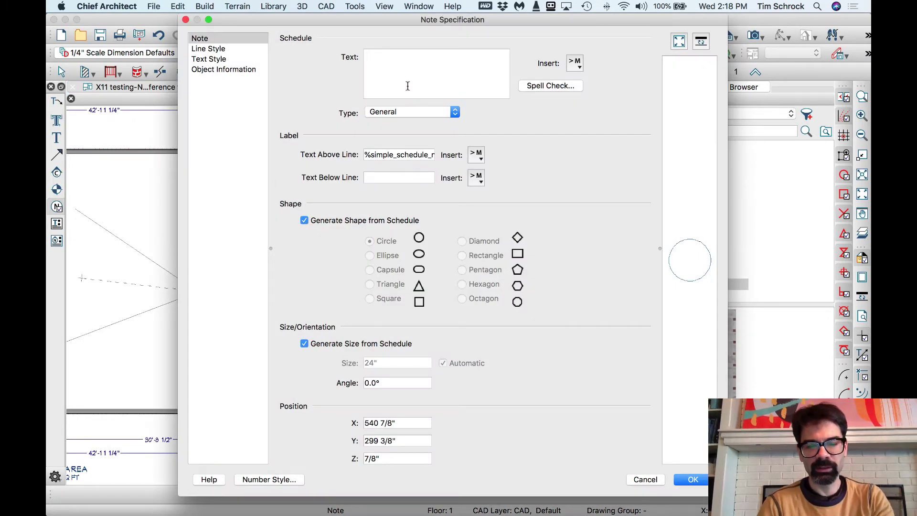
text(NEW NOTE)
key(Return)
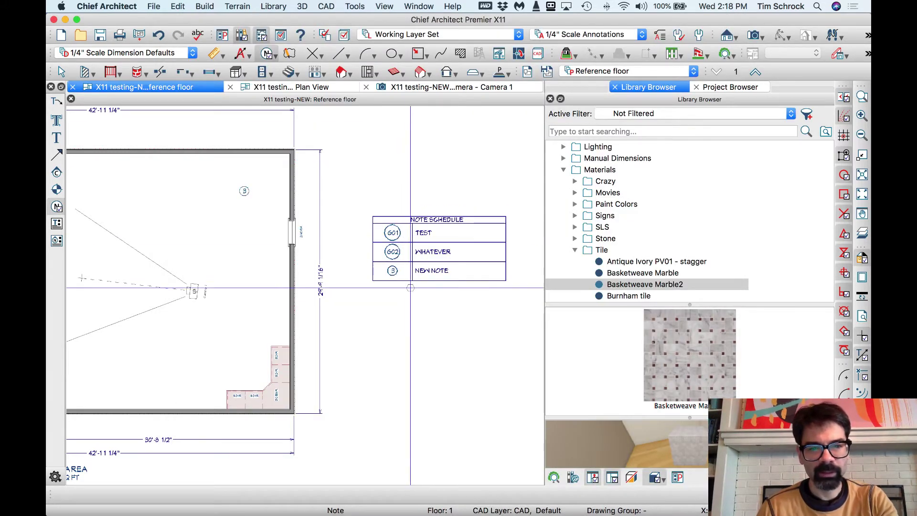
scroll(415, 287, up, 2)
scroll(418, 285, down, 1)
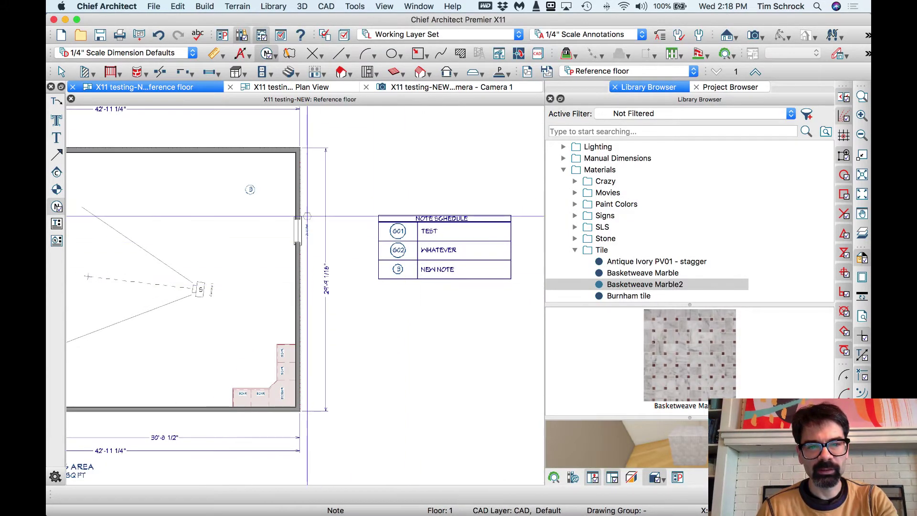
In Camera 1, drag the G01 callout down onto the right closet door
click(428, 89)
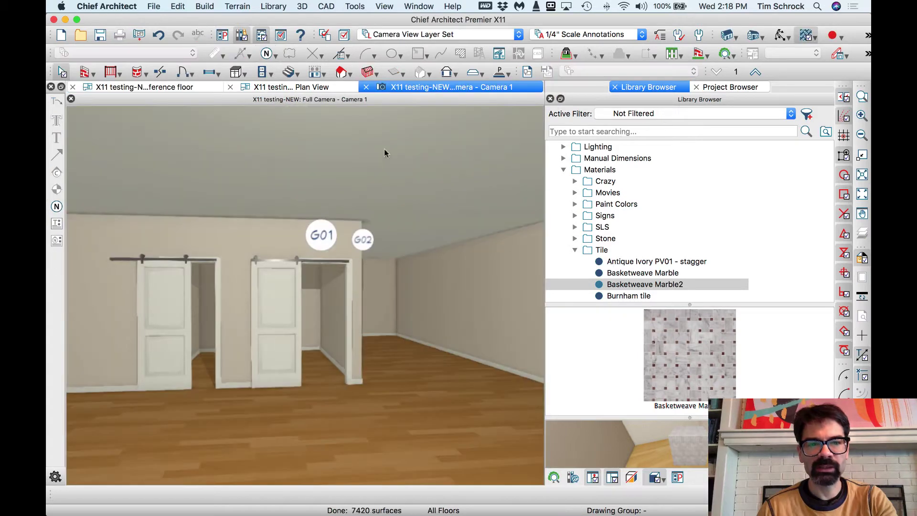
click(322, 236)
drag(321, 235, 298, 300)
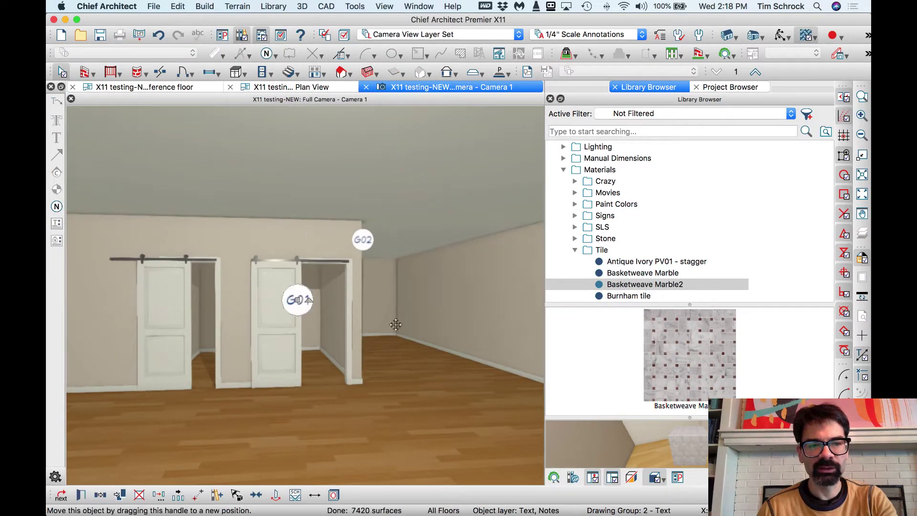
click(188, 90)
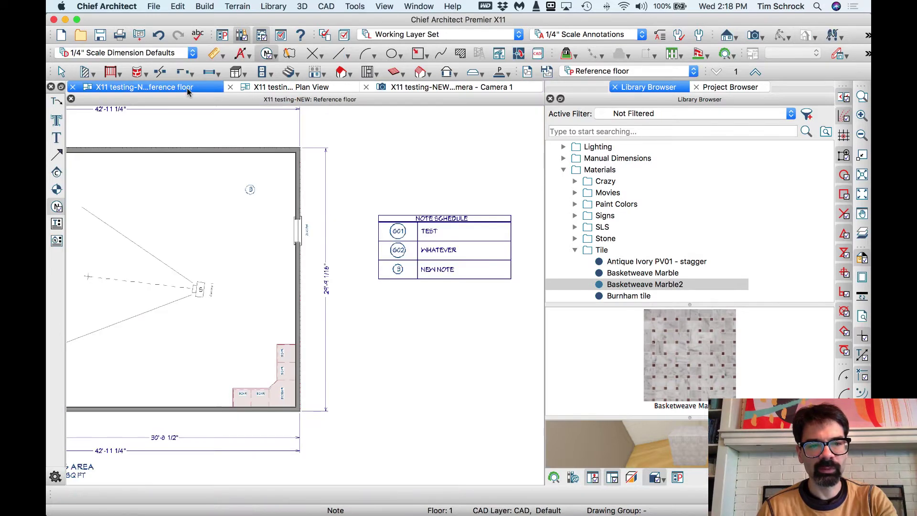
click(404, 88)
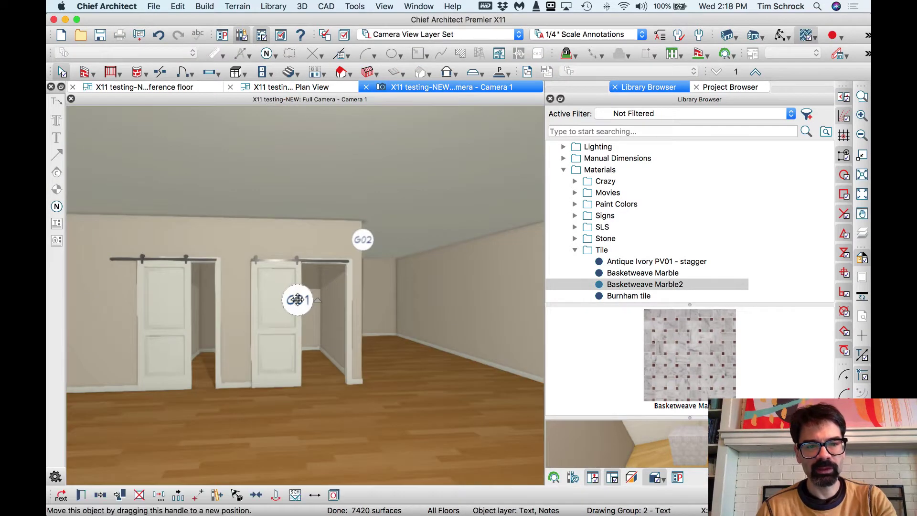
click(189, 90)
scroll(416, 279, down, 5)
scroll(237, 273, up, 8)
scroll(236, 272, up, 2)
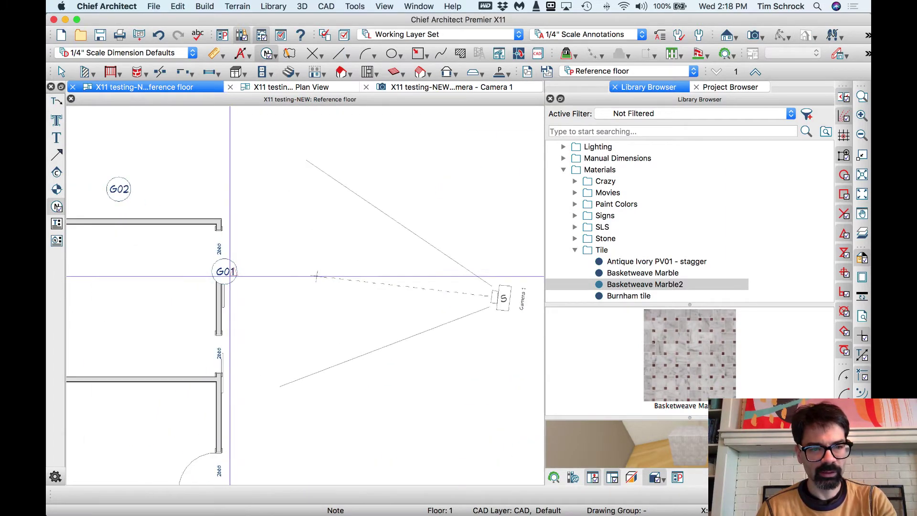
scroll(294, 266, down, 2)
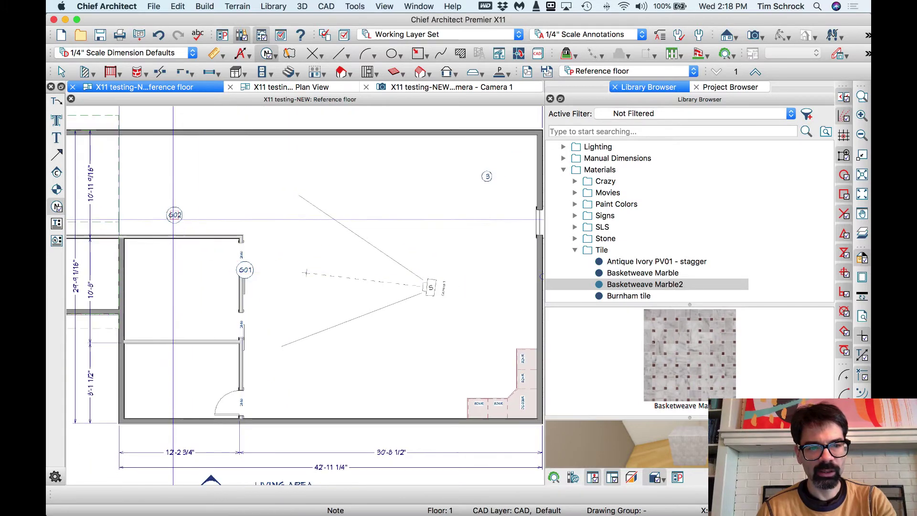
Move the G02 callout onto the left closet door, then check both markers in plan and 3D
click(173, 215)
drag(173, 215, 249, 329)
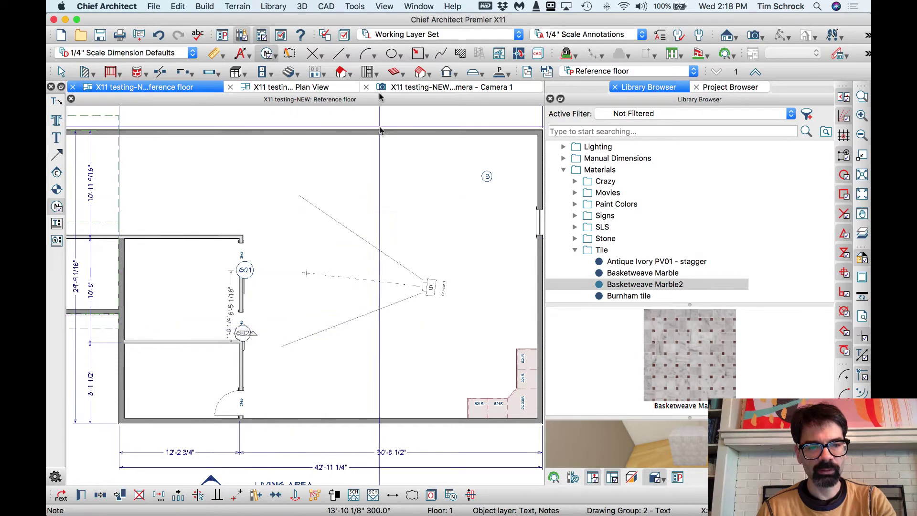
click(423, 87)
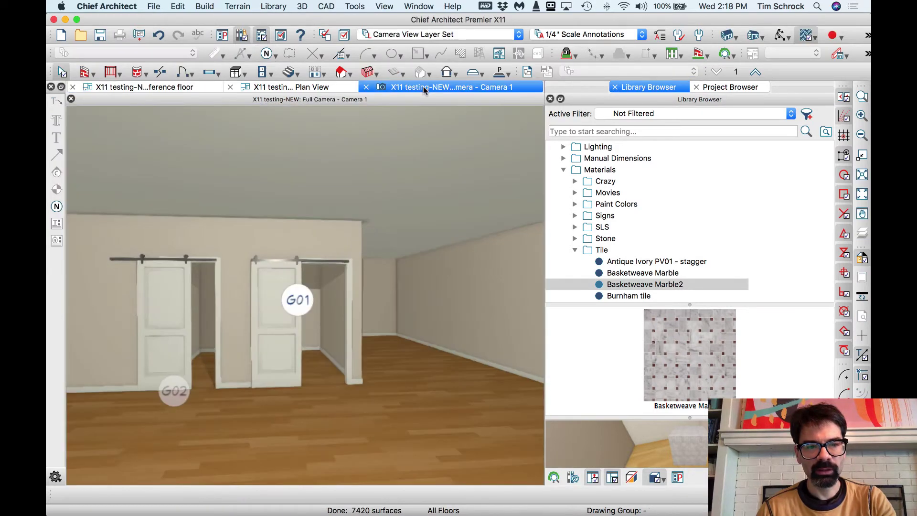
click(174, 390)
drag(175, 392, 186, 309)
key(Escape)
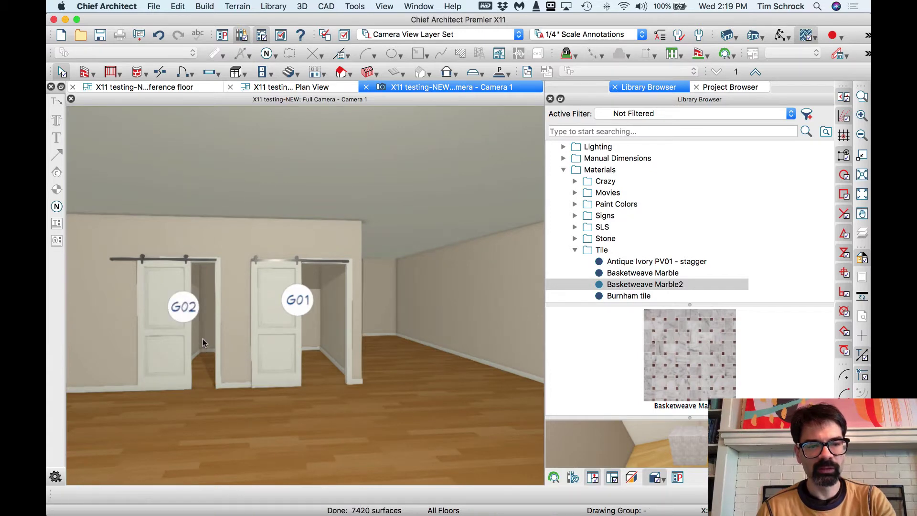
click(163, 87)
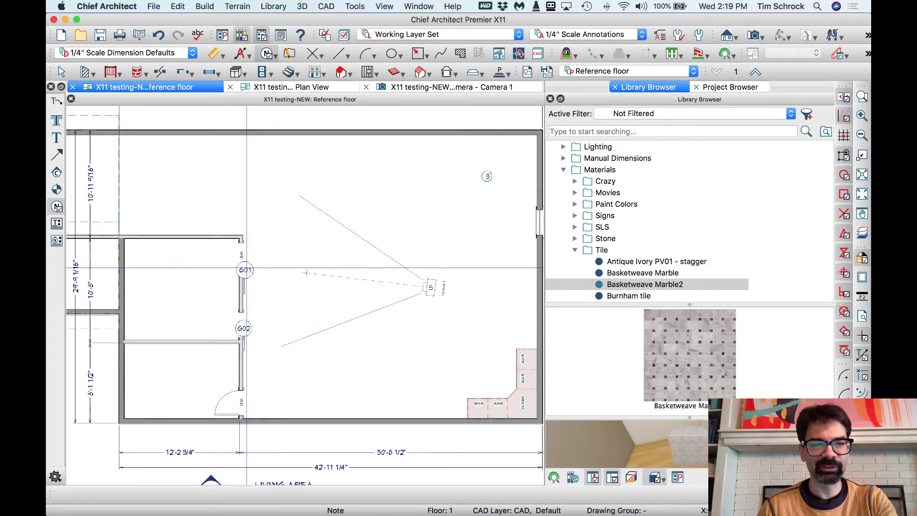
click(476, 87)
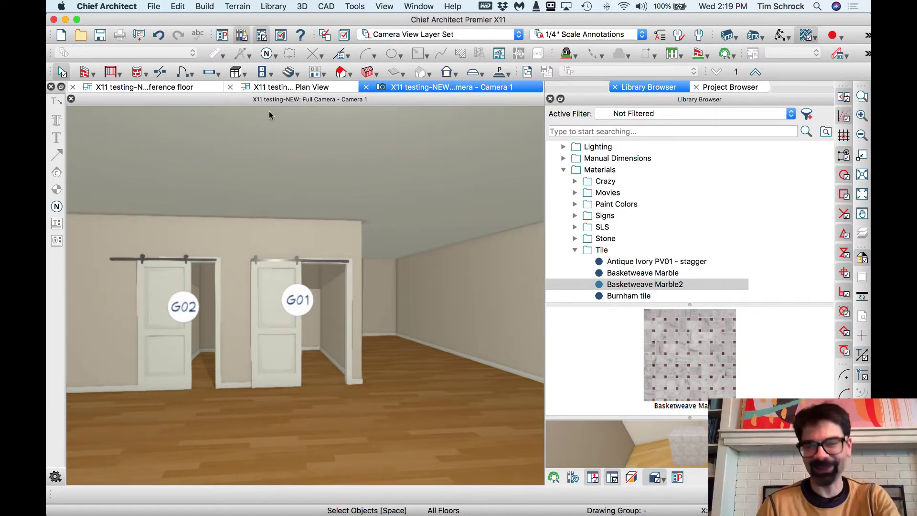
Paint the closet wall with Basketweave Marble2 tile
click(688, 348)
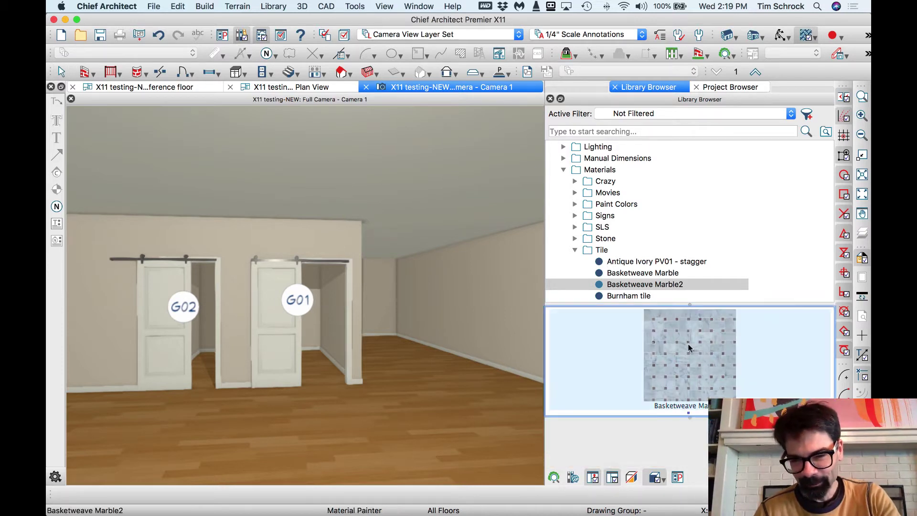
click(247, 244)
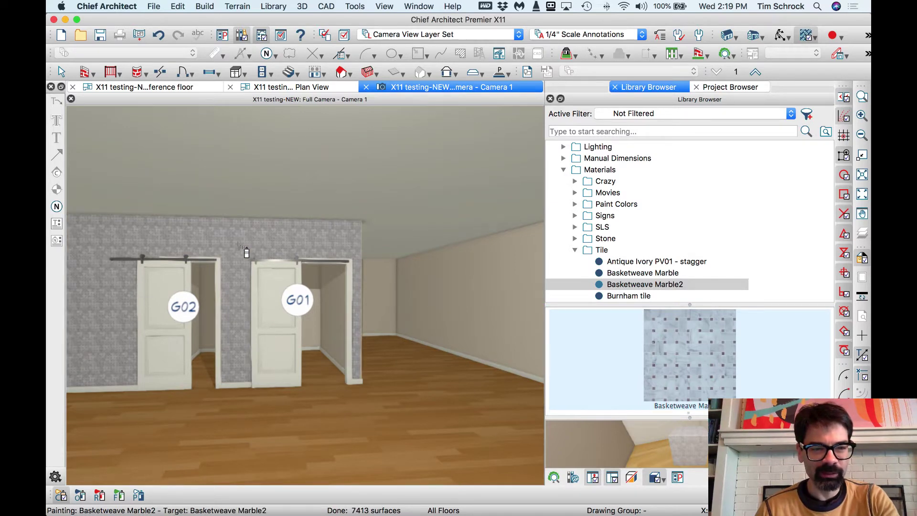
scroll(248, 253, up, 6)
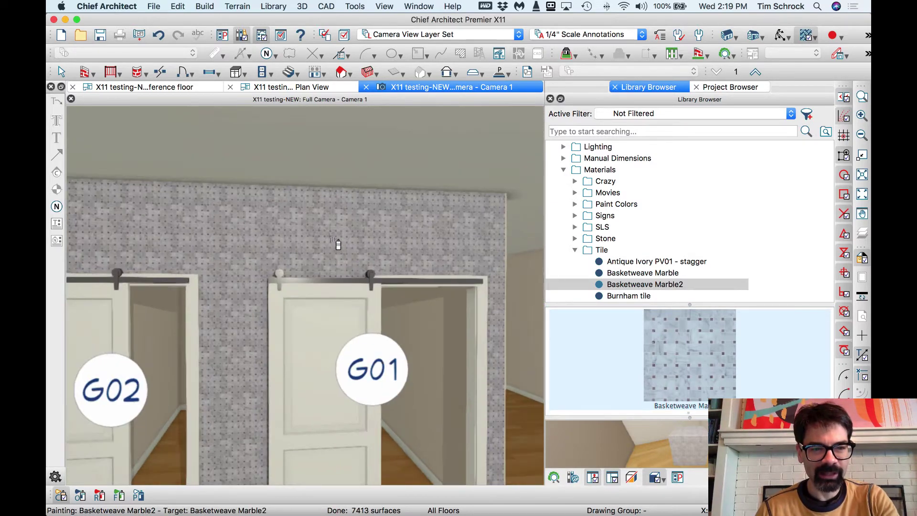
scroll(292, 247, down, 3)
scroll(269, 243, down, 3)
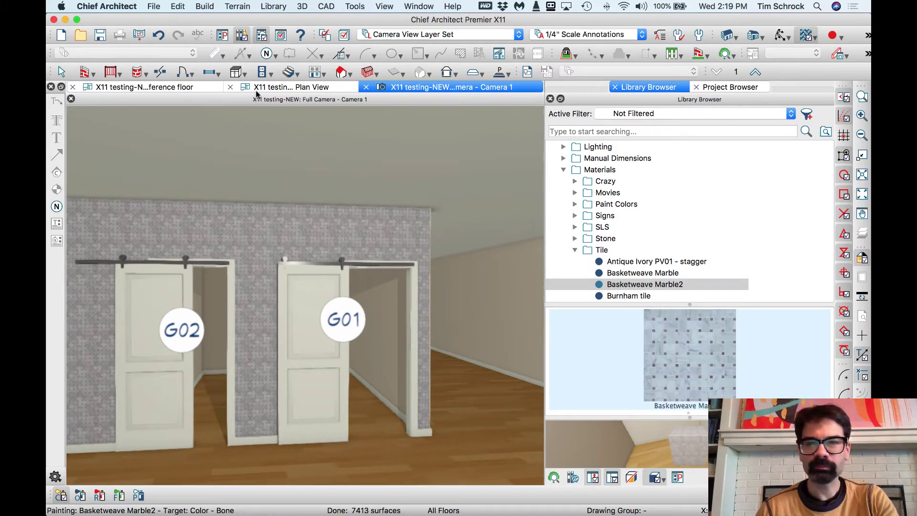
Draw an elevation line in the reference floor plan looking at the tiled closet wall
click(143, 87)
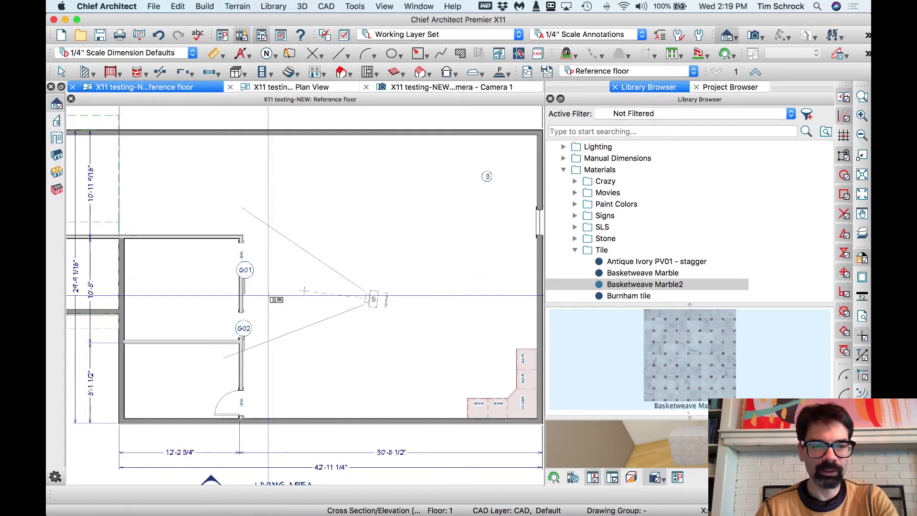
drag(268, 296, 196, 295)
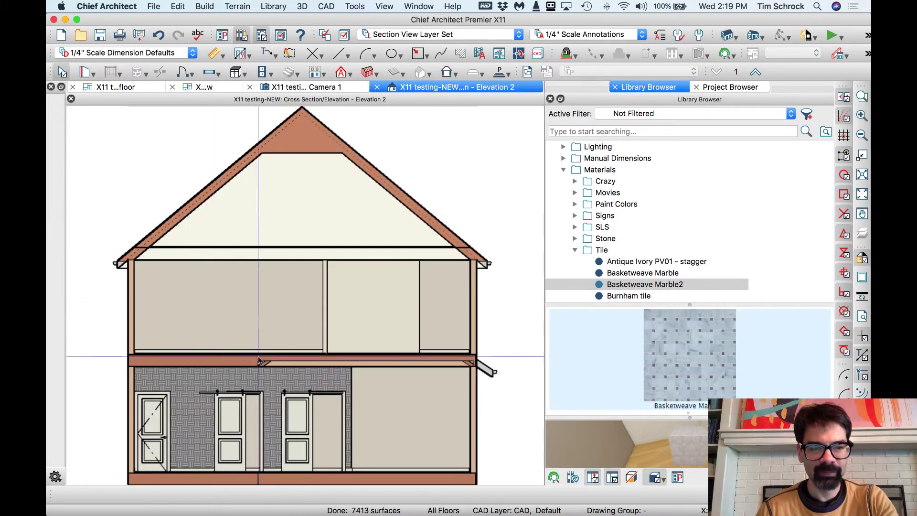
scroll(311, 406, up, 5)
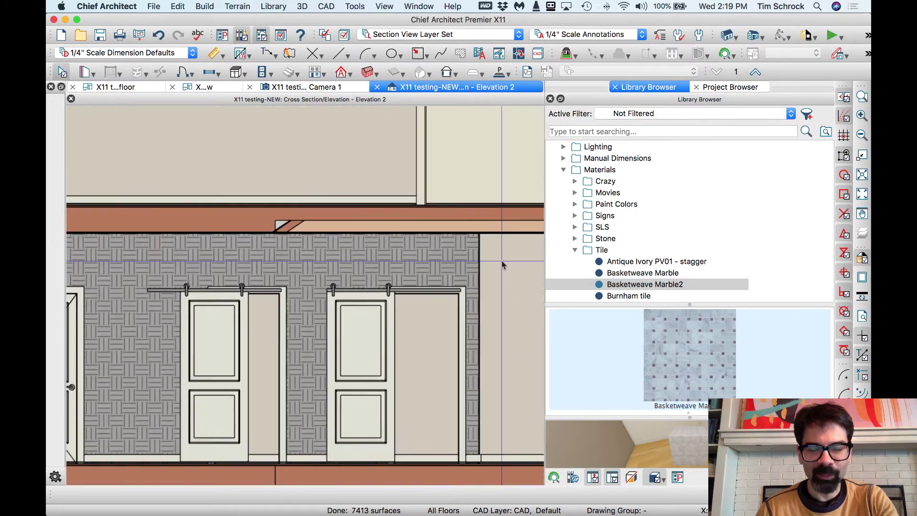
scroll(501, 265, down, 1)
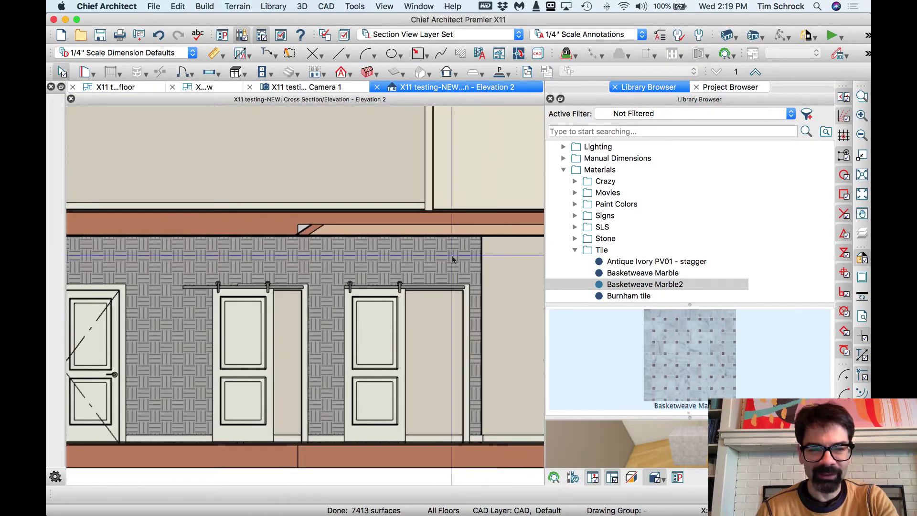
click(868, 36)
click(783, 79)
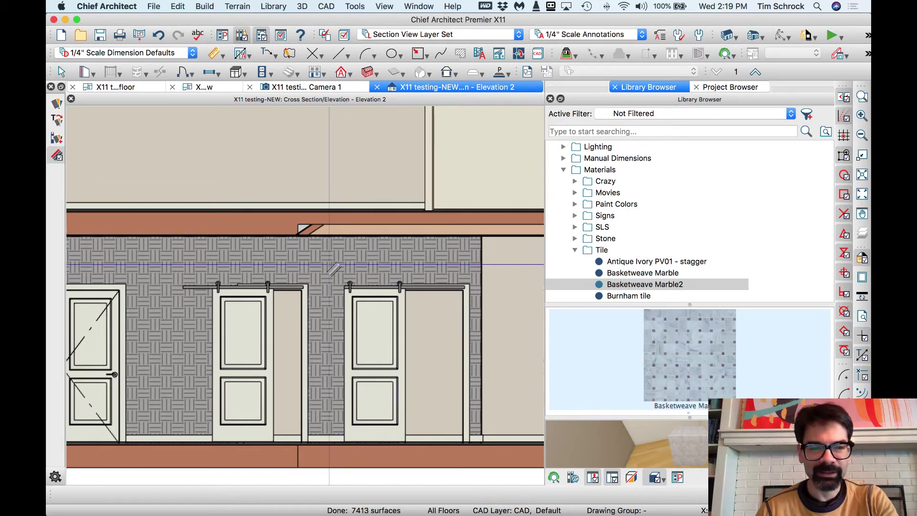
Start Pattern From Texture for the wall tile and test the threshold, Advanced and Auto Compute Thresholds options
double_click(329, 267)
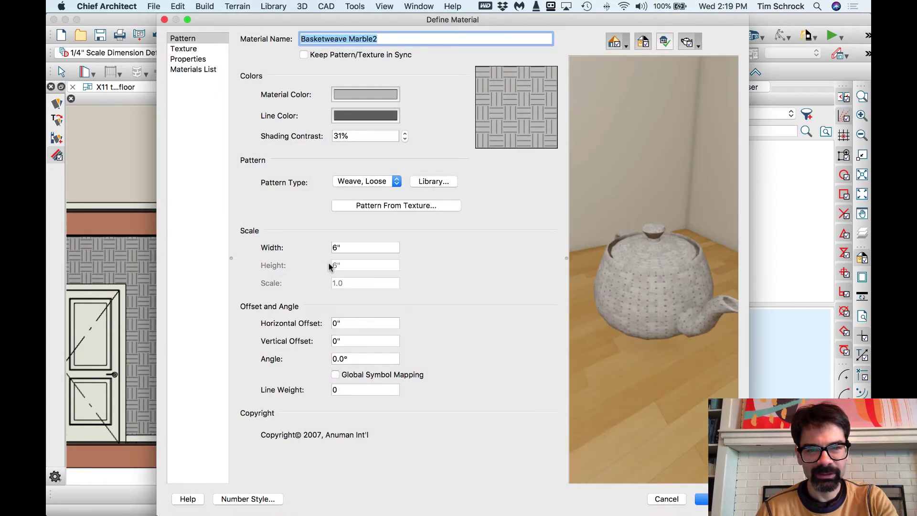
click(396, 206)
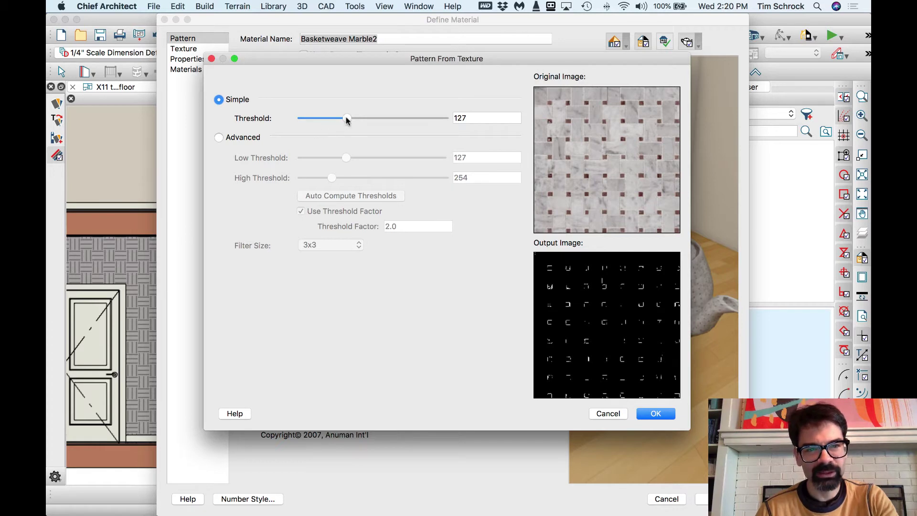
drag(347, 120, 318, 121)
click(219, 137)
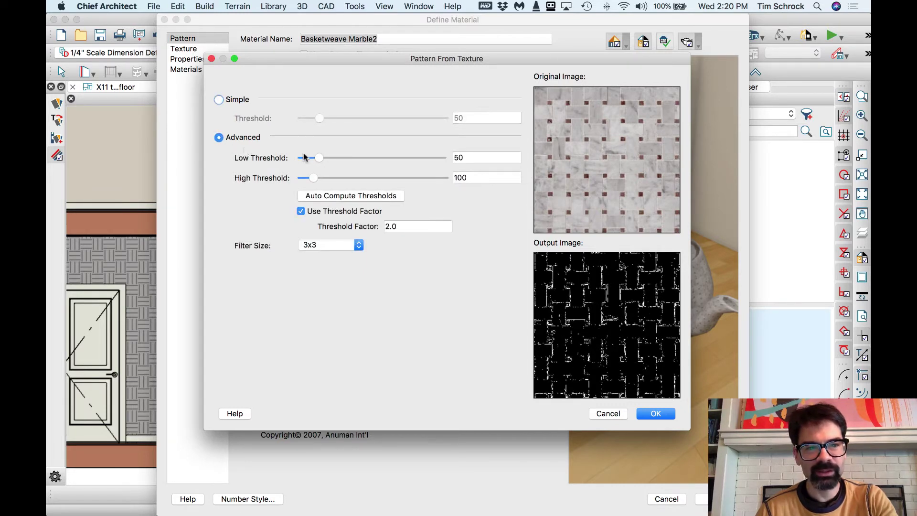
drag(315, 158, 313, 178)
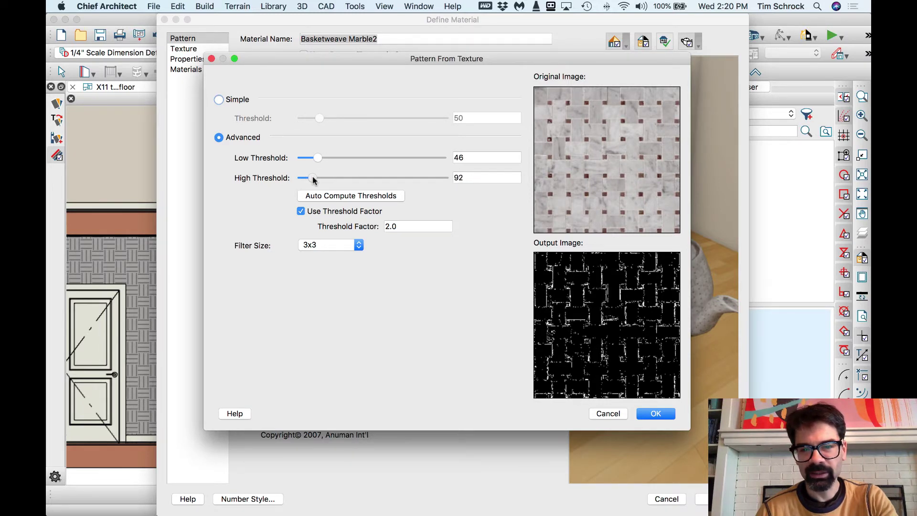
click(333, 197)
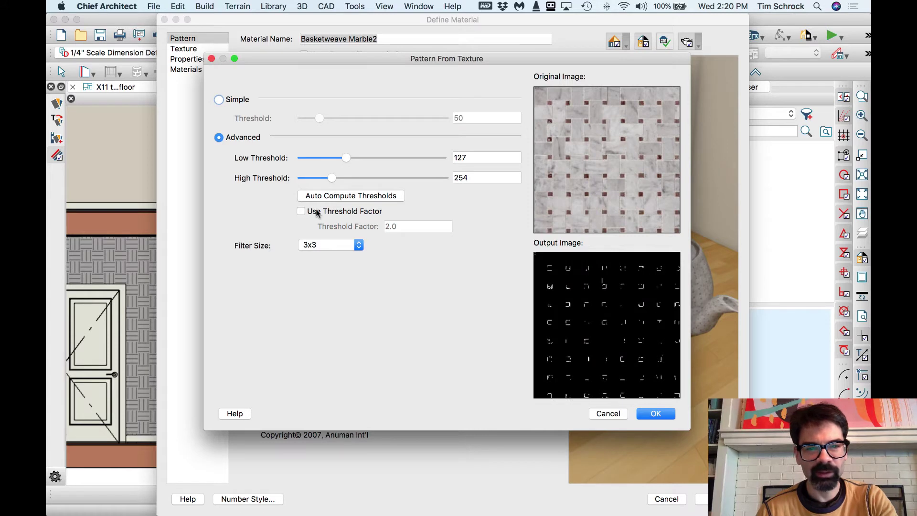
Try the 5x5 and 7x7 filter sizes, then return to 3x3
click(358, 244)
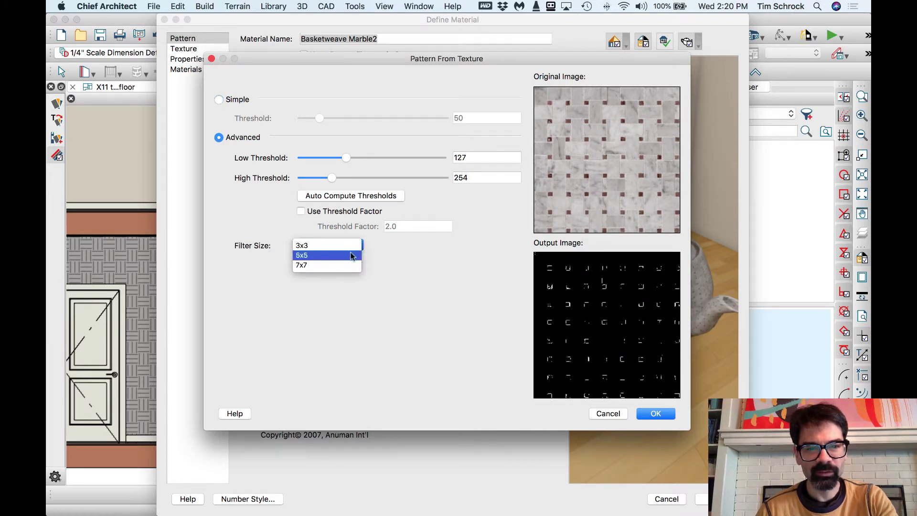
click(352, 256)
click(359, 246)
click(357, 261)
click(361, 246)
click(339, 256)
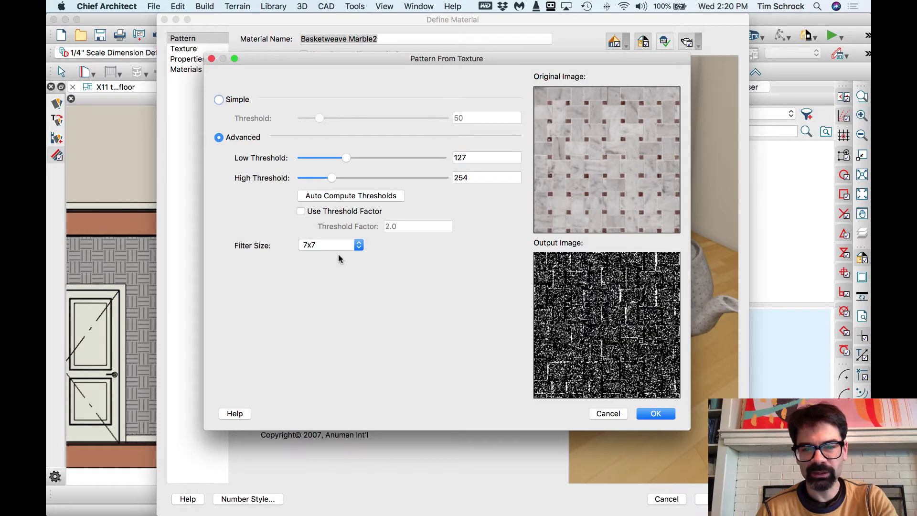
click(358, 245)
click(343, 225)
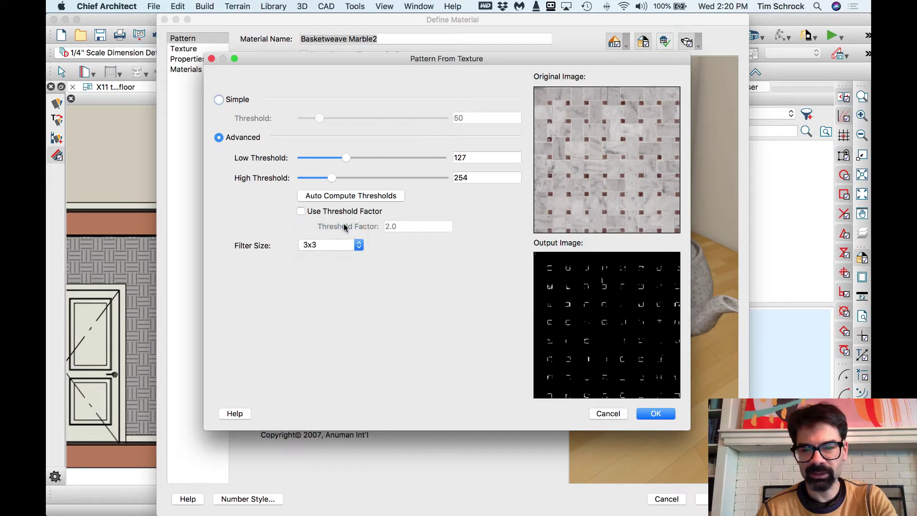
Compare Simple thresholds down to 18, then switch to Advanced and fine-tune the high threshold
click(231, 99)
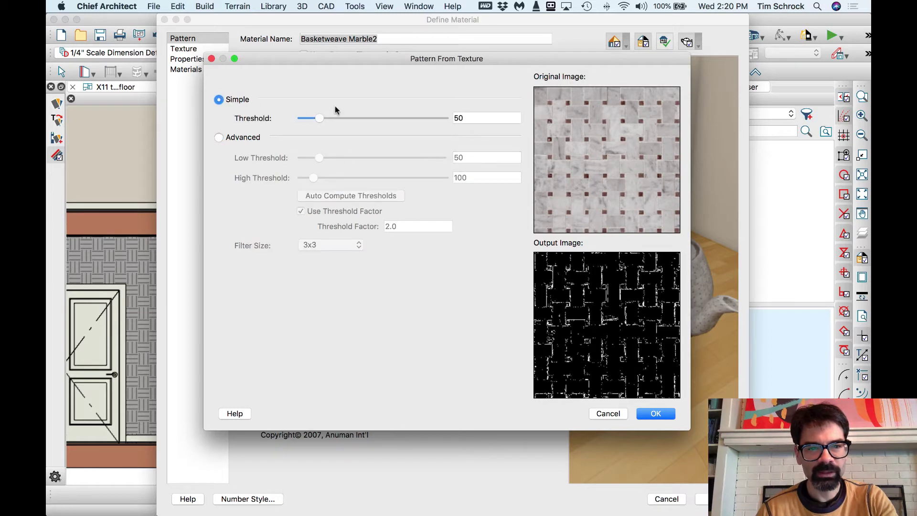
drag(319, 118, 324, 120)
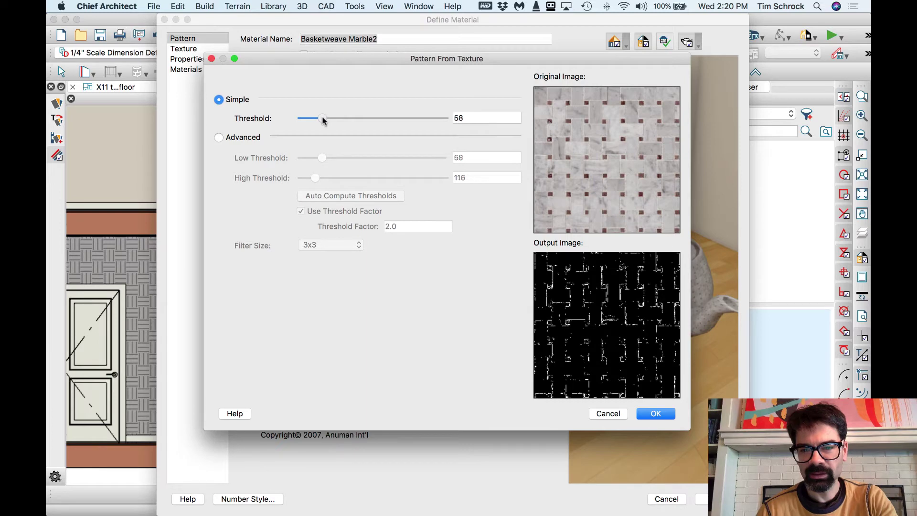
mouse_move(322, 120)
mouse_down()
mouse_move(310, 123)
mouse_move(317, 120)
mouse_up()
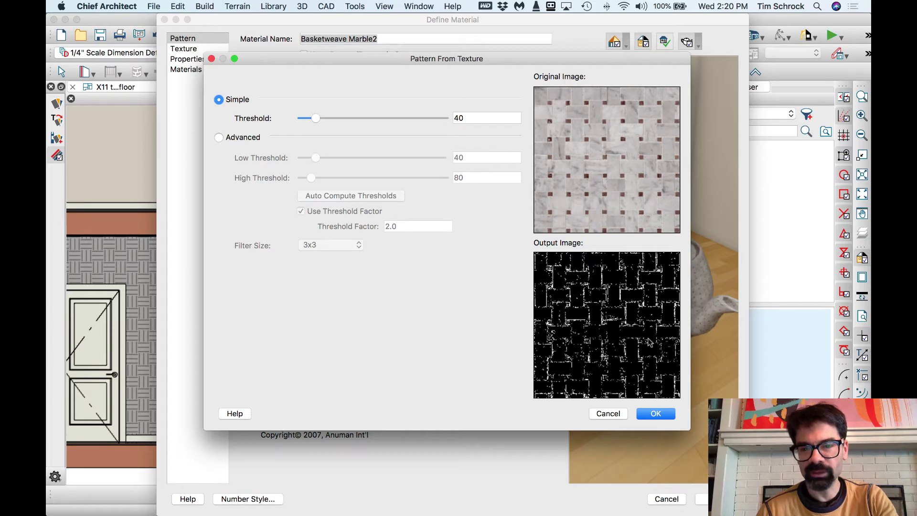
click(219, 138)
drag(315, 181, 313, 177)
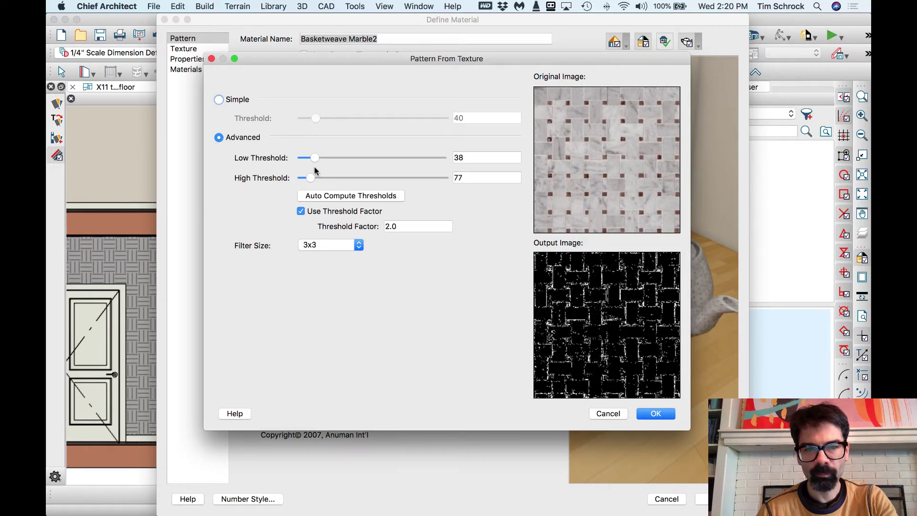
Auto-compute thresholds, set the high threshold to 92, link by Threshold Factor, and accept the pattern
click(313, 196)
drag(329, 179, 317, 163)
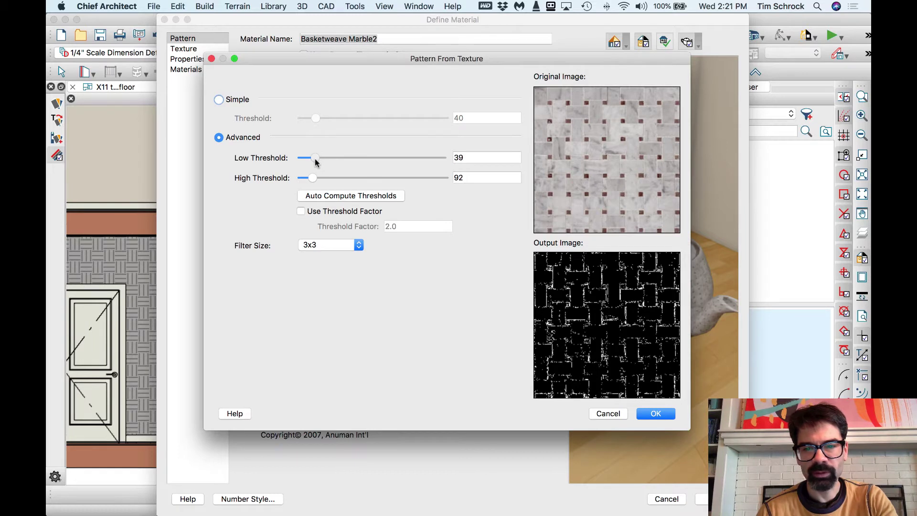
click(301, 212)
drag(311, 178, 322, 162)
click(301, 211)
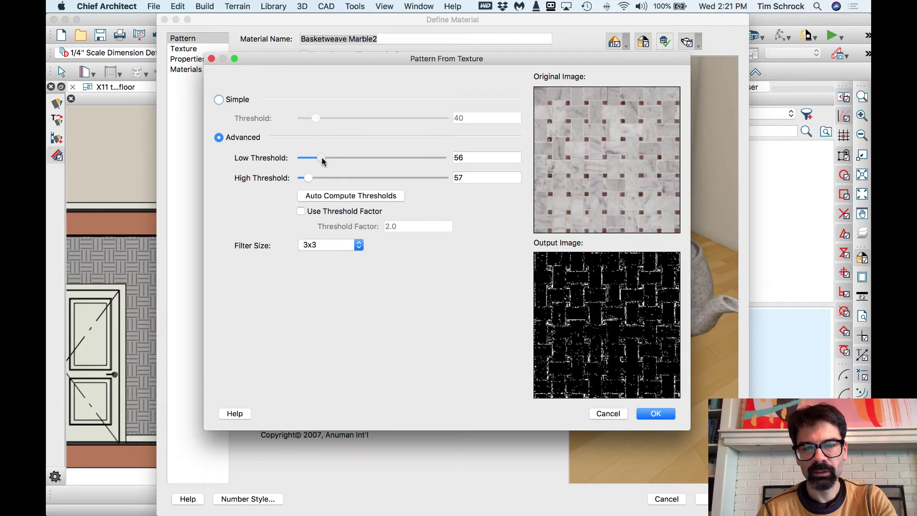
click(655, 413)
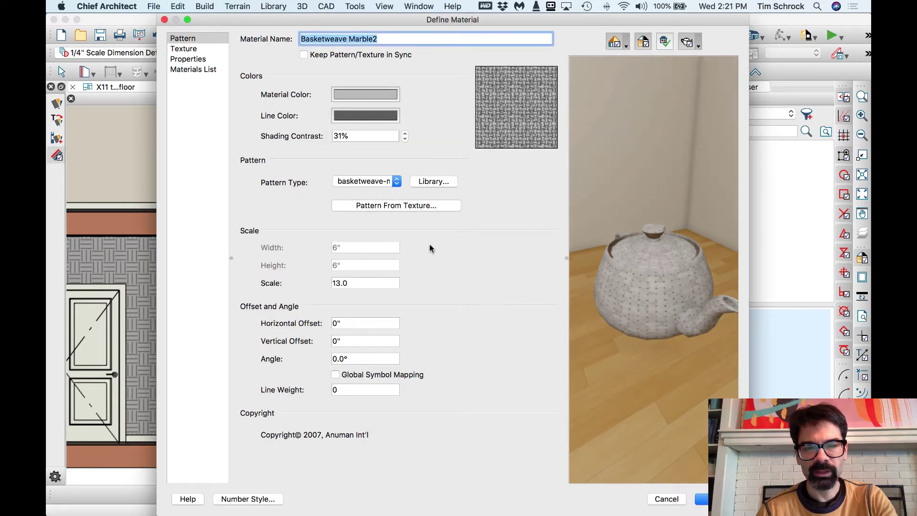
Review the Texture, Properties and Materials List pages, confirm Define Material, and zoom into the Elevation 2 wall
click(213, 52)
click(209, 59)
click(209, 48)
click(208, 39)
click(208, 59)
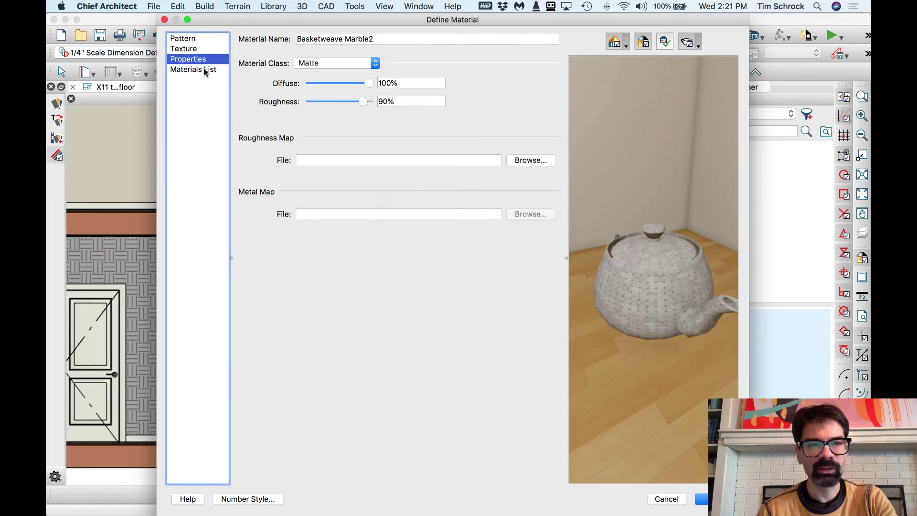
click(205, 69)
click(703, 499)
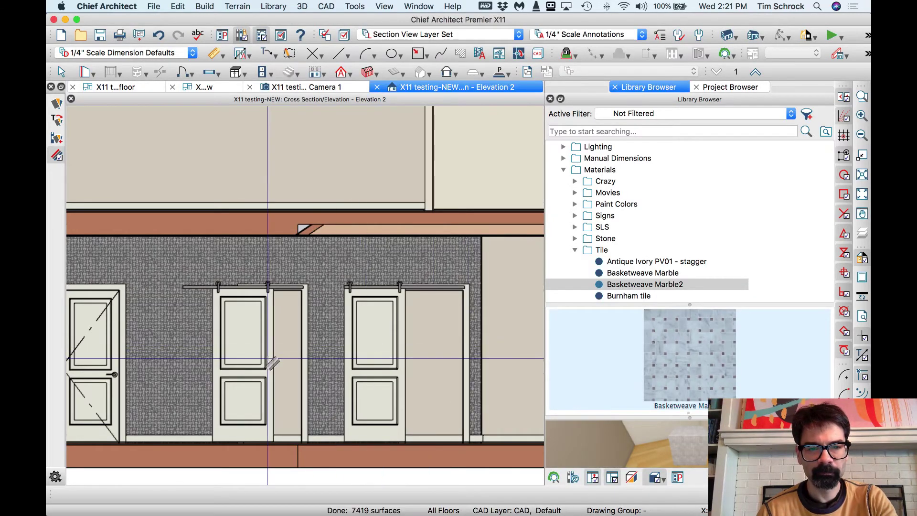
scroll(352, 308, up, 3)
scroll(352, 308, up, 4)
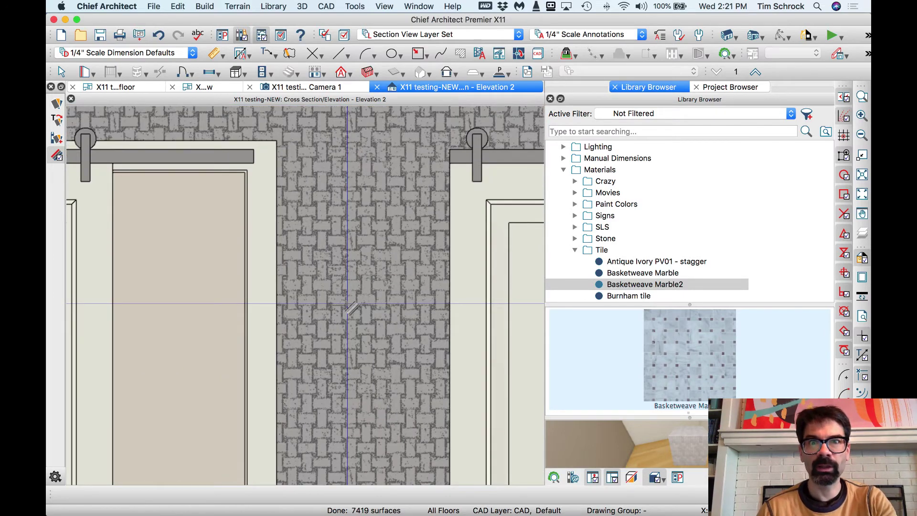
scroll(353, 308, down, 4)
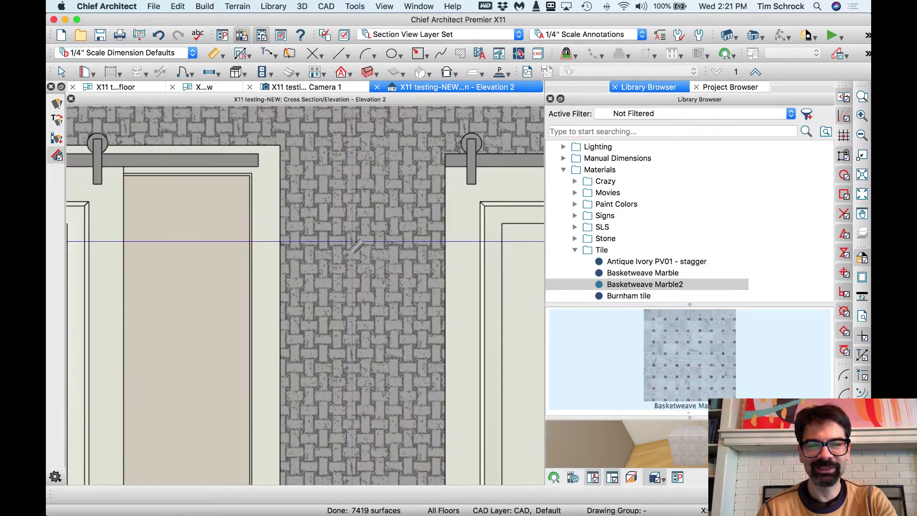
Choose Burnham tile in the Library Browser, paint the wall between the doors, and open its Define Material
click(653, 269)
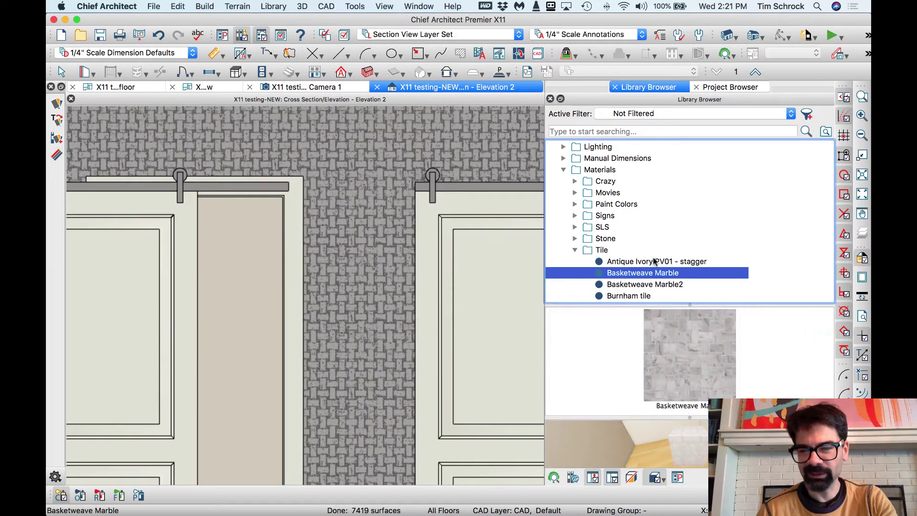
click(653, 261)
click(636, 296)
scroll(640, 275, down, 3)
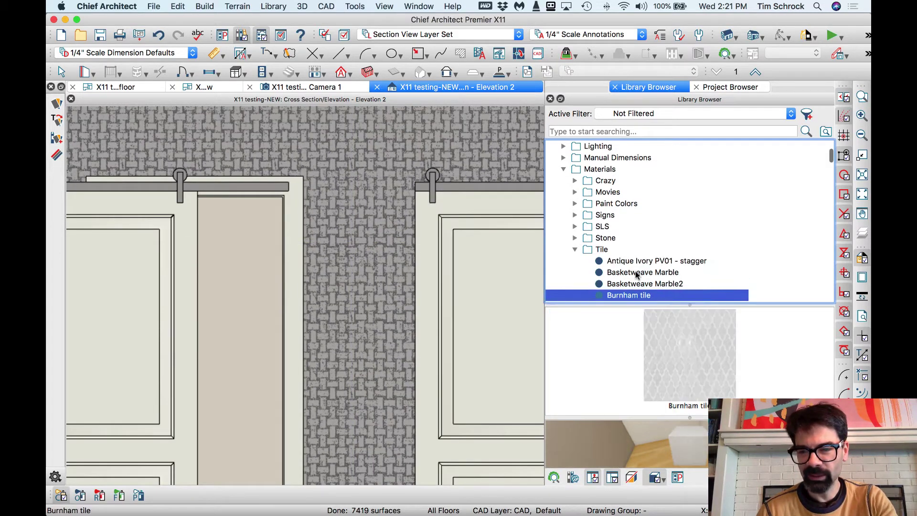
click(367, 161)
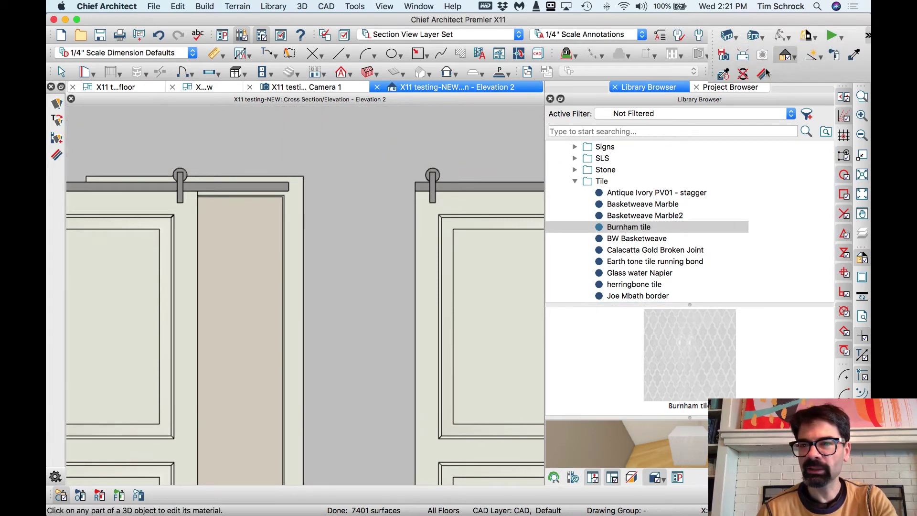
double_click(366, 162)
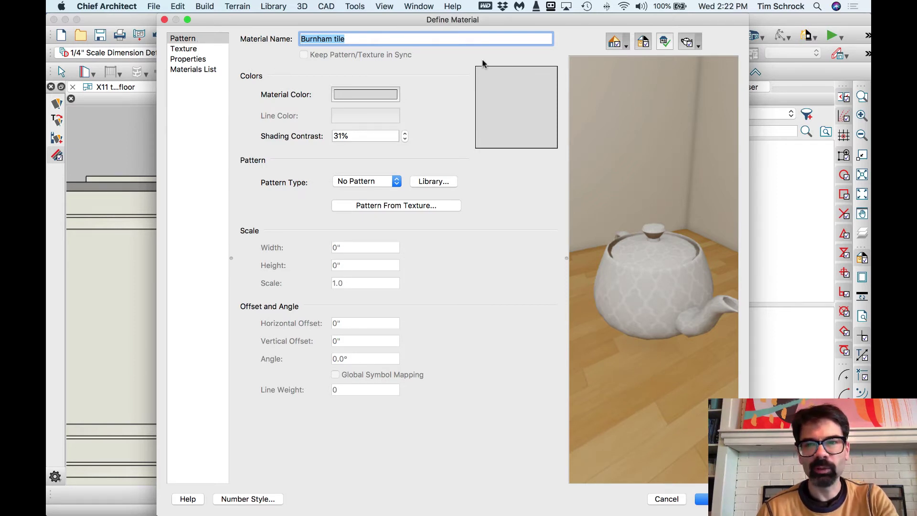
click(667, 498)
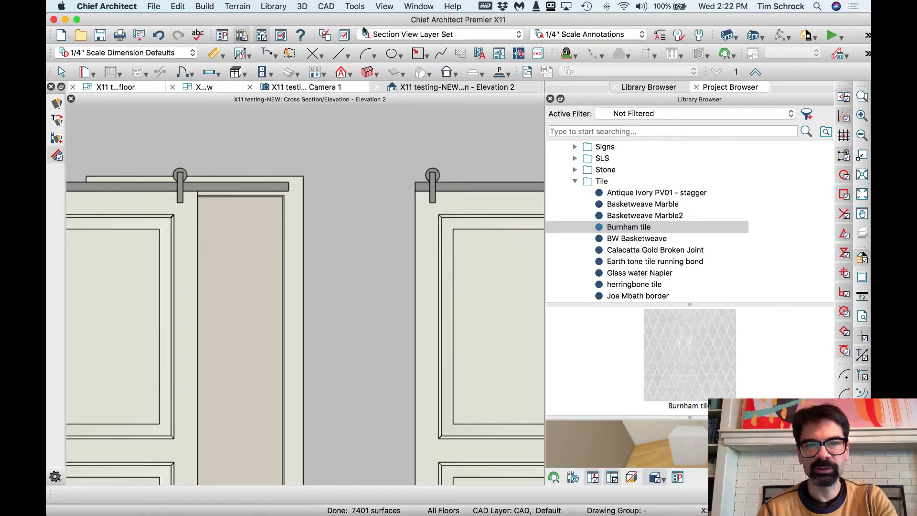
click(348, 8)
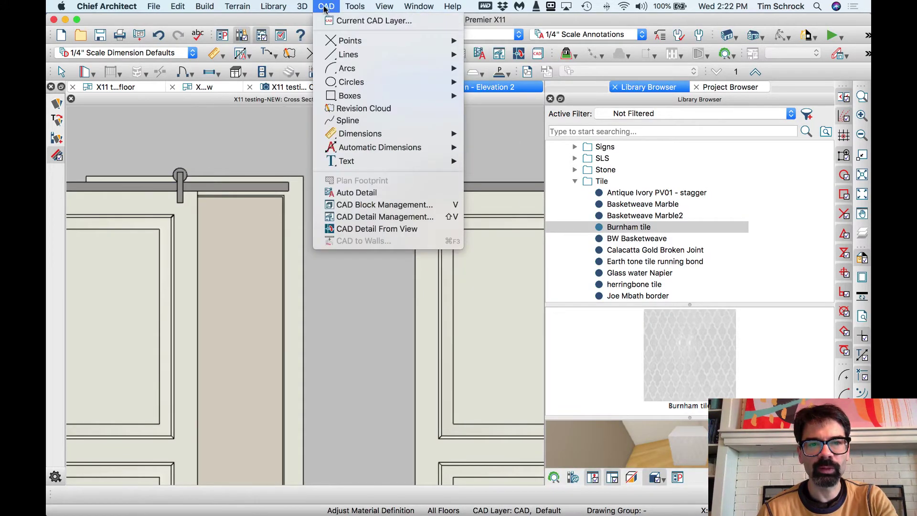
mouse_move(304, 8)
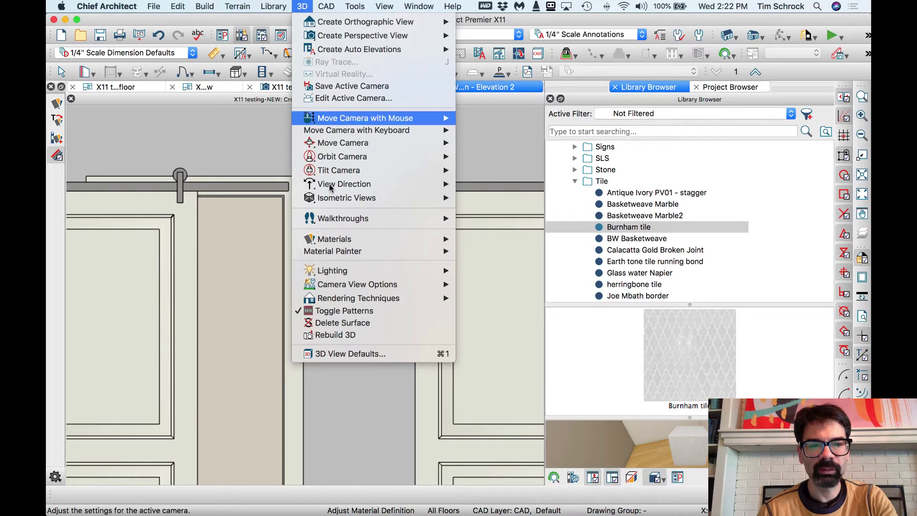
mouse_move(348, 241)
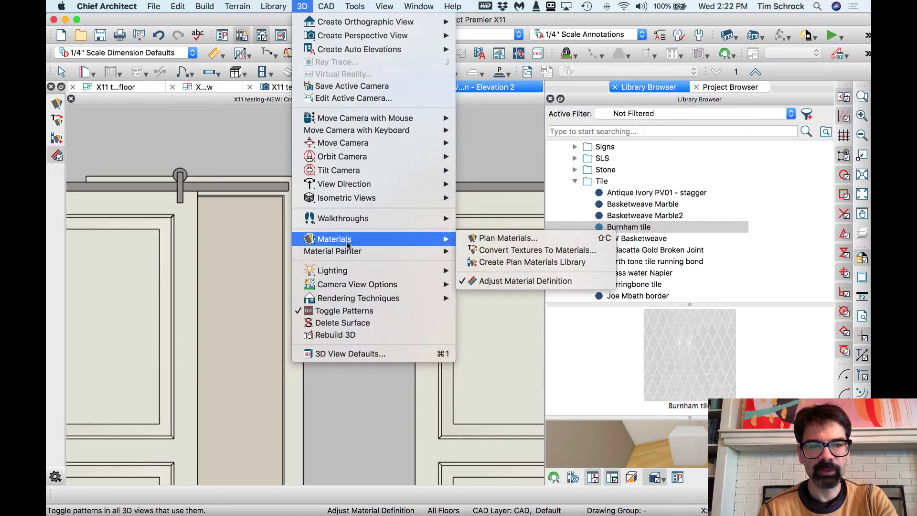
click(485, 283)
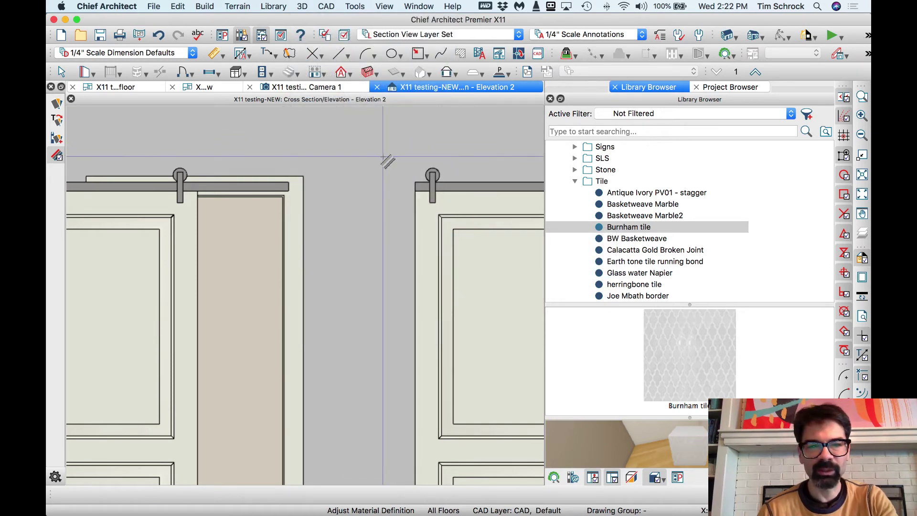
Generate Burnham tile's pattern from its texture with a Simple threshold of about 11, then confirm both dialogs
click(382, 157)
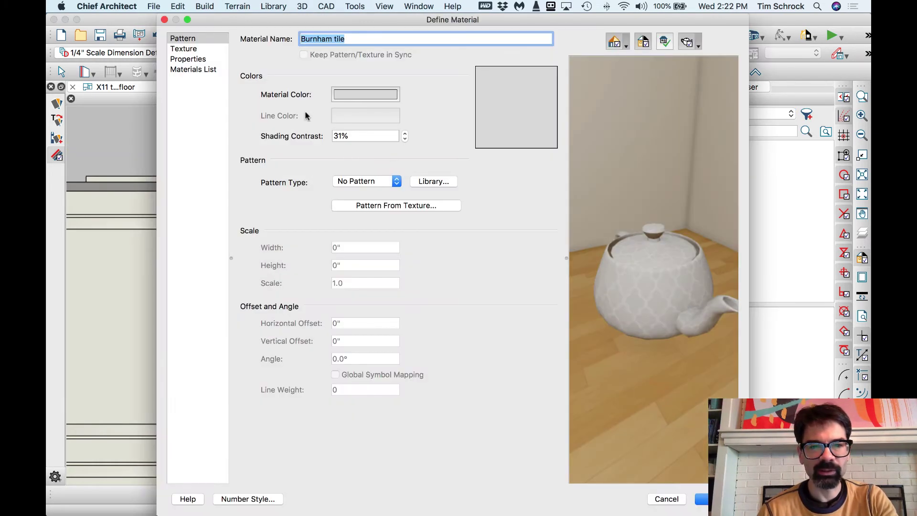
click(395, 206)
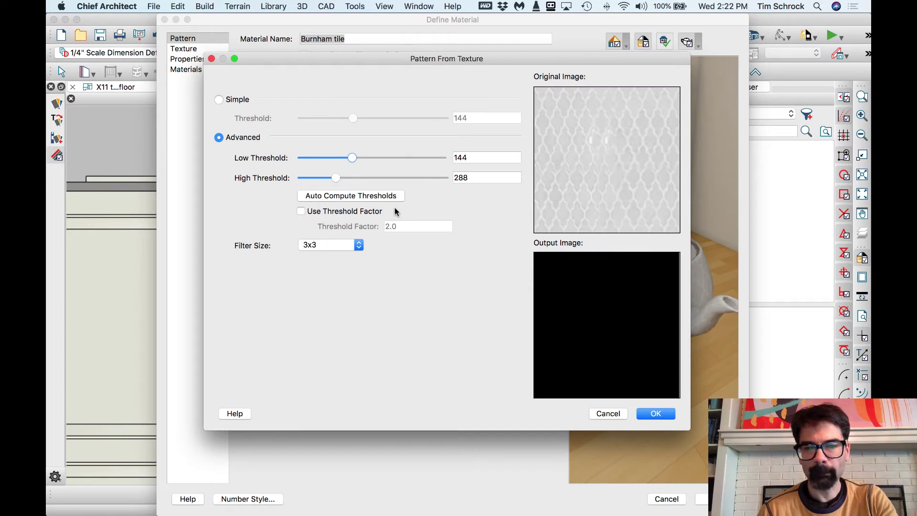
click(238, 101)
drag(350, 121, 308, 122)
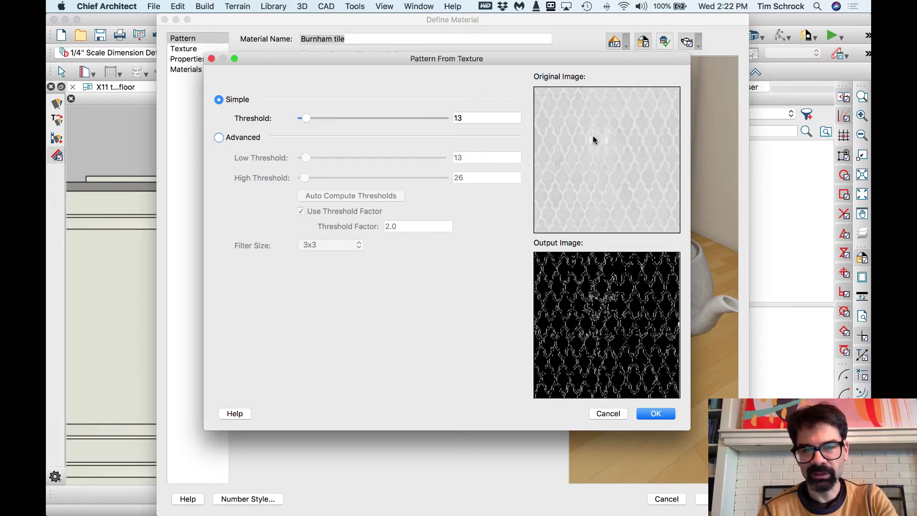
drag(306, 119, 306, 123)
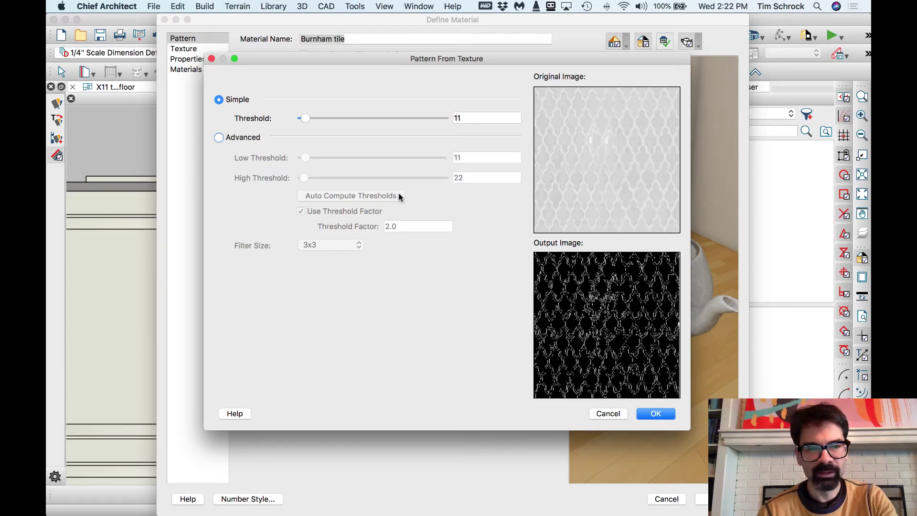
click(654, 414)
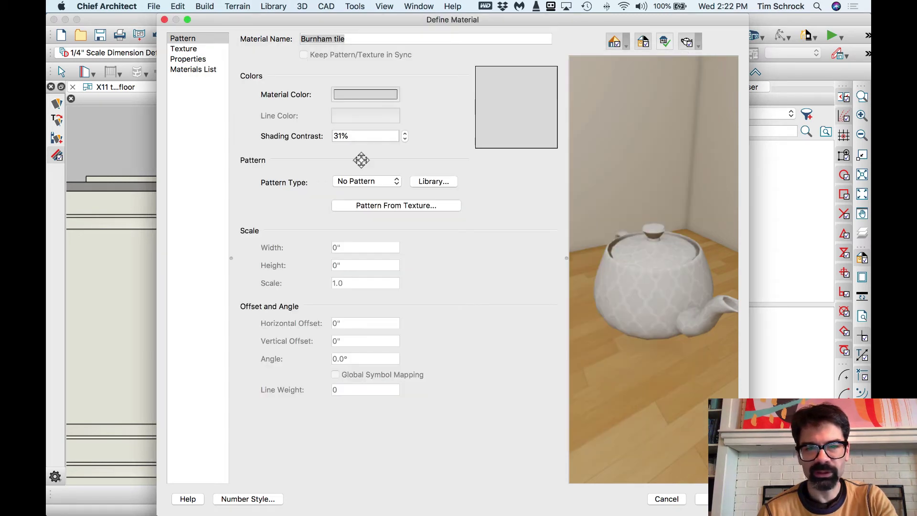
click(706, 500)
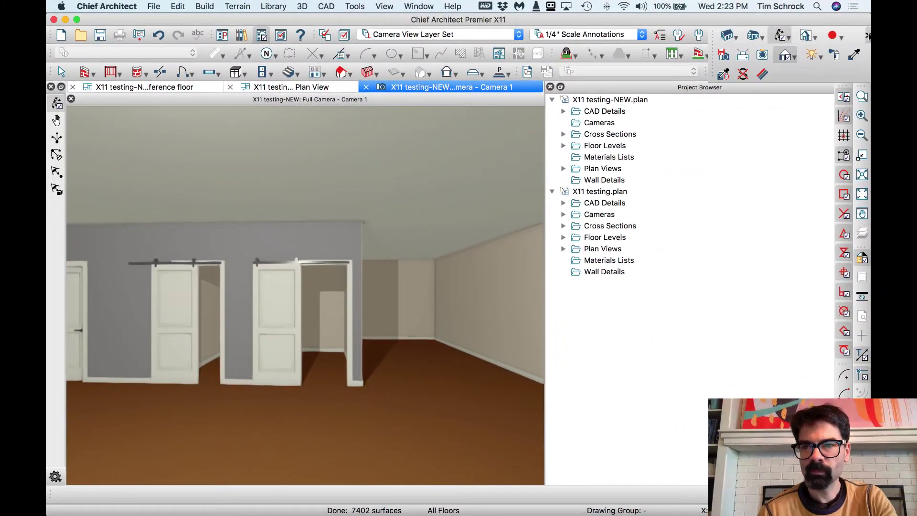
Switch to the Material Painter and pick the back wall, leaving its material definition unchanged
click(763, 75)
click(762, 75)
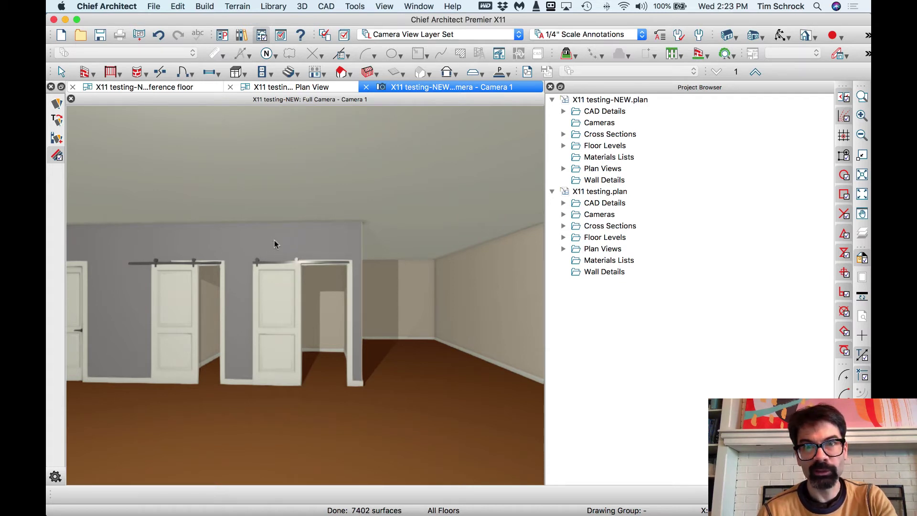
click(274, 240)
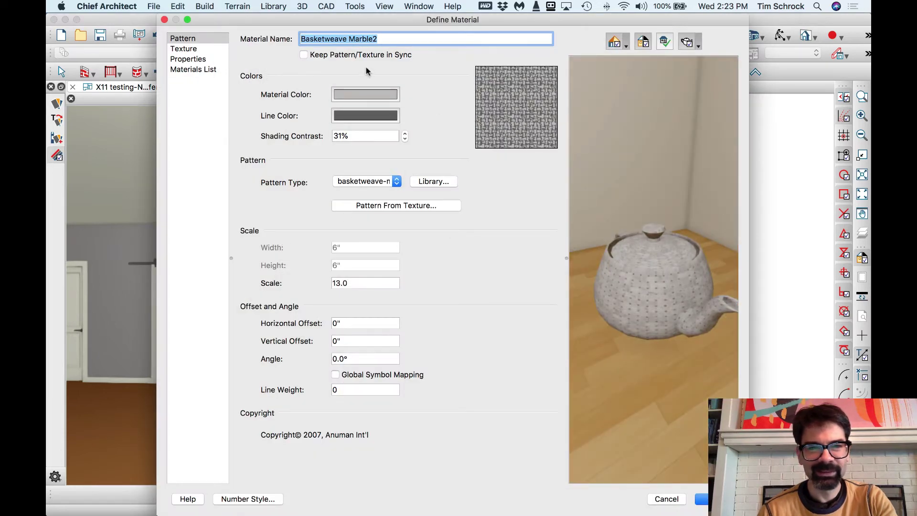
key(Return)
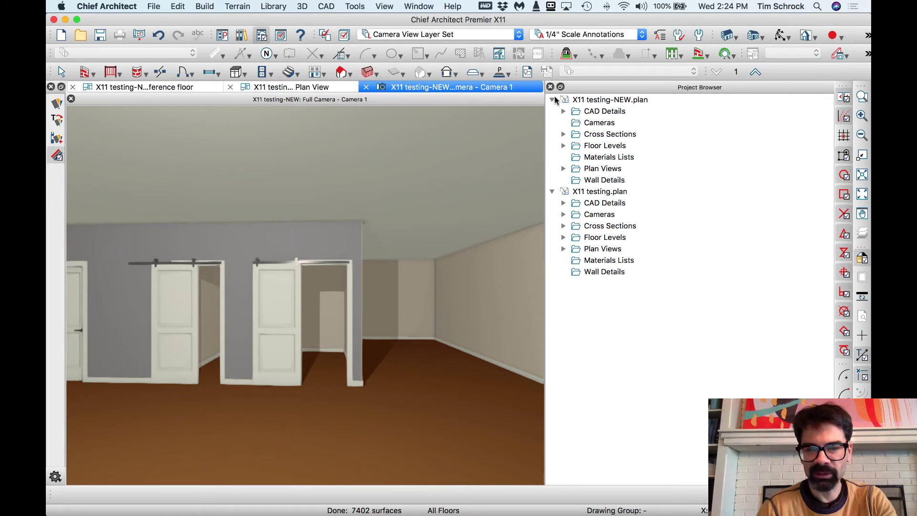
Select Burnham tile from User Catalog > Materials > Tile in the Library Browser
key(super+l)
click(552, 180)
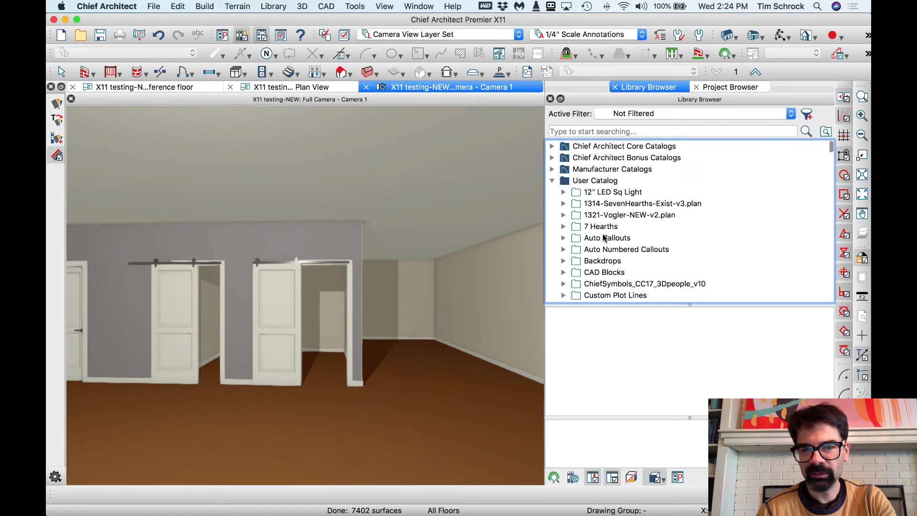
scroll(604, 239, down, 10)
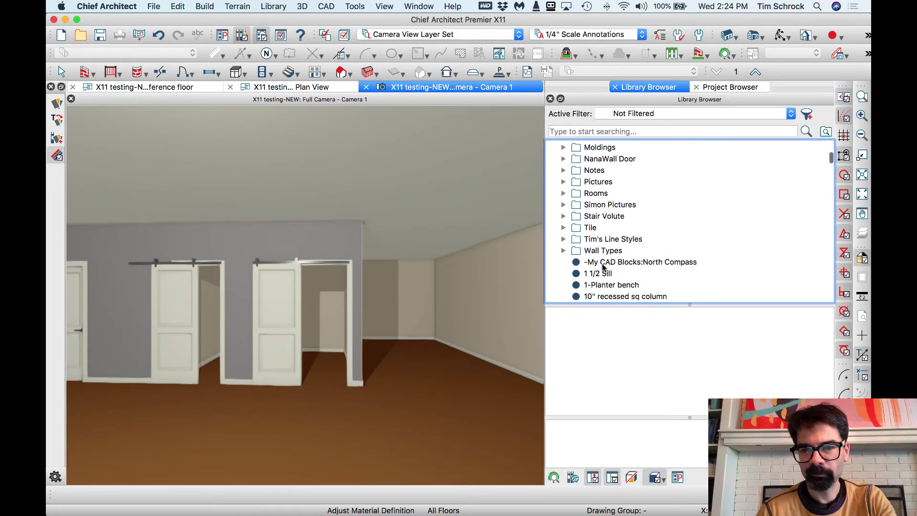
scroll(604, 261, up, 2)
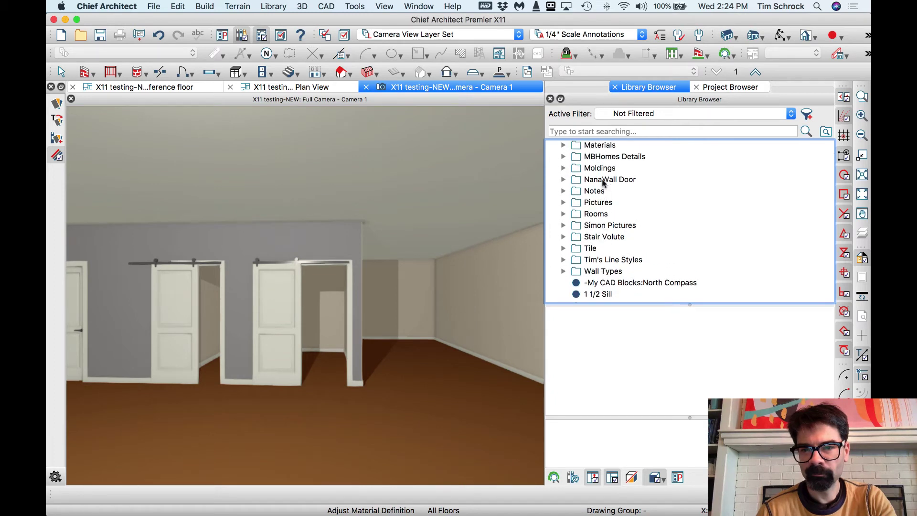
scroll(602, 174, up, 1)
click(603, 154)
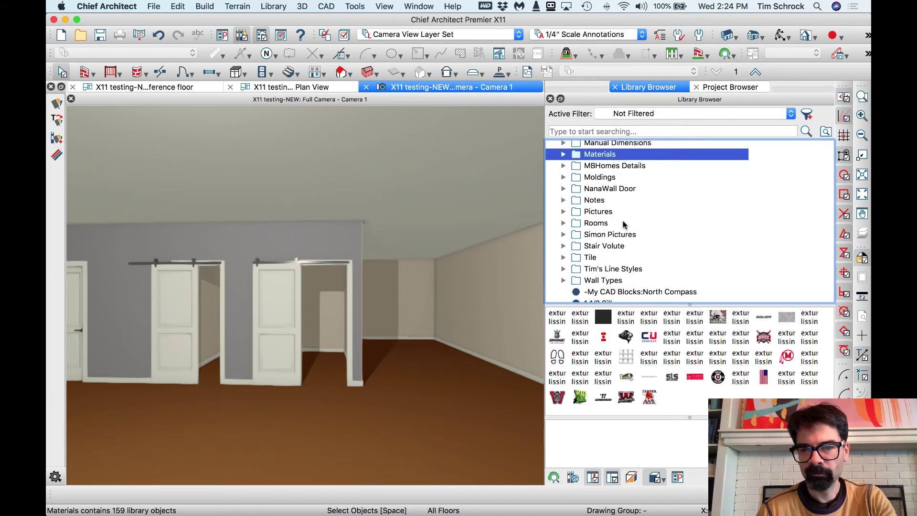
click(564, 154)
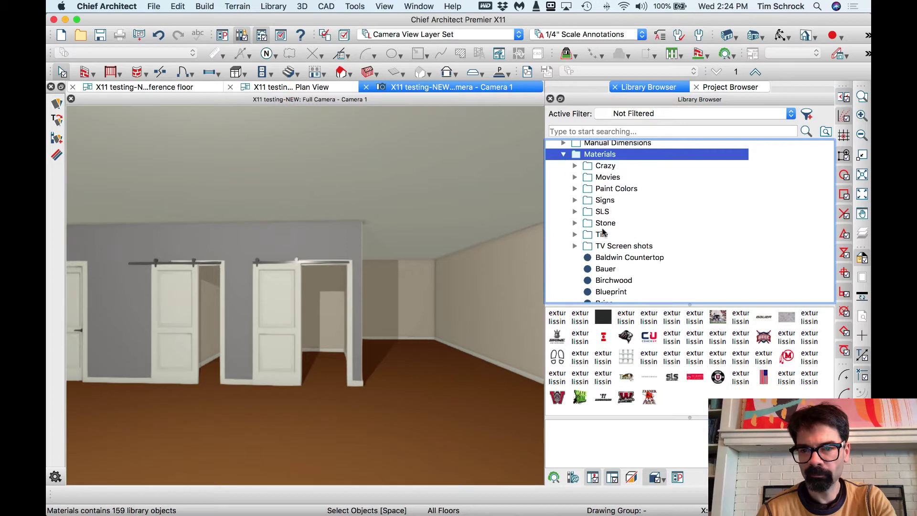
click(575, 234)
scroll(618, 249, down, 2)
click(580, 254)
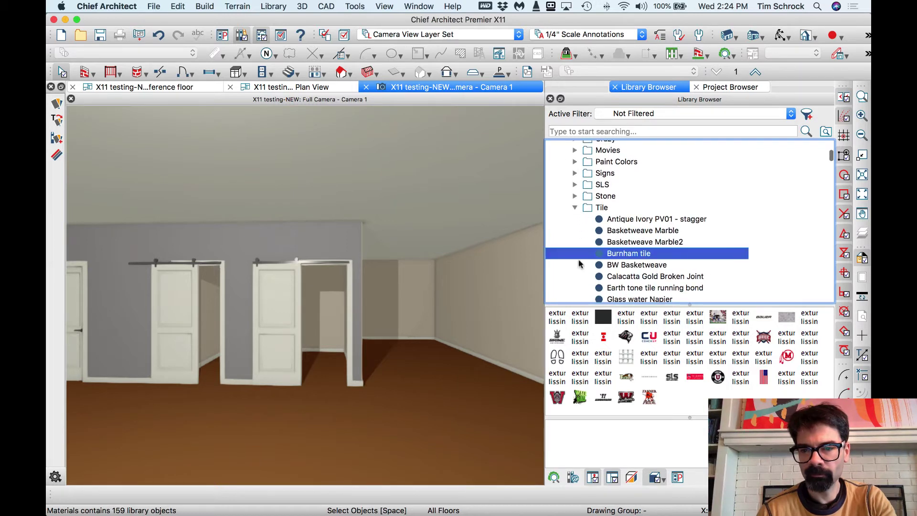
Apply Burnham tile to the back wall in Camera 1, then open its Define Material dialog
click(268, 252)
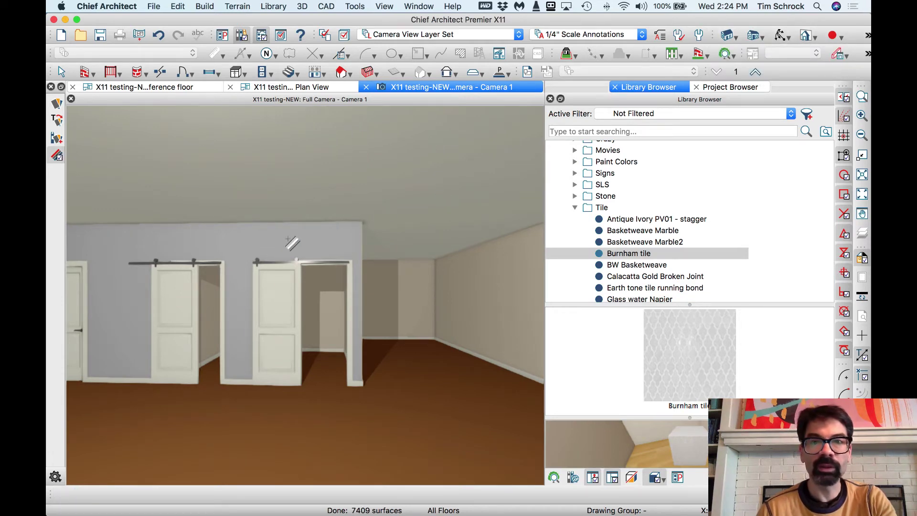
click(290, 239)
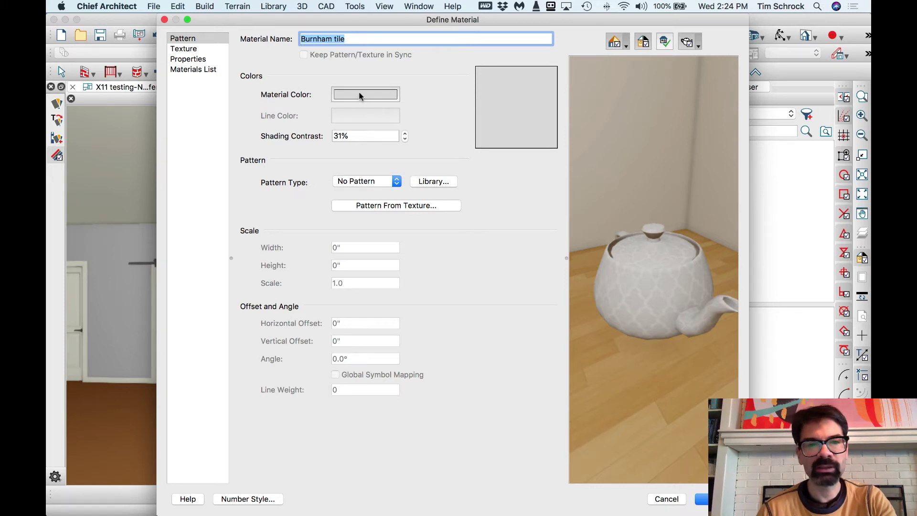
Generate Burnham tile's line pattern from its texture with threshold about 16, scale 40
click(399, 206)
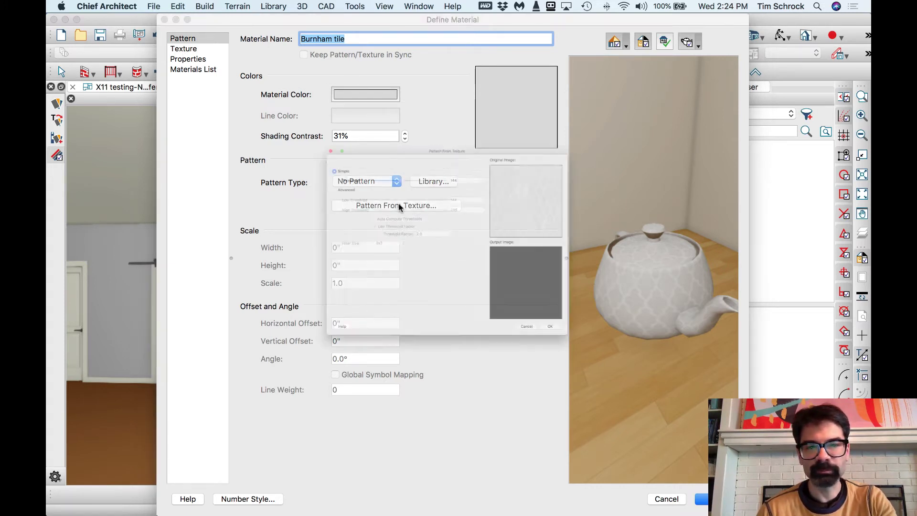
drag(355, 122, 306, 120)
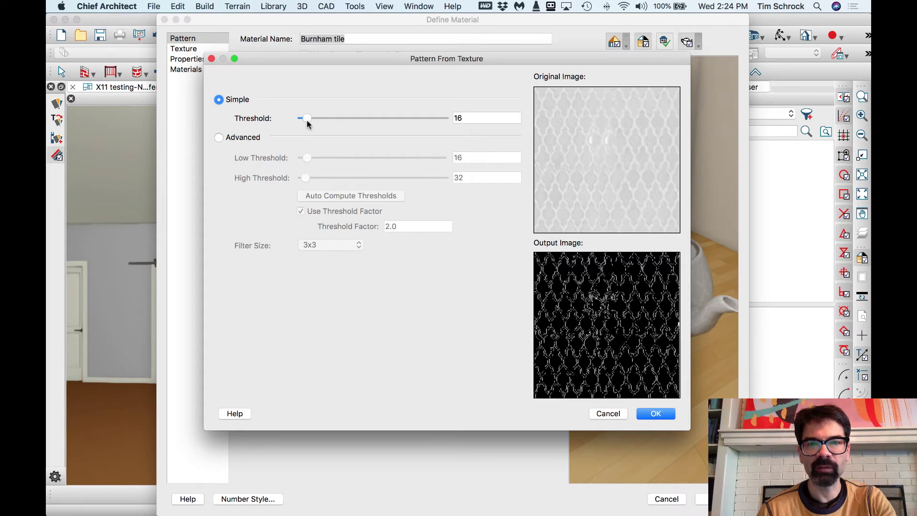
click(654, 414)
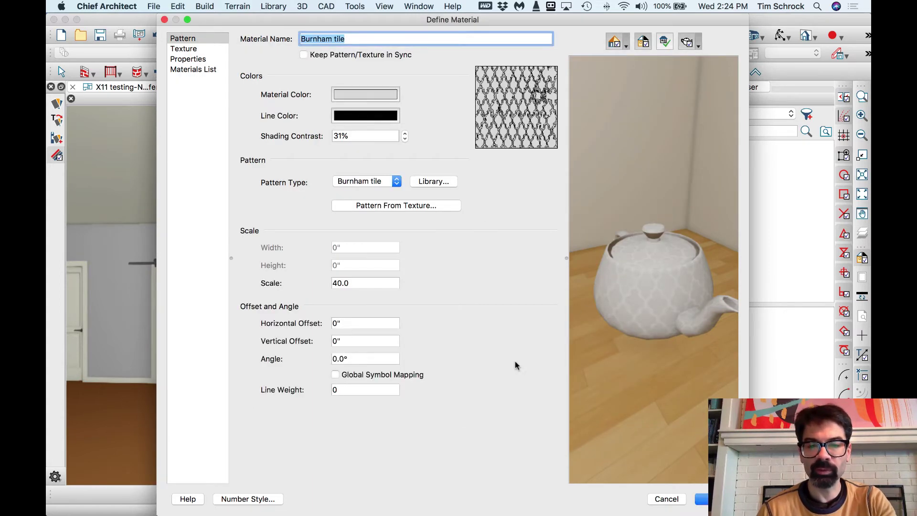
key(Return)
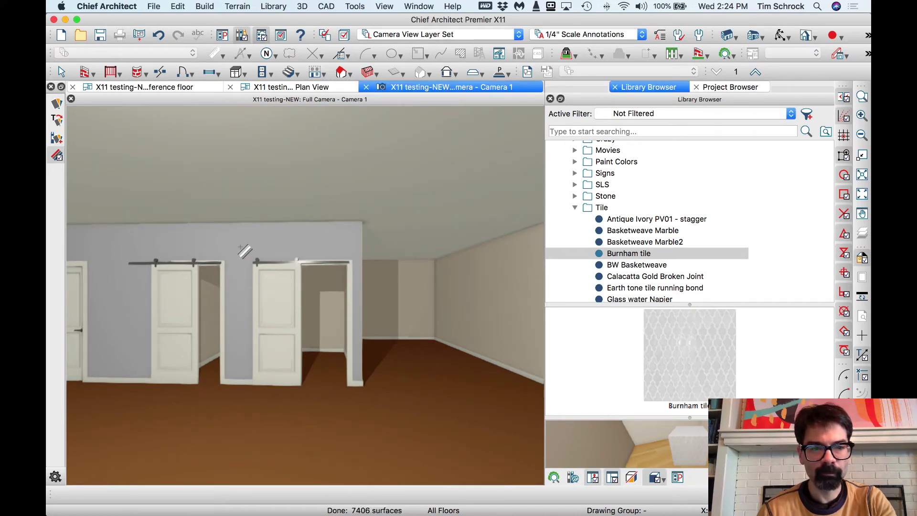
Close the Camera 1 view to return to the plan
scroll(253, 248, up, 4)
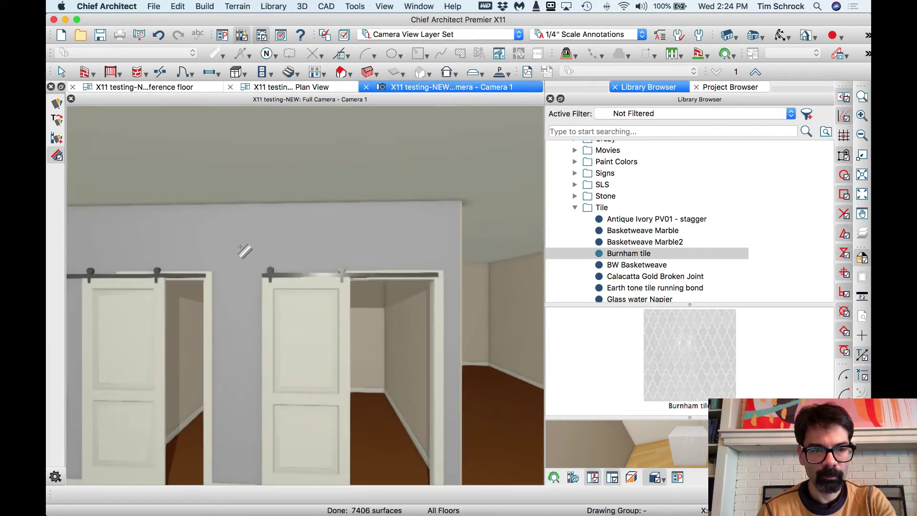
scroll(244, 251, up, 5)
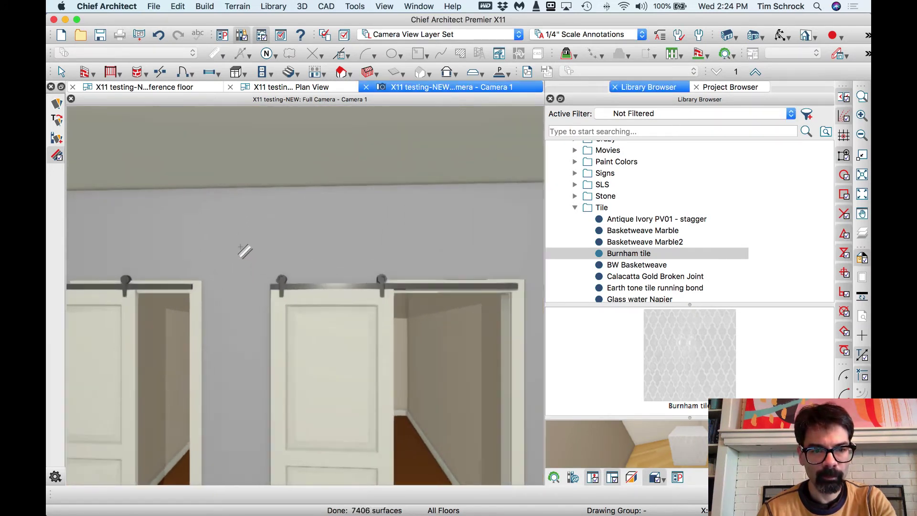
scroll(296, 246, down, 5)
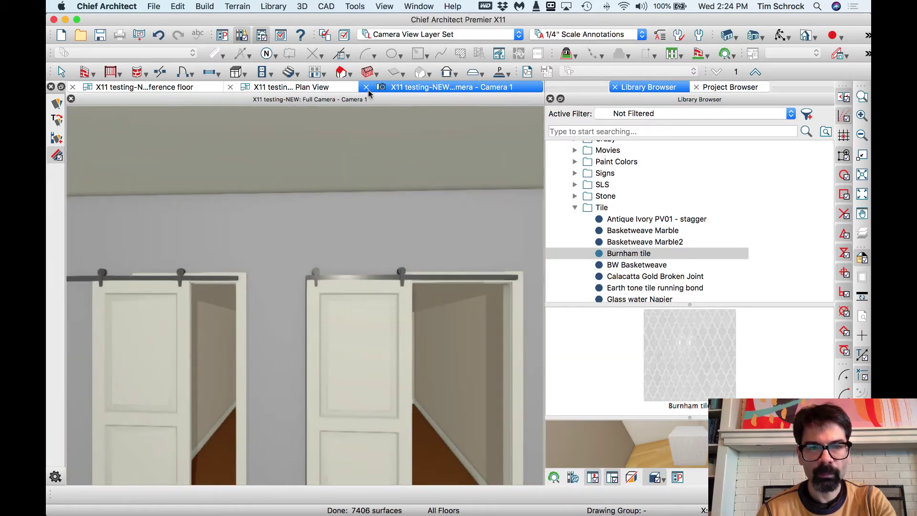
click(366, 86)
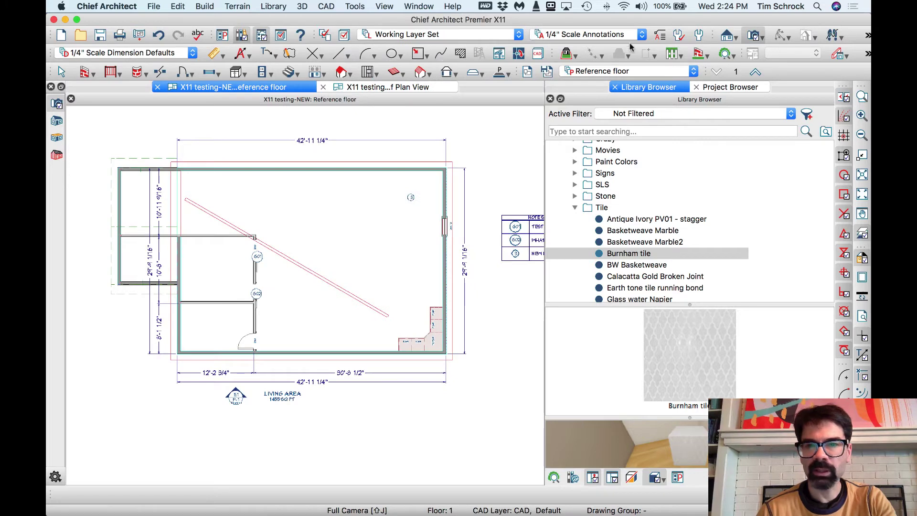
Draw a cross-section elevation of the tiled closet wall and zoom in on its pattern
click(733, 40)
drag(286, 258, 239, 261)
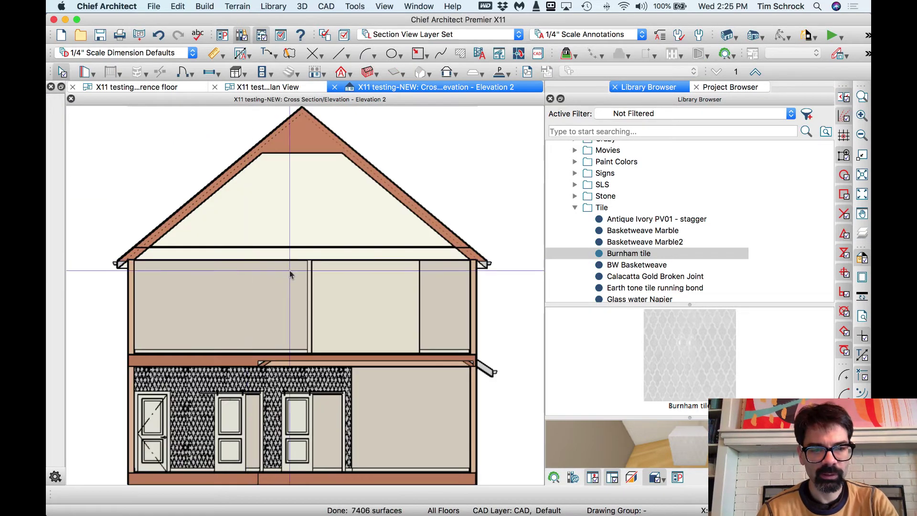
drag(357, 428, 357, 427)
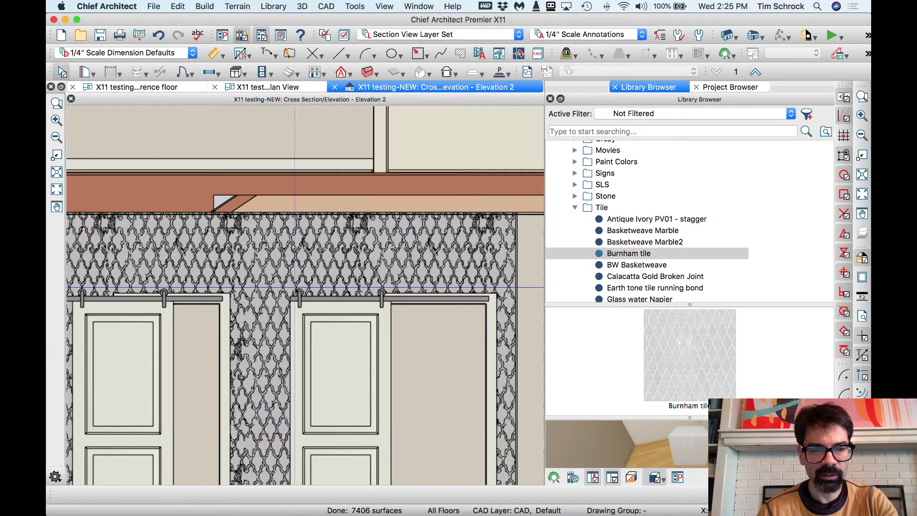
scroll(263, 277, up, 2)
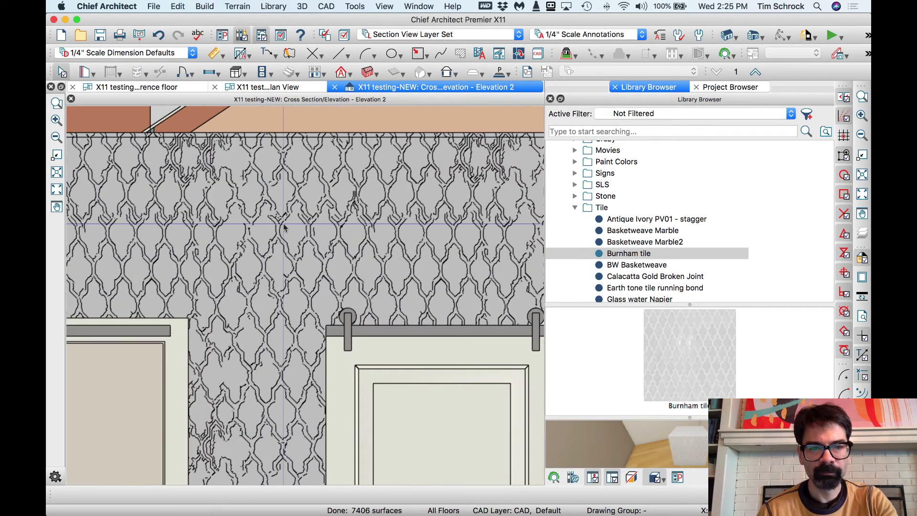
scroll(281, 233, down, 2)
scroll(281, 234, down, 3)
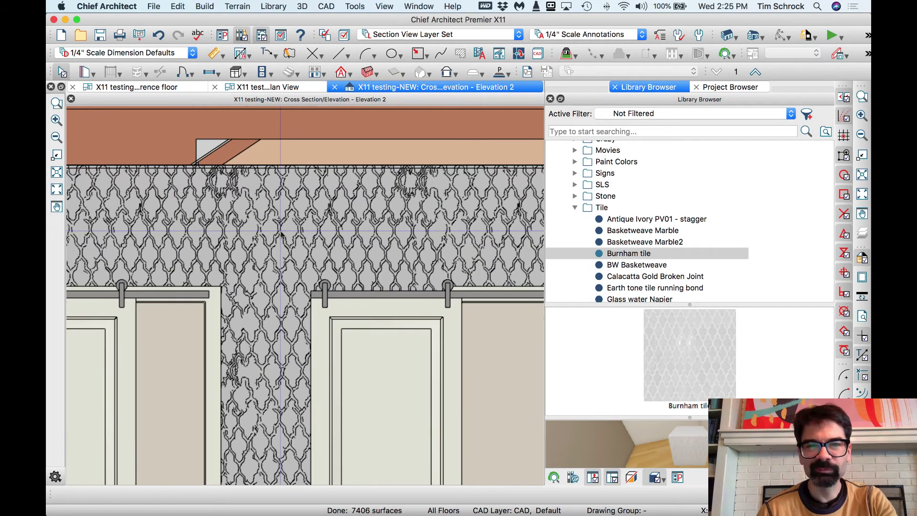
scroll(280, 243, down, 4)
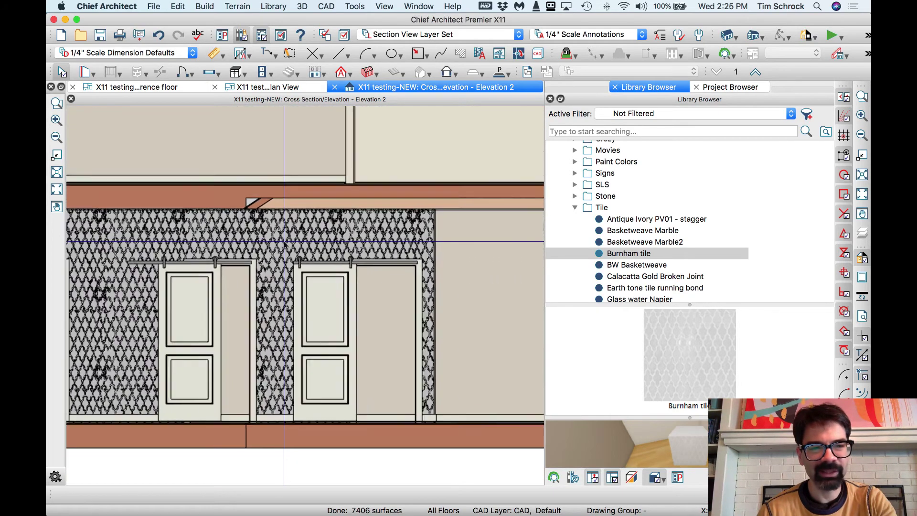
scroll(306, 242, down, 2)
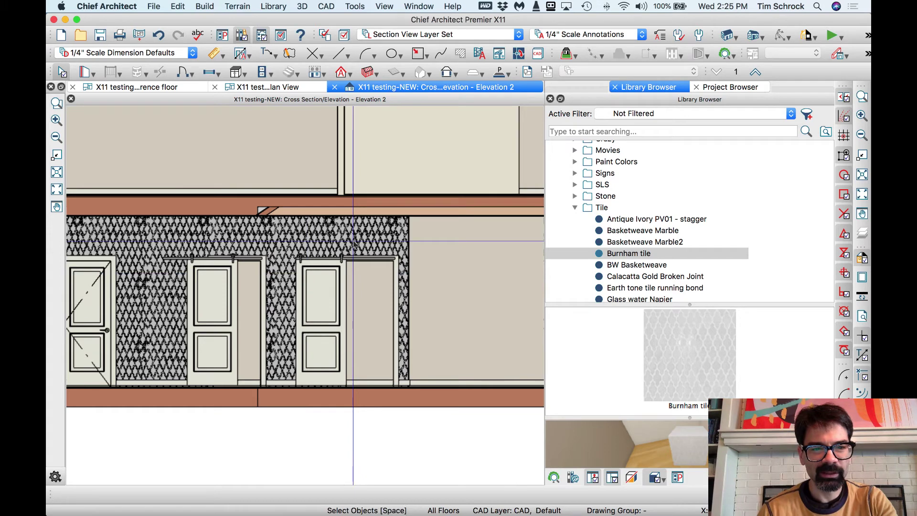
Close the elevation, Library Browser and Project Browser, and place a Full Camera
click(335, 87)
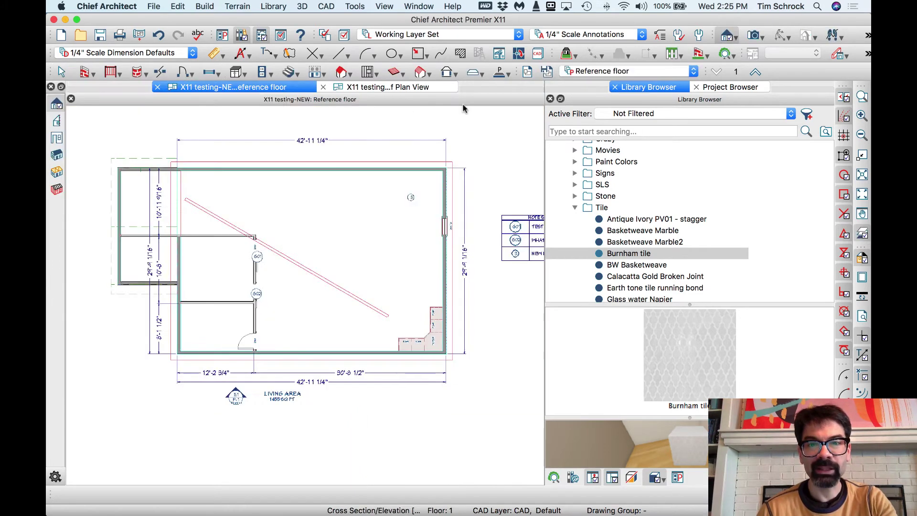
click(615, 88)
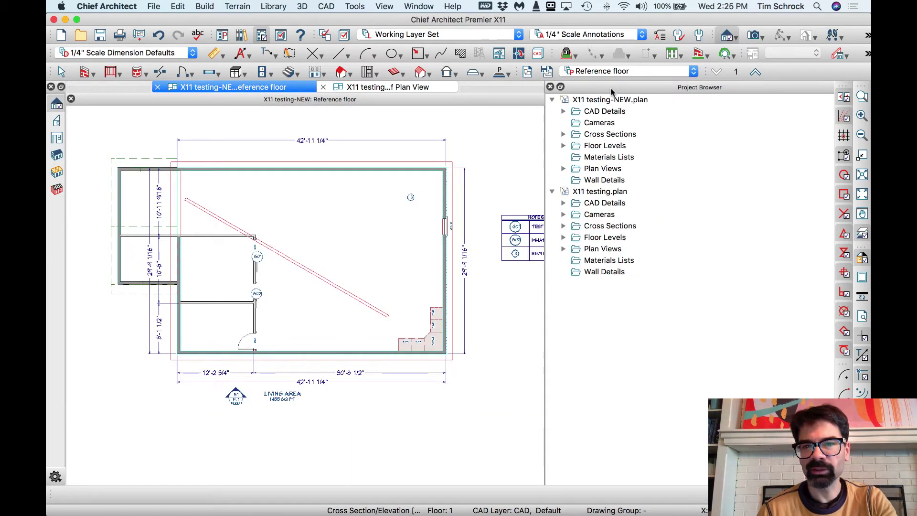
click(550, 88)
scroll(376, 146, down, 3)
key(shift+j)
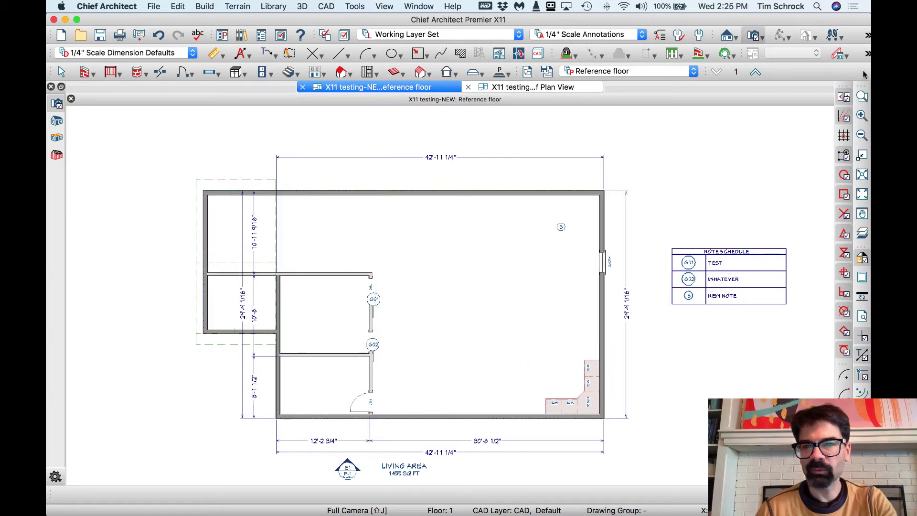
Step up to the 3rd floor and back down to the 1st floor
click(755, 71)
click(755, 72)
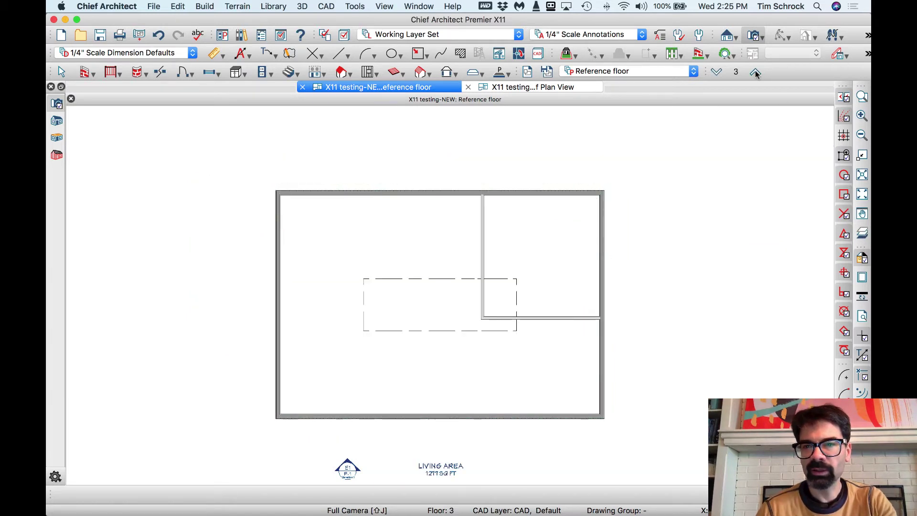
click(716, 71)
click(717, 72)
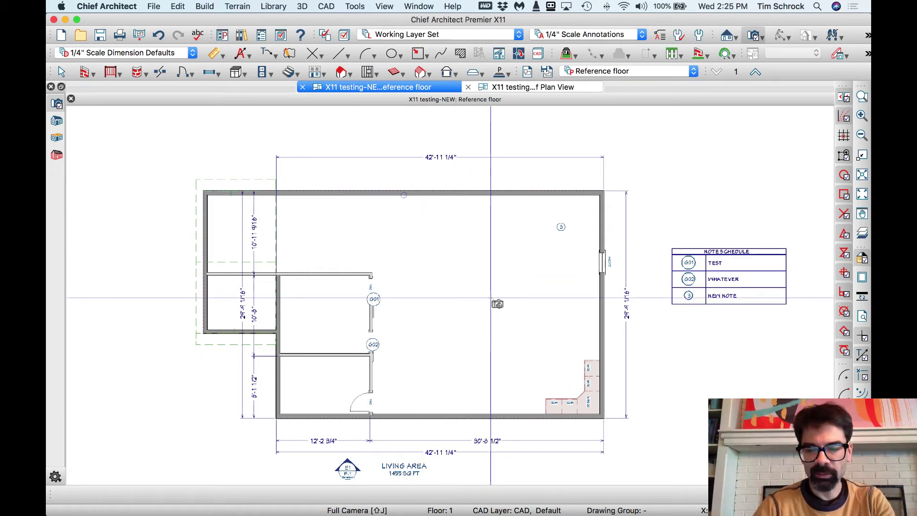
Turn the reference overlay back on and insert a reference row, setting row 1 to 3rd Floor
click(497, 303)
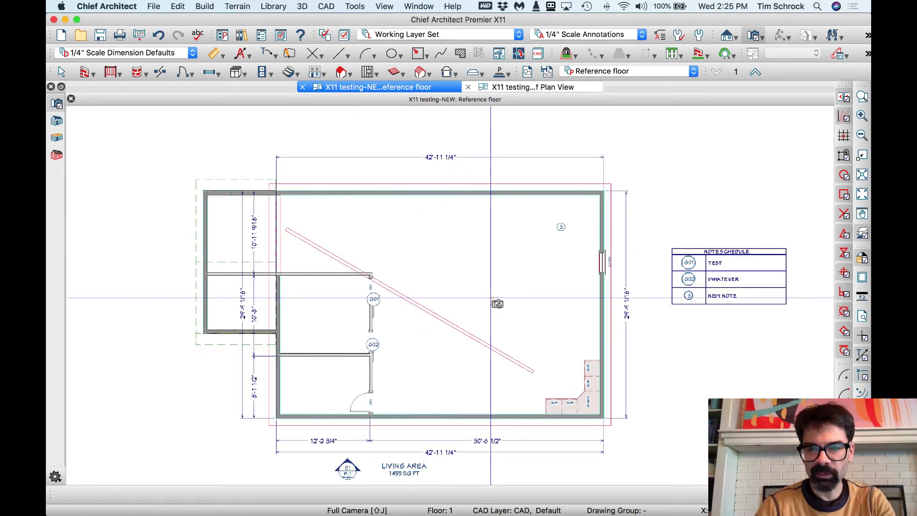
click(738, 72)
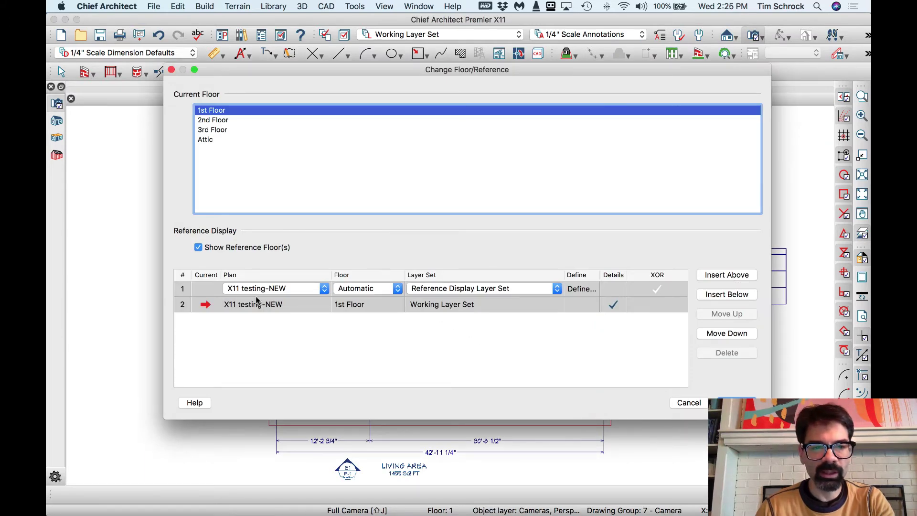
click(700, 275)
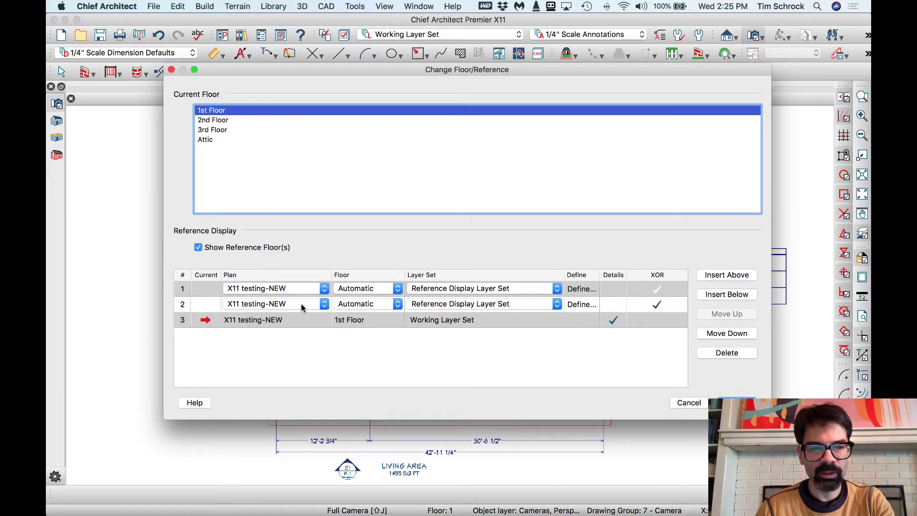
click(389, 307)
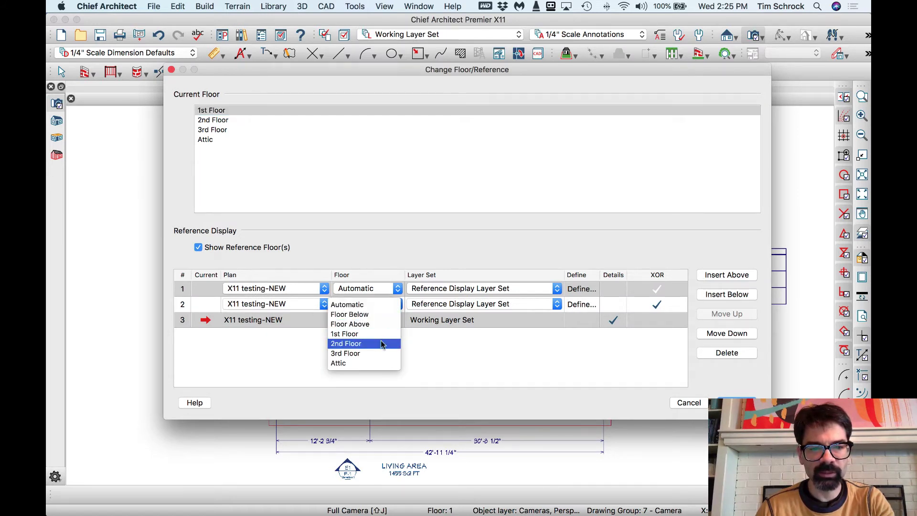
click(382, 334)
click(378, 289)
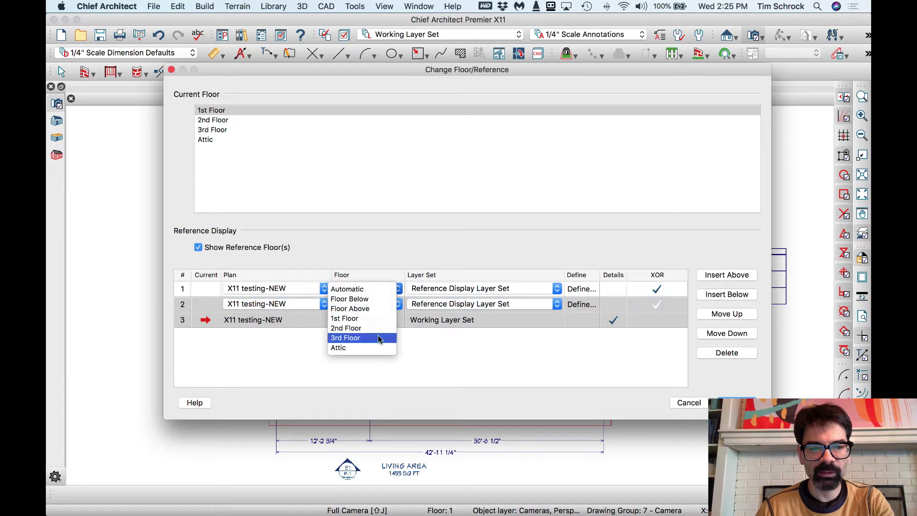
click(378, 337)
click(734, 401)
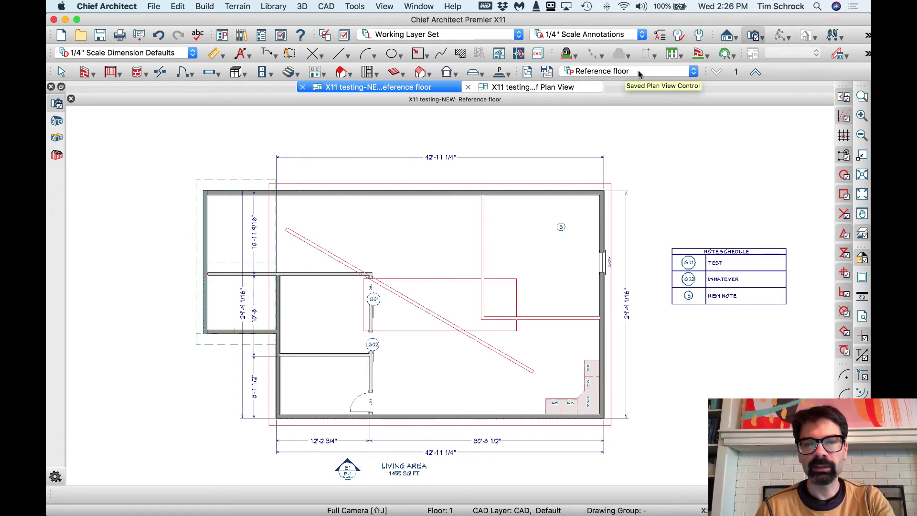
key(space)
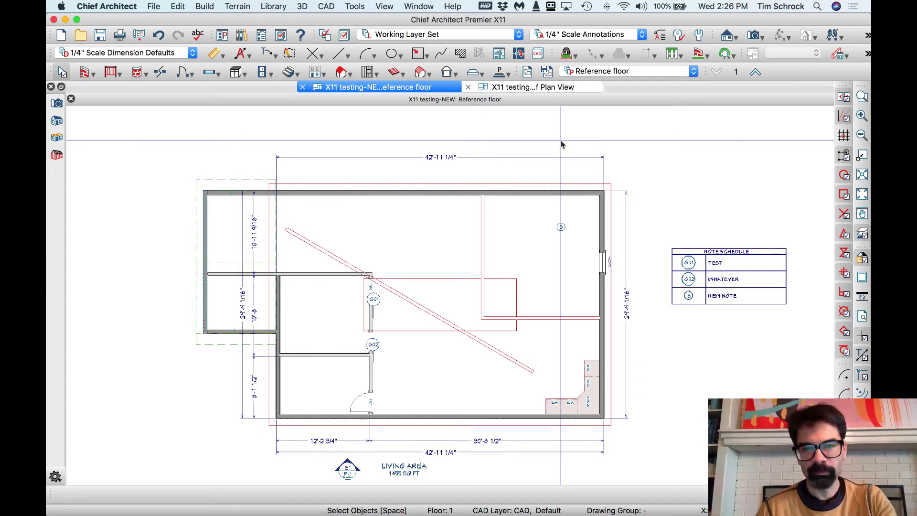
Switch to the EXISTING REFERENCE saved plan view, answering Yes to save current settings
click(638, 73)
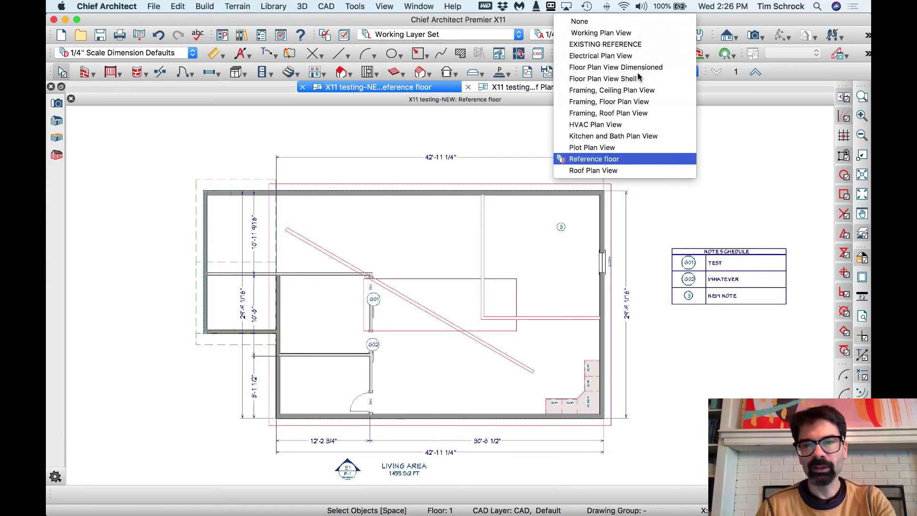
click(630, 45)
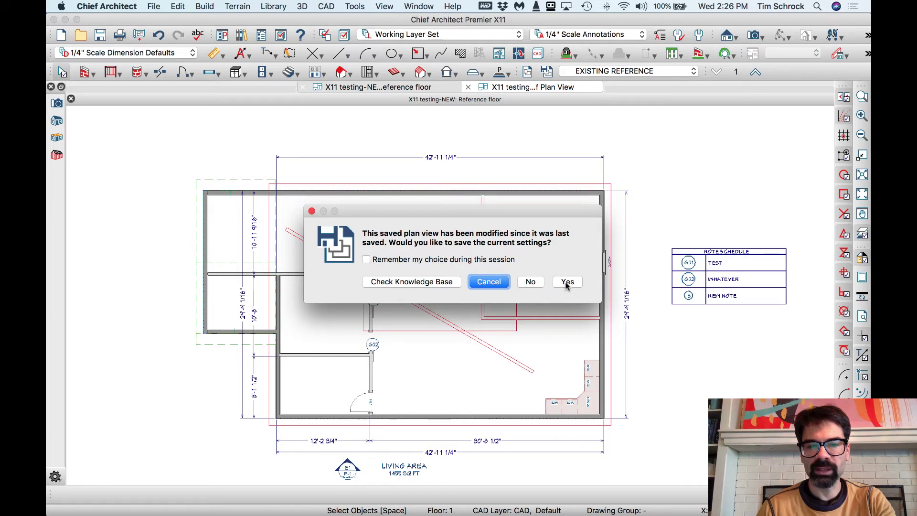
click(485, 282)
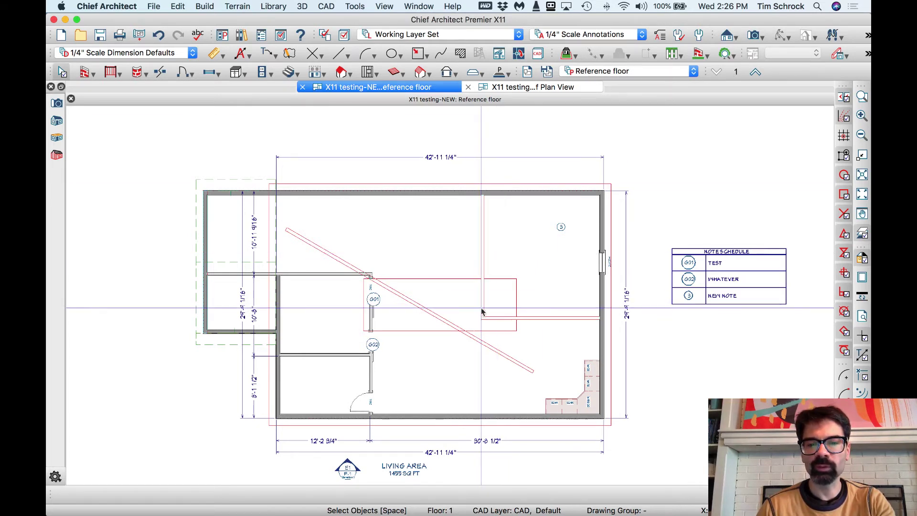
click(609, 74)
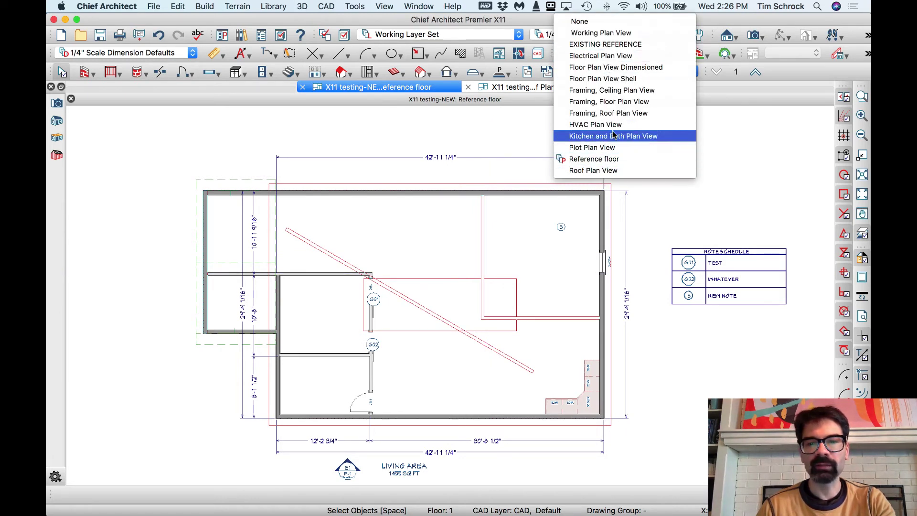
click(621, 44)
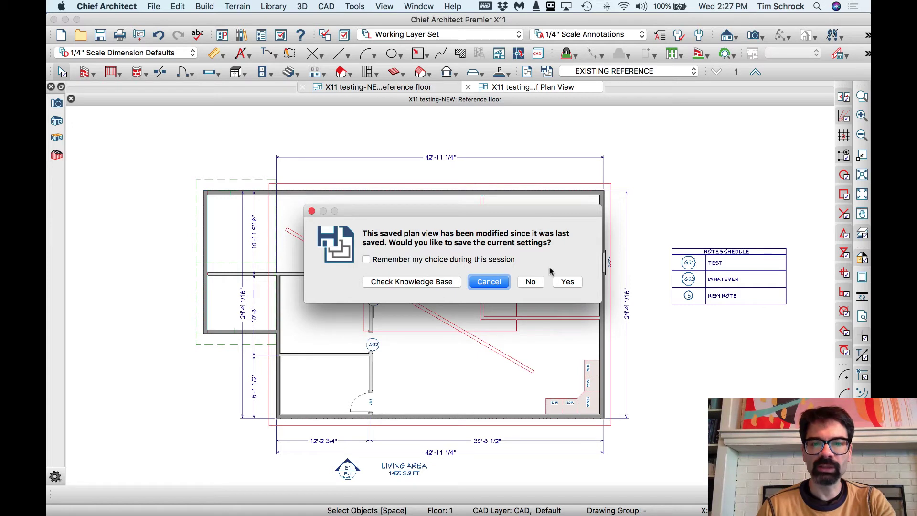
click(565, 283)
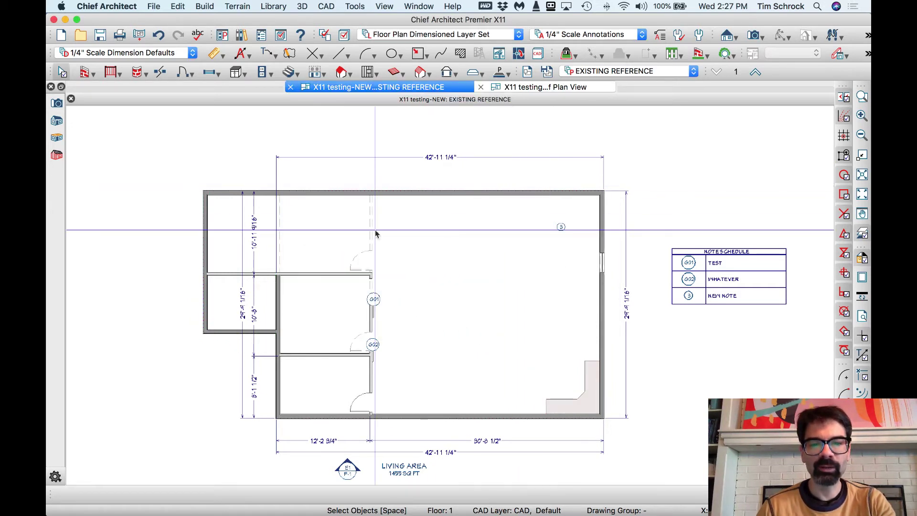
Review the X11 testing reference row in Change Floor/Reference, then show the Roof Plan View tab
click(736, 72)
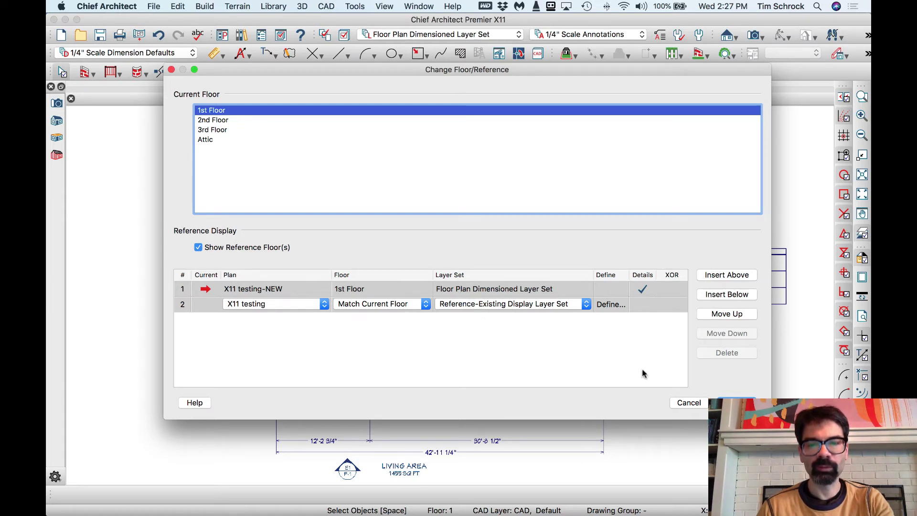
click(690, 403)
click(388, 88)
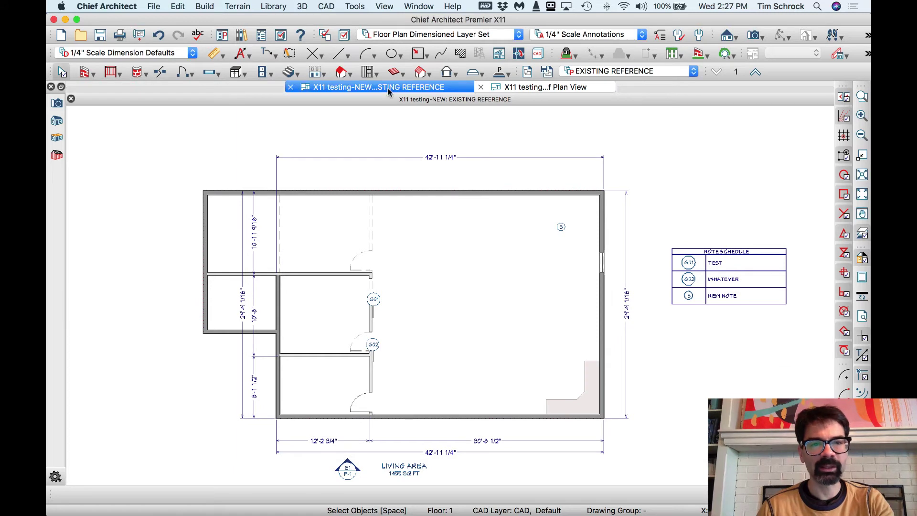
Switch the existing plan to its Working Plan View on Floor 1
click(553, 89)
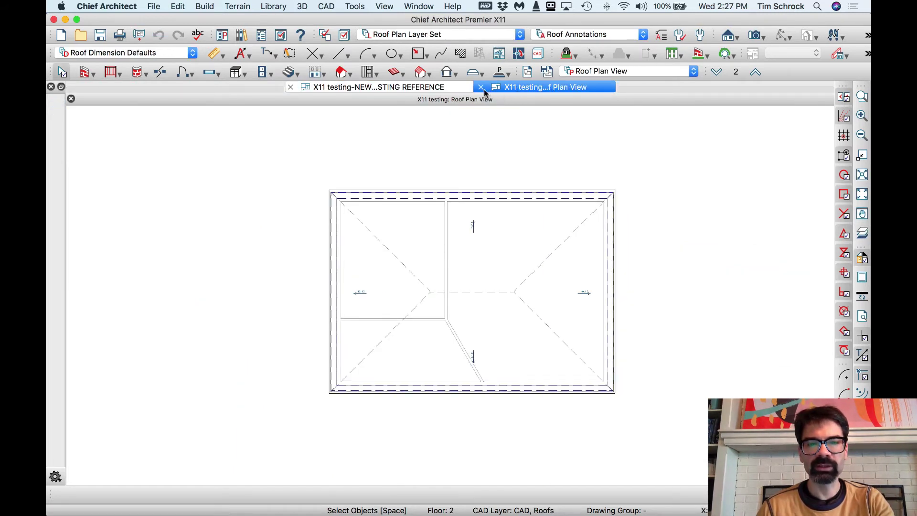
click(561, 34)
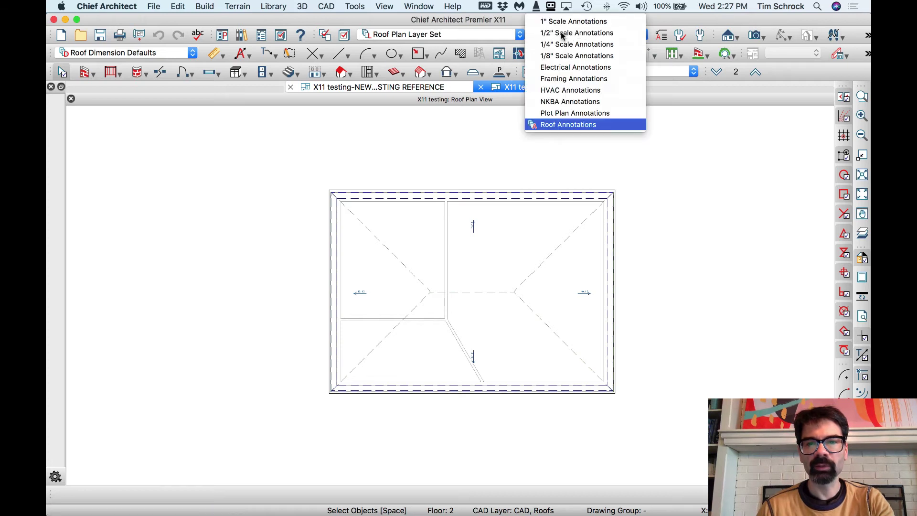
click(658, 72)
click(622, 32)
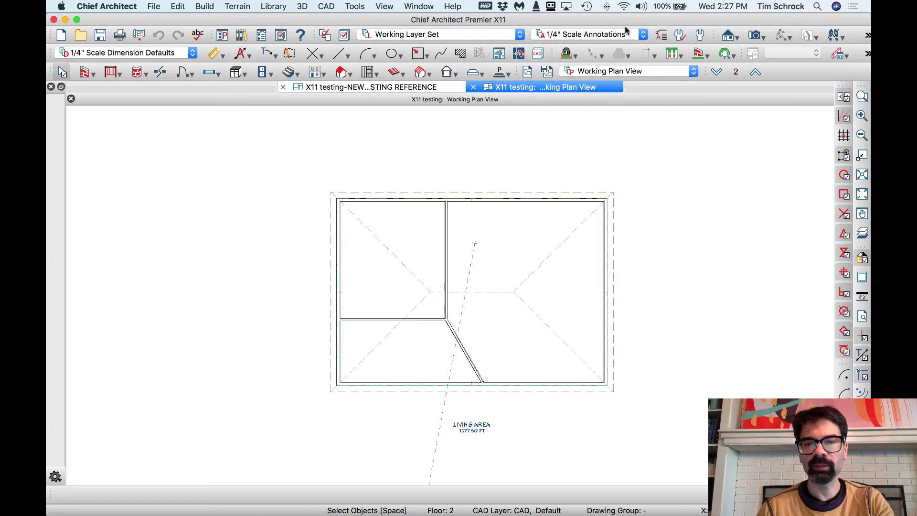
click(715, 73)
scroll(613, 281, up, 2)
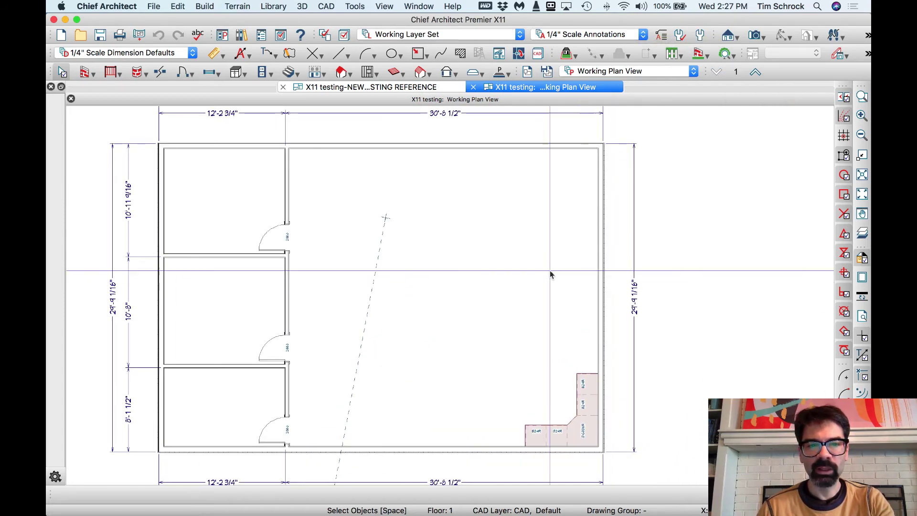
Apply the Reference-Existing Display Layer Set, then return to the X11 testing-NEW EXISTING REFERENCE tab
click(441, 36)
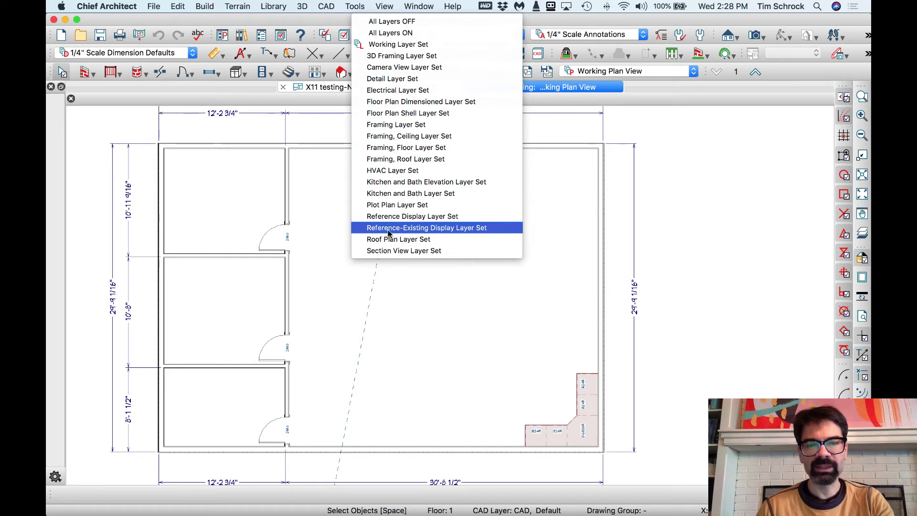
click(446, 228)
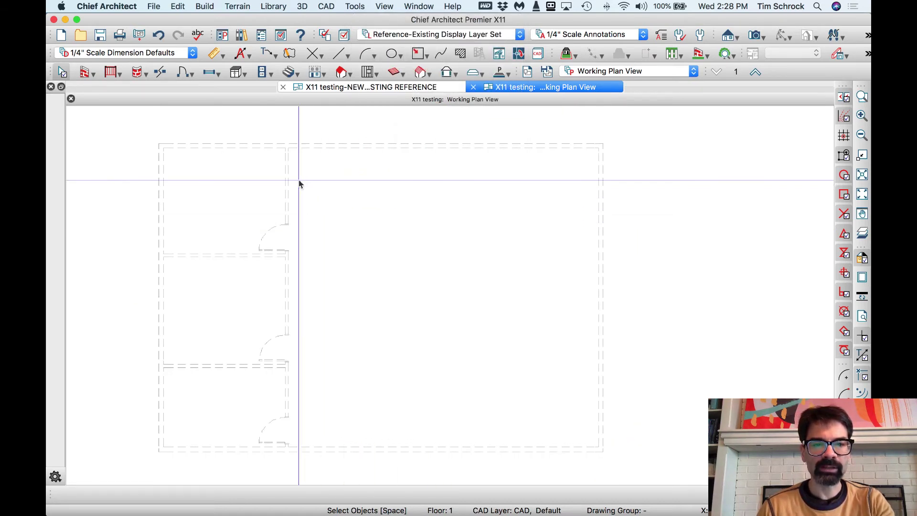
click(209, 73)
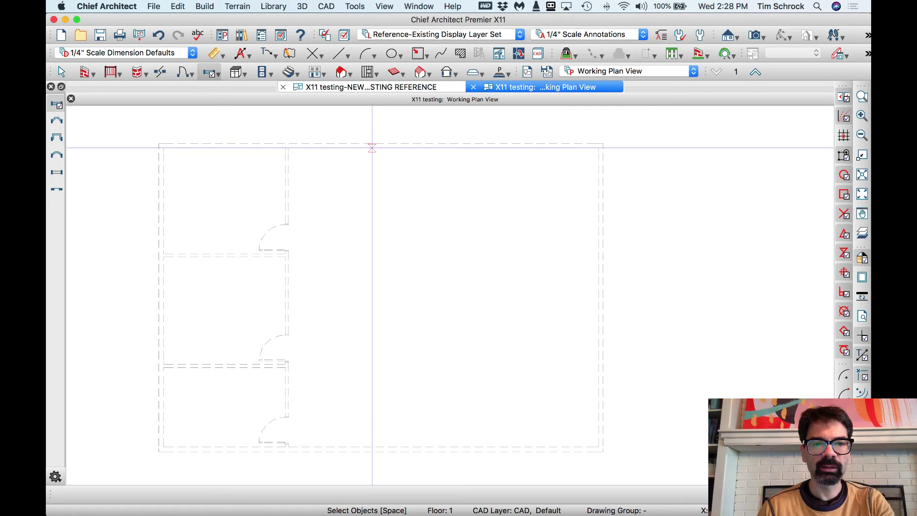
click(624, 72)
click(624, 73)
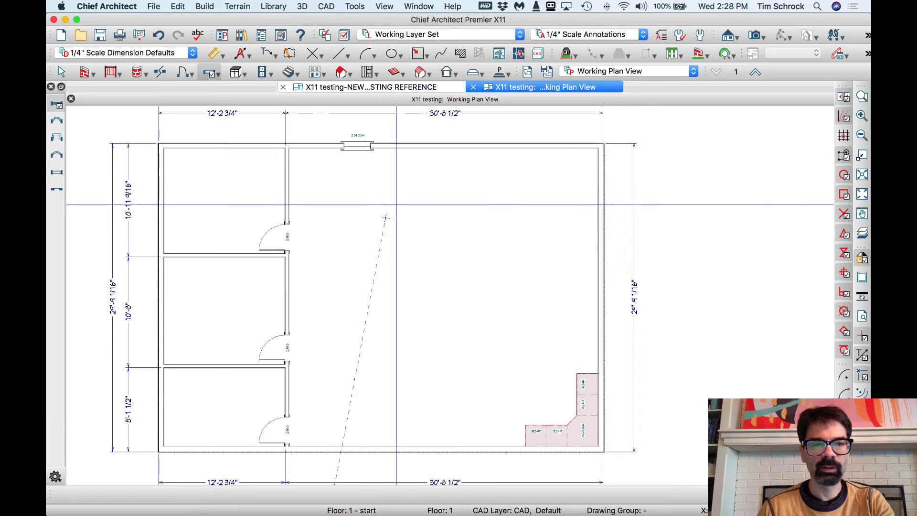
click(616, 71)
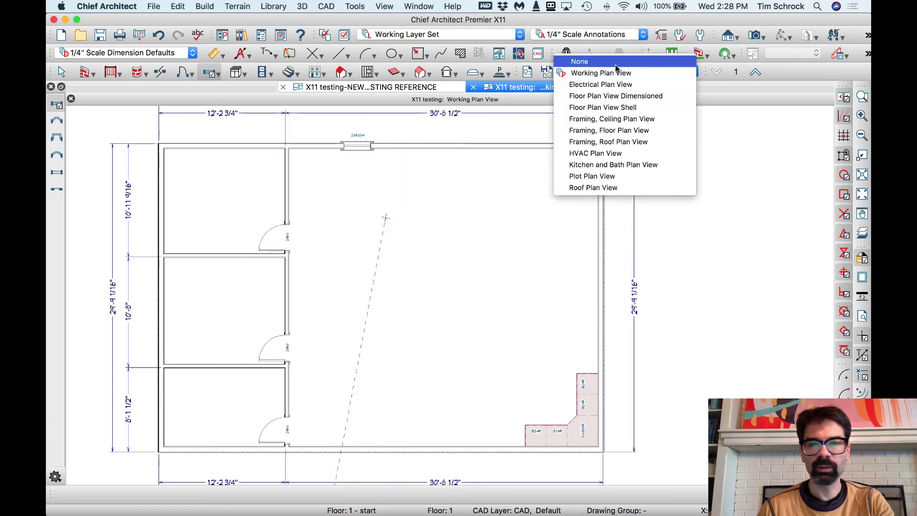
click(462, 36)
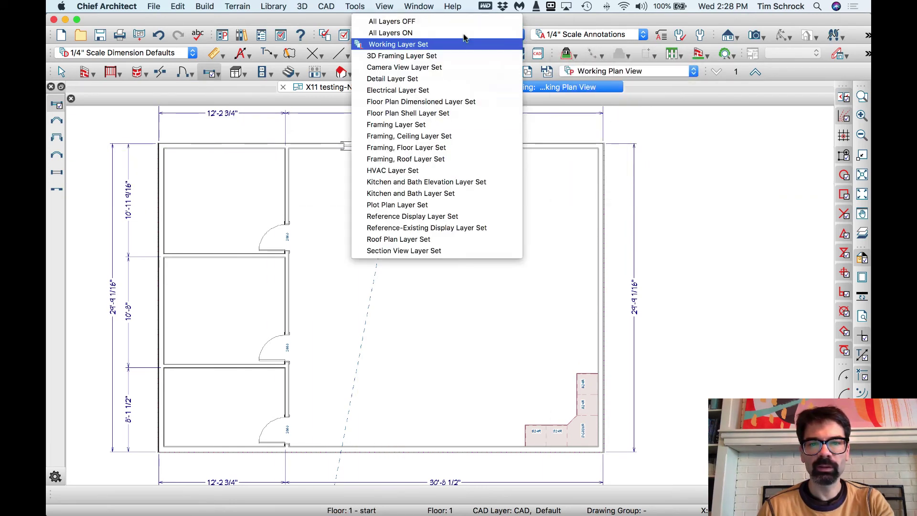
click(455, 229)
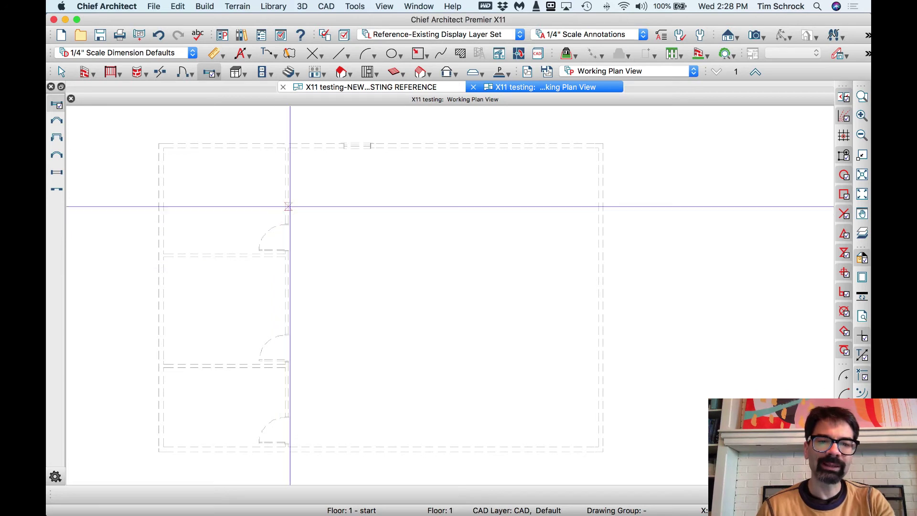
click(344, 87)
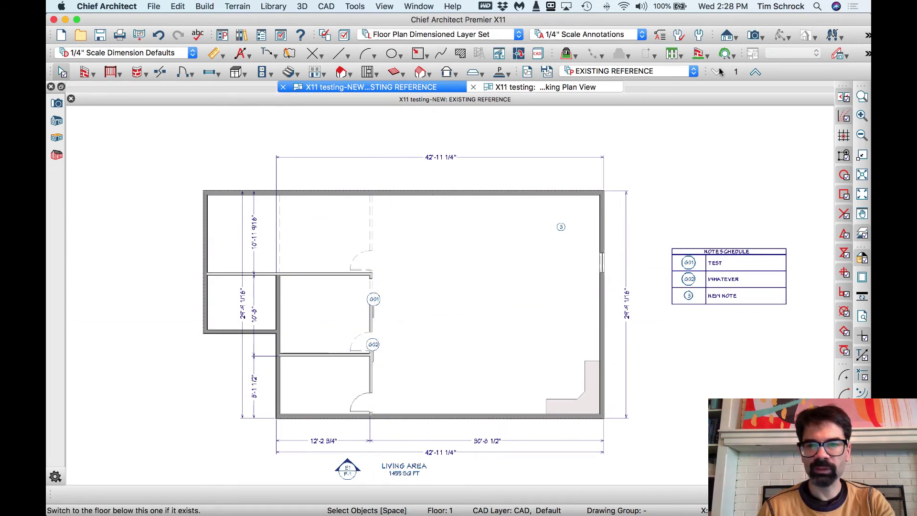
click(734, 72)
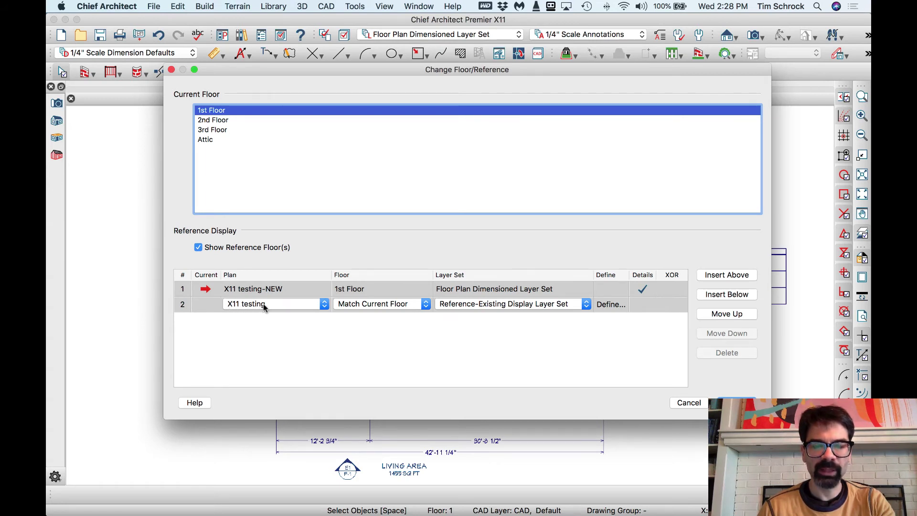
click(395, 305)
click(395, 306)
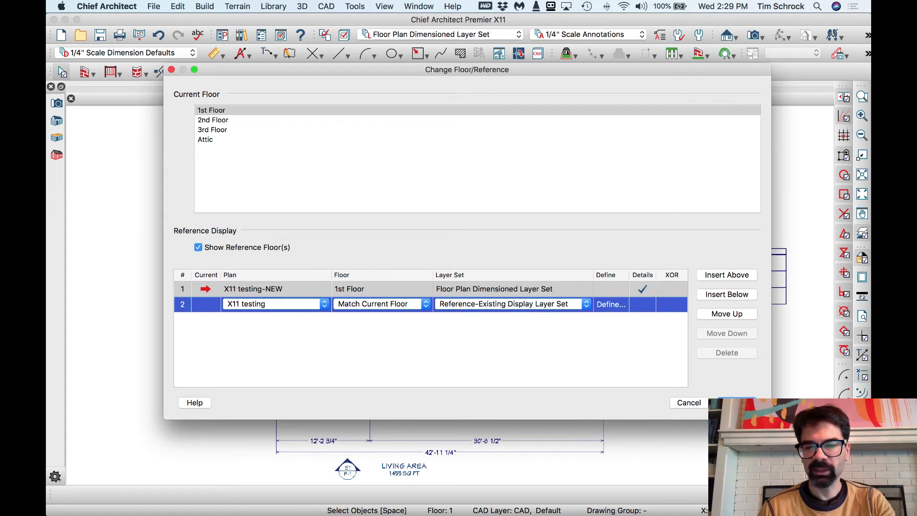
click(736, 403)
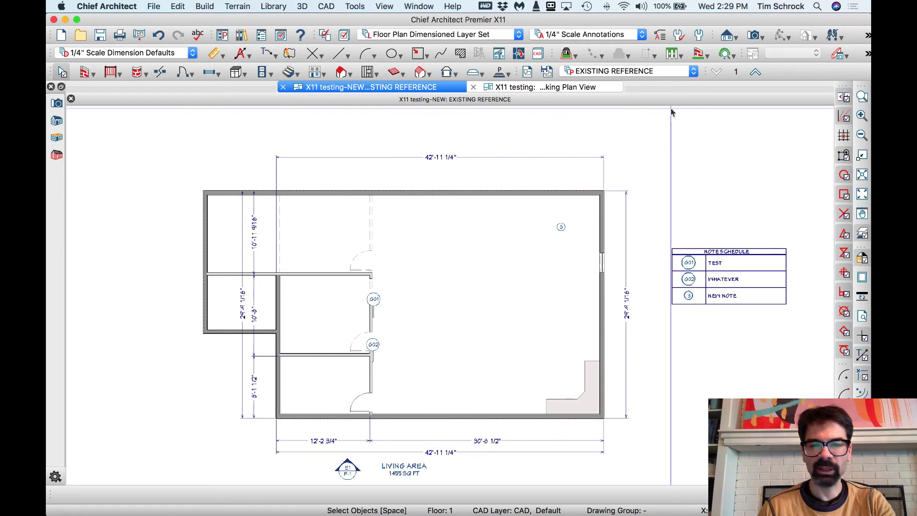
Drag door G01 up its closet wall until dimensions read 8 1/4" and 4'-7 3/4"
scroll(384, 356, up, 3)
scroll(383, 356, up, 2)
click(358, 329)
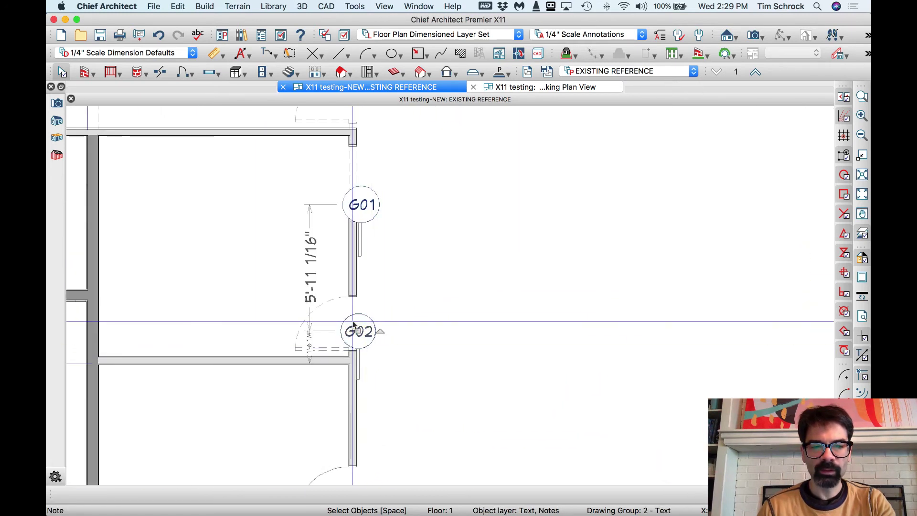
key(Escape)
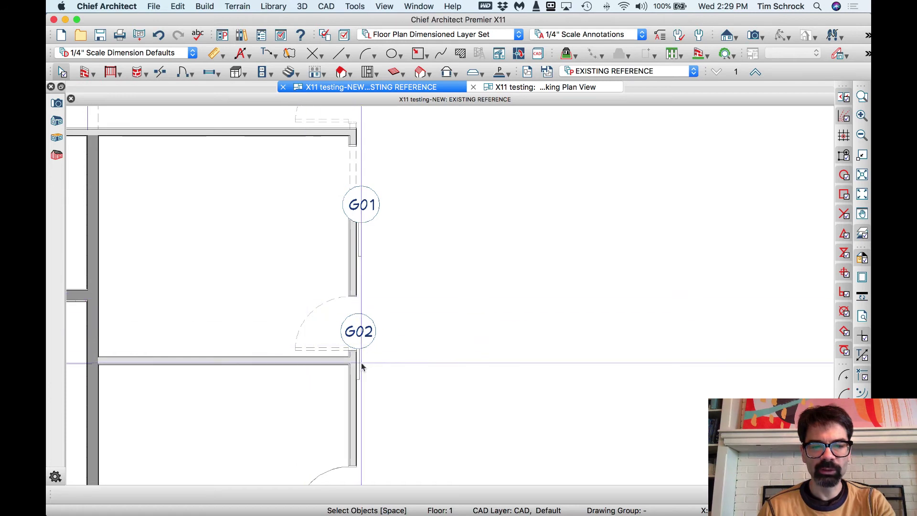
scroll(334, 355, down, 3)
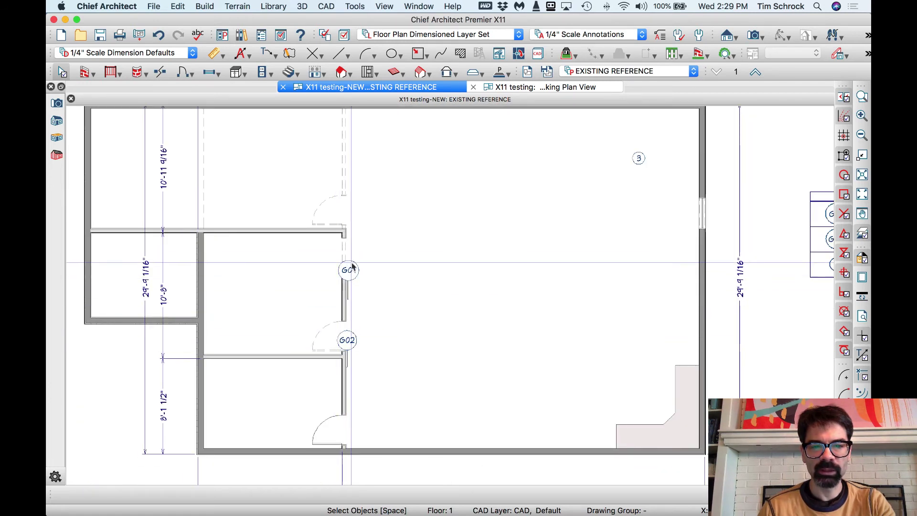
scroll(342, 258, up, 3)
scroll(341, 248, up, 2)
click(342, 242)
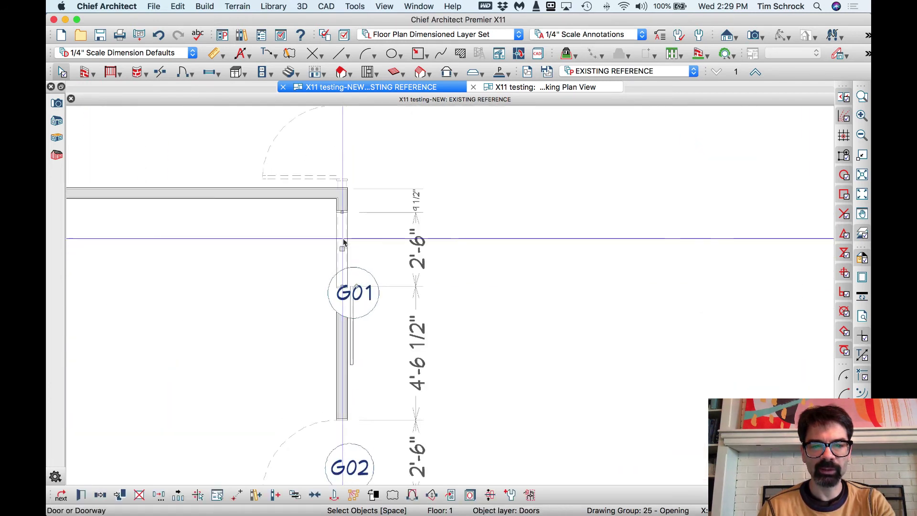
scroll(344, 272, up, 1)
mouse_move(343, 272)
mouse_down()
mouse_move(343, 286)
mouse_move(344, 246)
mouse_move(364, 235)
mouse_move(350, 221)
mouse_move(342, 242)
mouse_move(349, 262)
mouse_up()
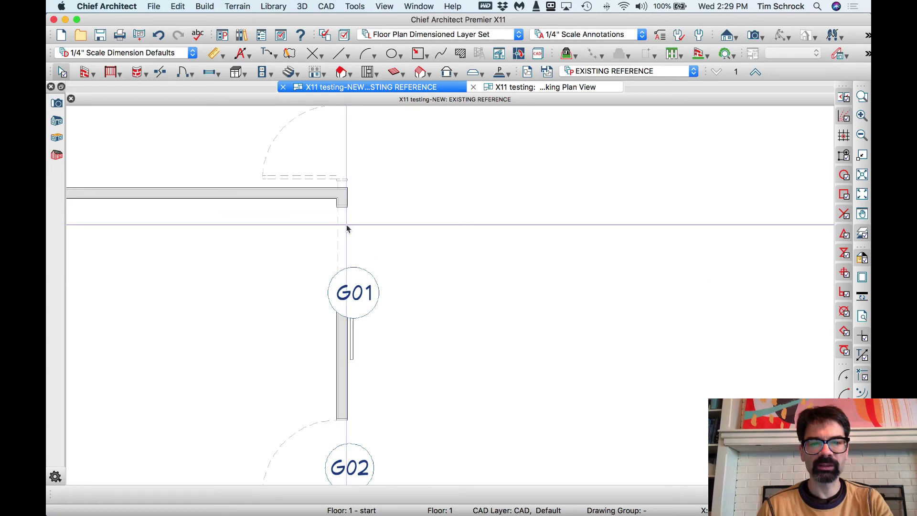
scroll(375, 211, down, 6)
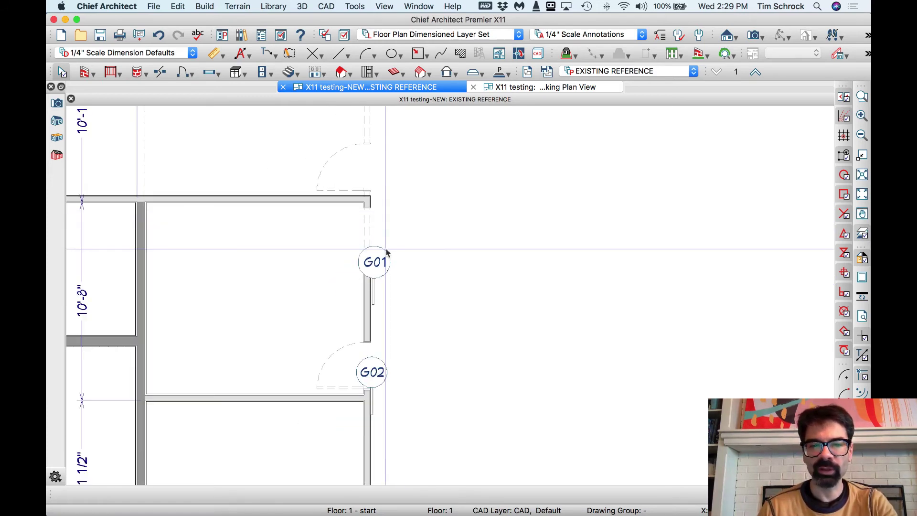
Show Floor 2 in the new plan, then in the existing plan's Working Plan View
click(755, 72)
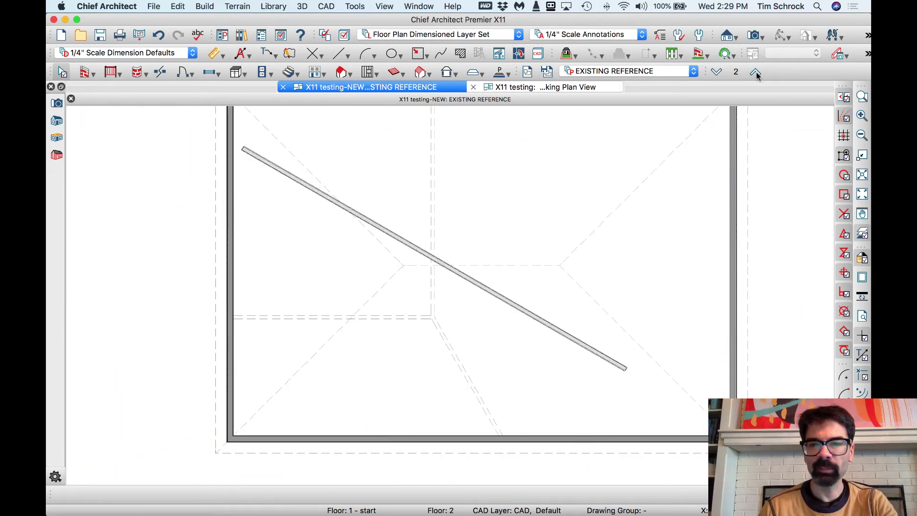
scroll(396, 341, down, 2)
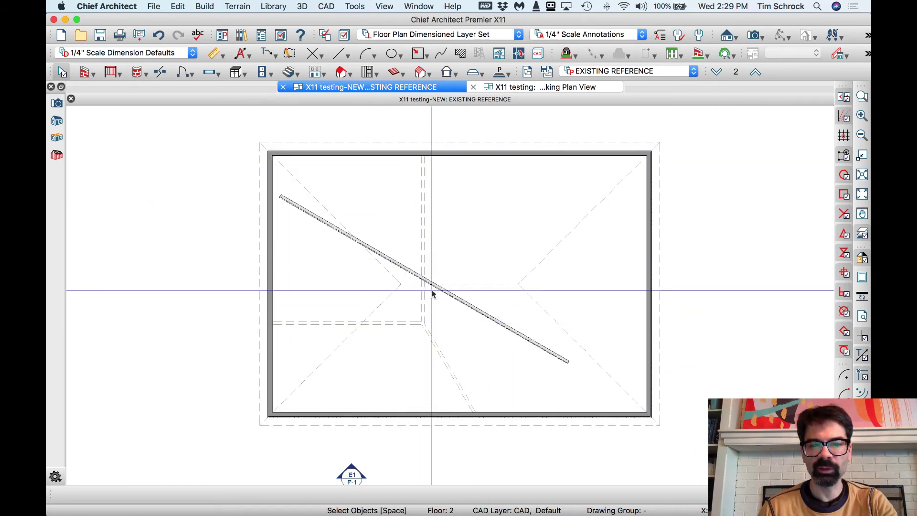
click(526, 90)
click(753, 73)
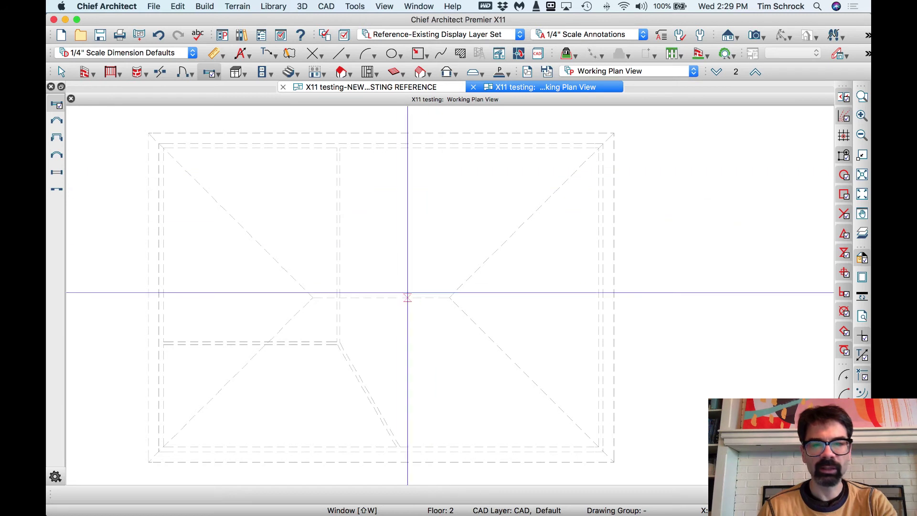
Turn off Roof Planes display in the Reference-Existing Display layer set
right_click(432, 303)
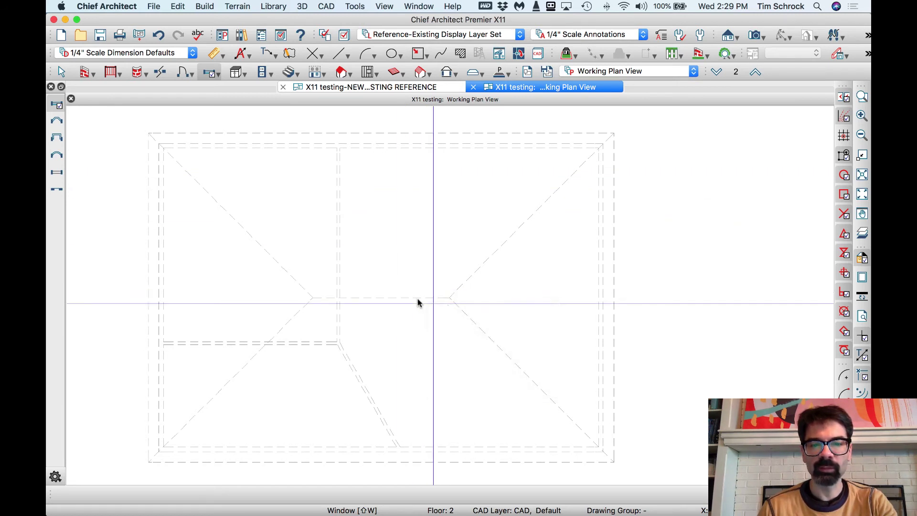
click(419, 302)
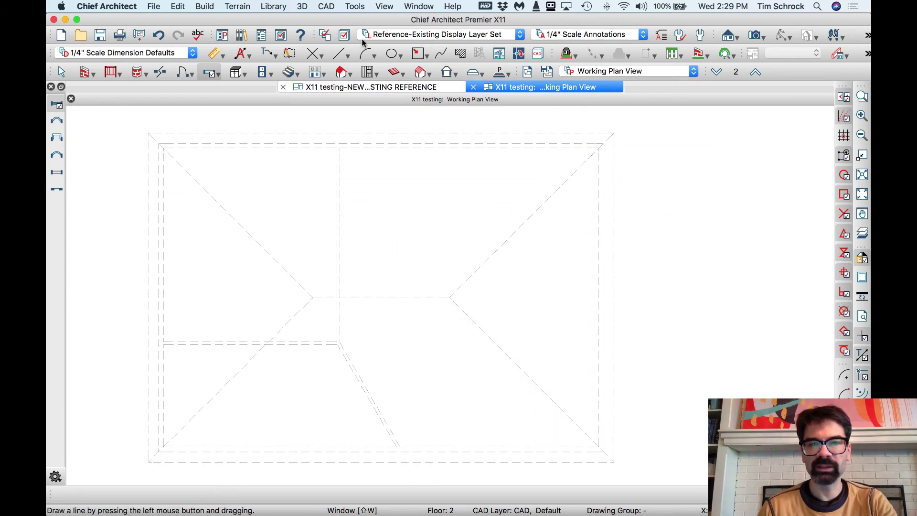
key(super+l)
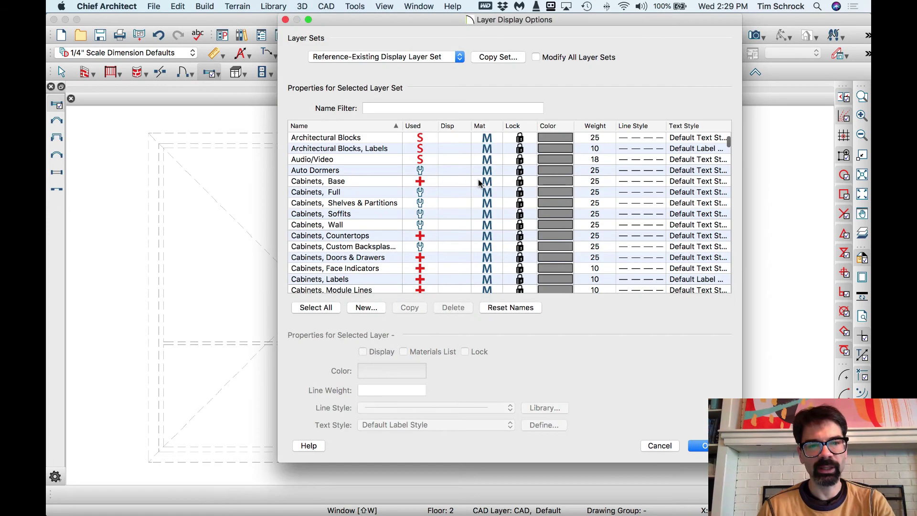
text(room)
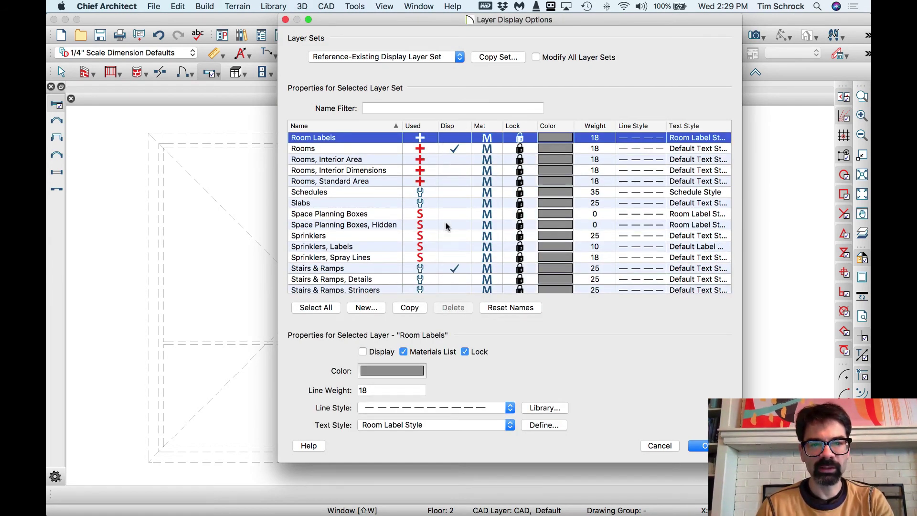
text(roof)
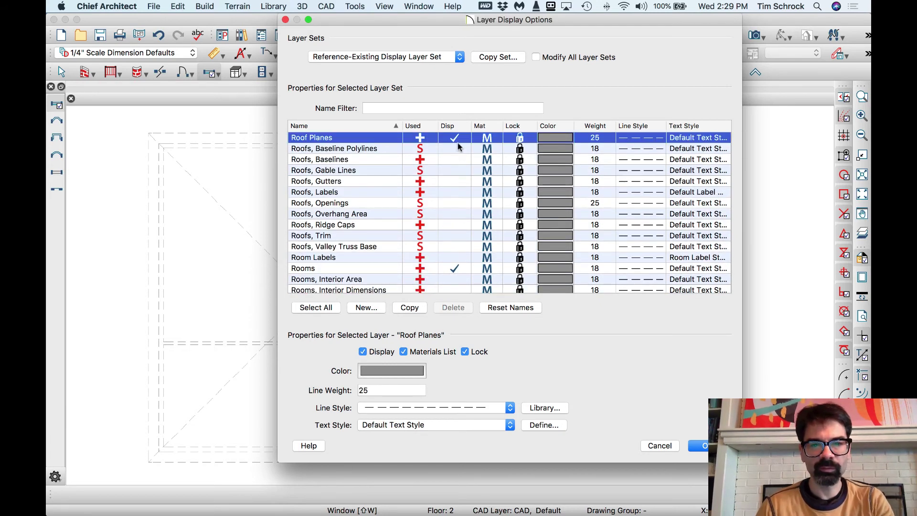
key(Return)
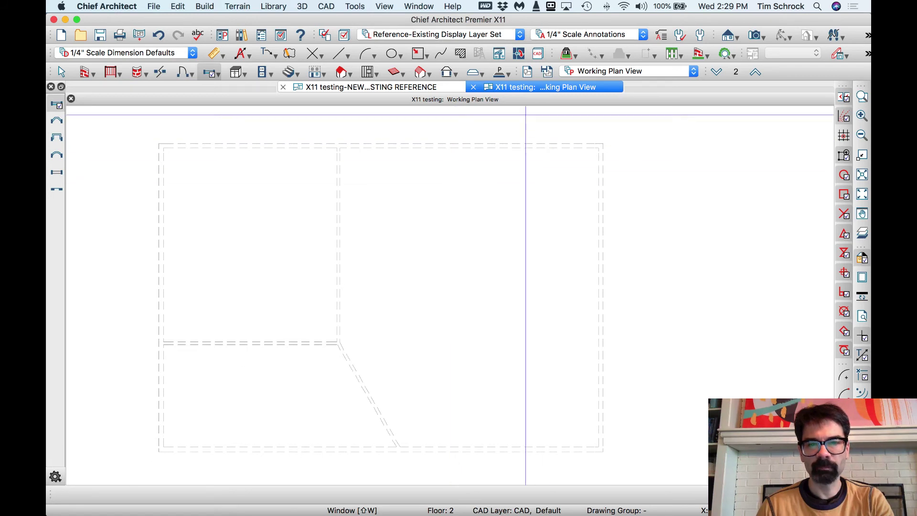
Return to the existing plan's Working Plan View after checking the EXISTING REFERENCE view
click(365, 89)
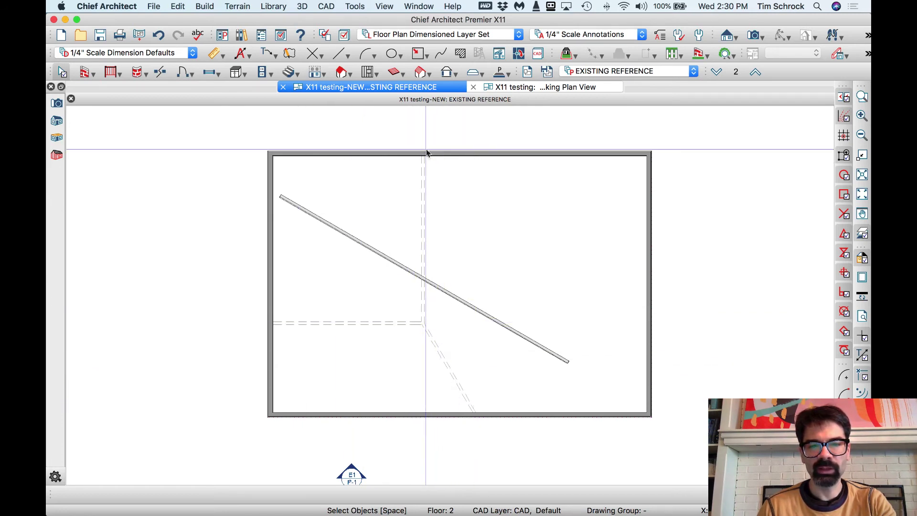
click(577, 88)
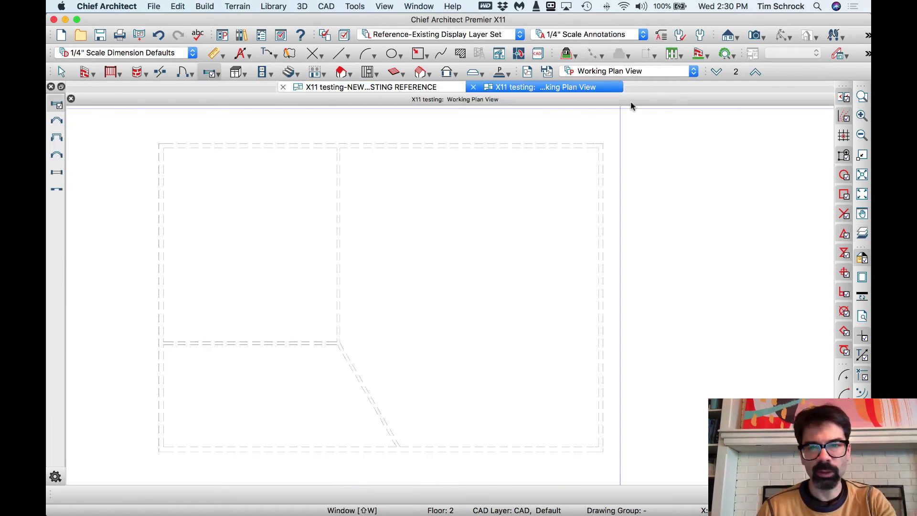
click(636, 72)
click(641, 71)
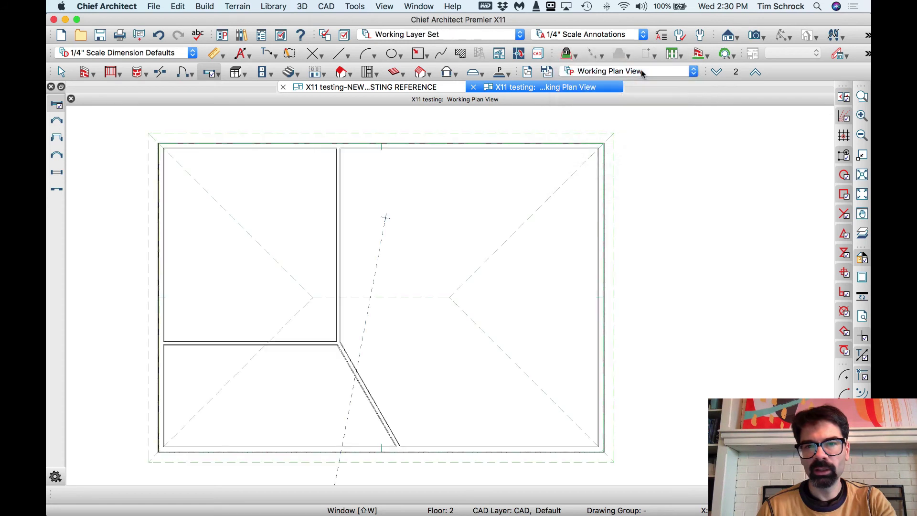
Place an interior hinged door, a top exterior window, and three windows along the interior wall
click(183, 72)
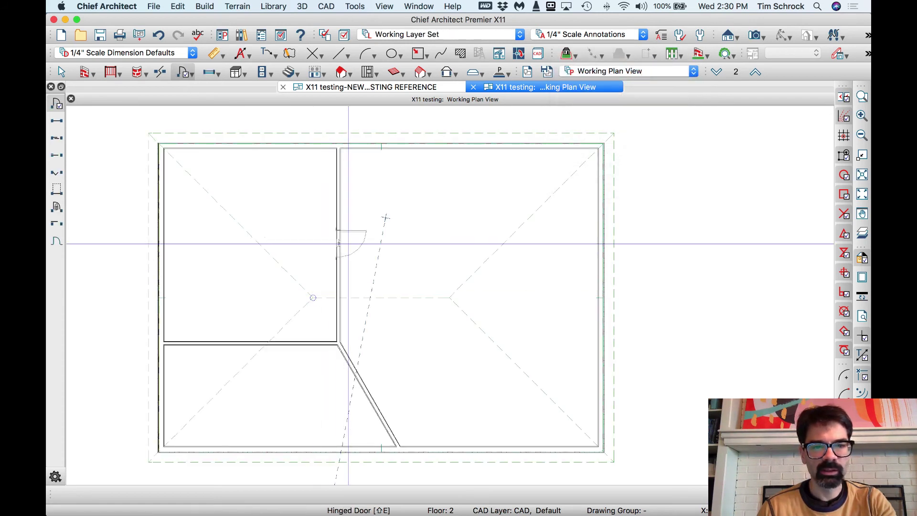
click(338, 208)
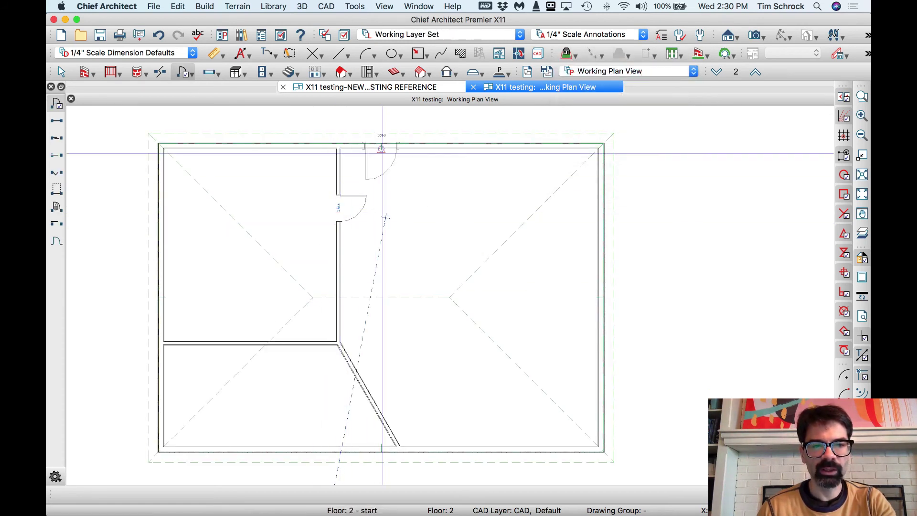
click(209, 73)
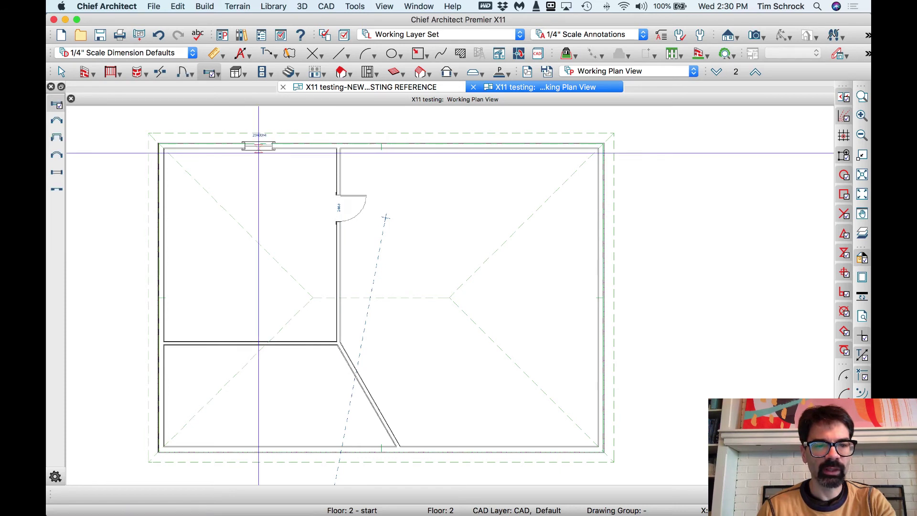
click(258, 153)
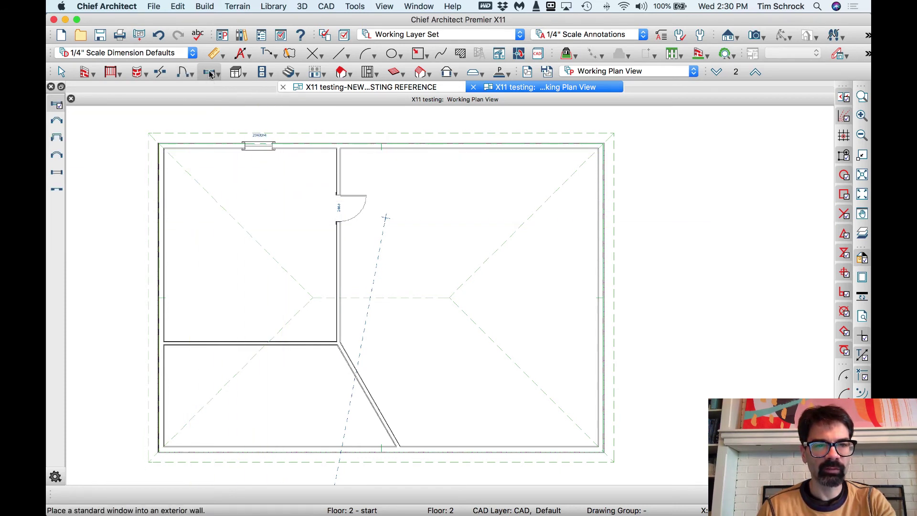
click(207, 343)
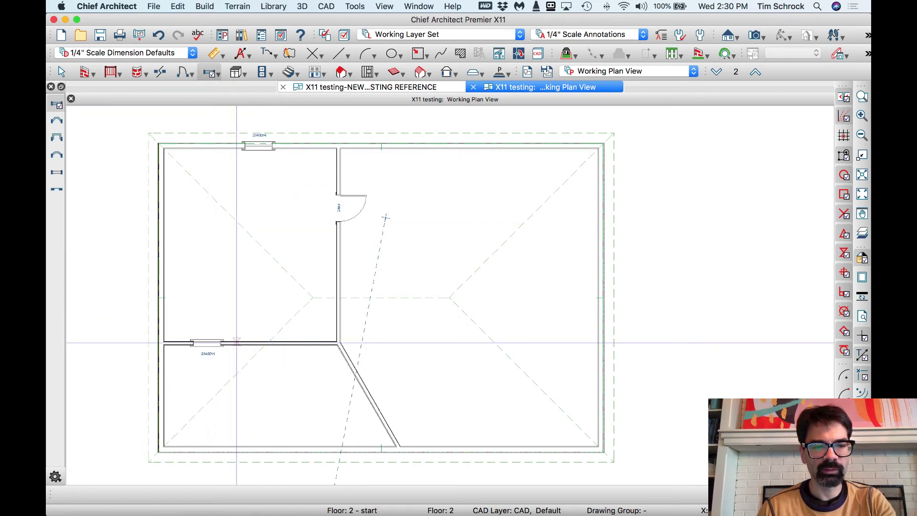
click(237, 343)
click(269, 342)
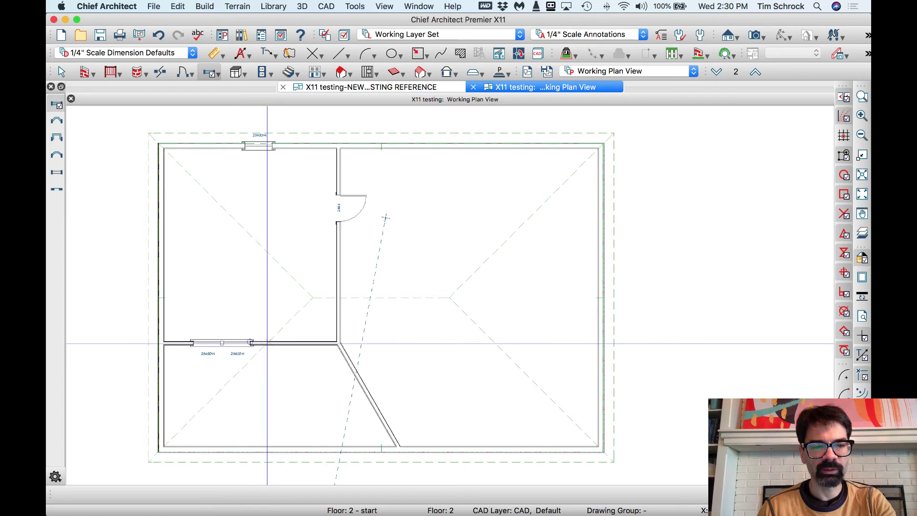
Show Floor 1 in the new plan's EXISTING REFERENCE view
click(407, 87)
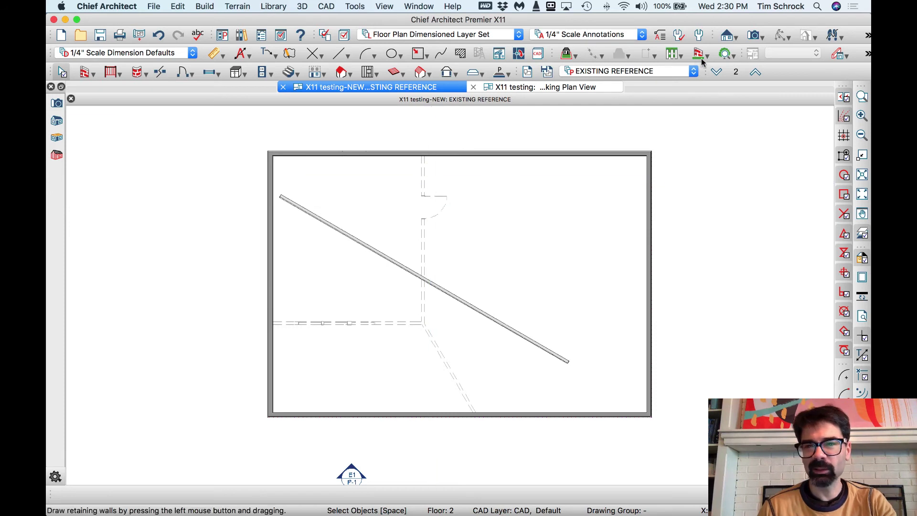
click(717, 71)
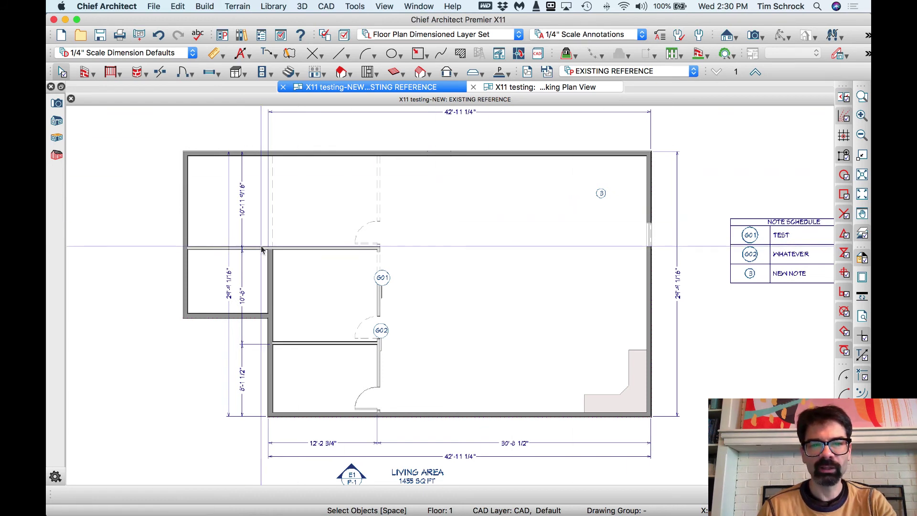
Create a Perspective Full Overview camera of the new plan and orbit around the house
drag(759, 35, 772, 70)
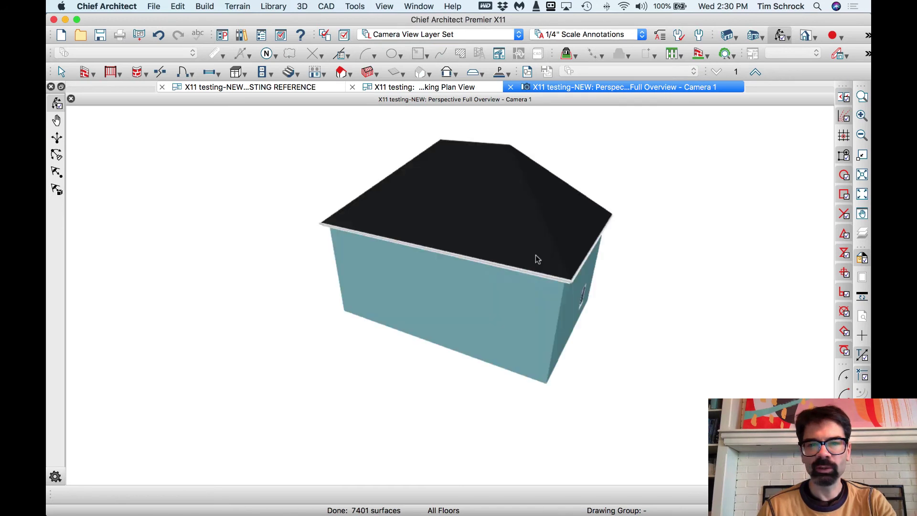
drag(483, 252, 621, 237)
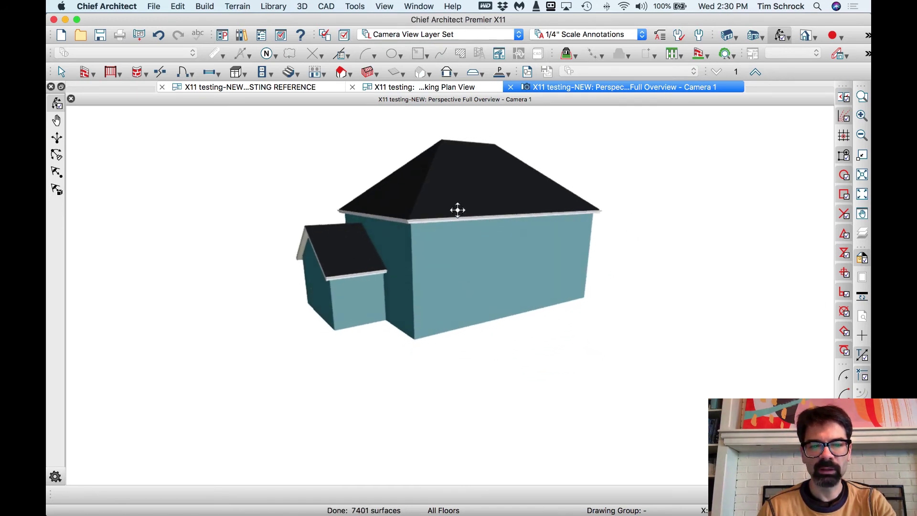
drag(456, 207, 446, 302)
Turn on textures in the 3D view so the shingles and siding render
click(353, 7)
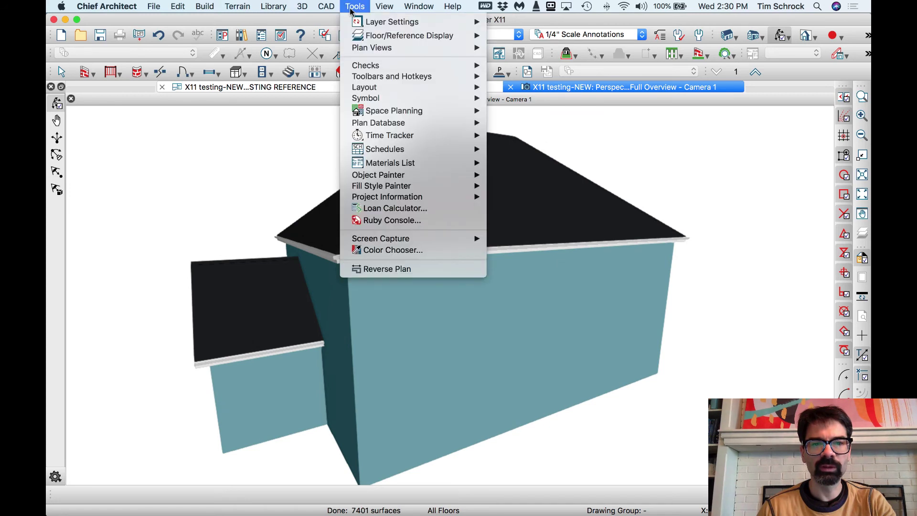
mouse_move(298, 8)
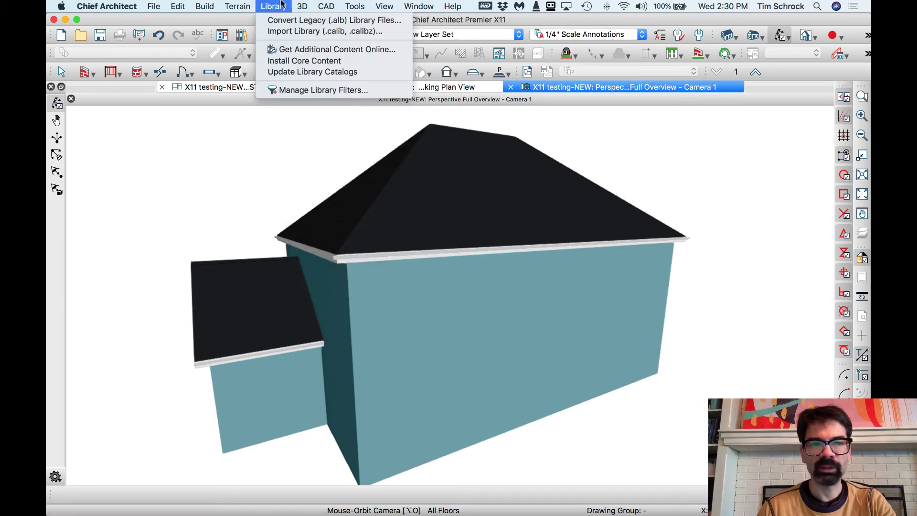
click(301, 6)
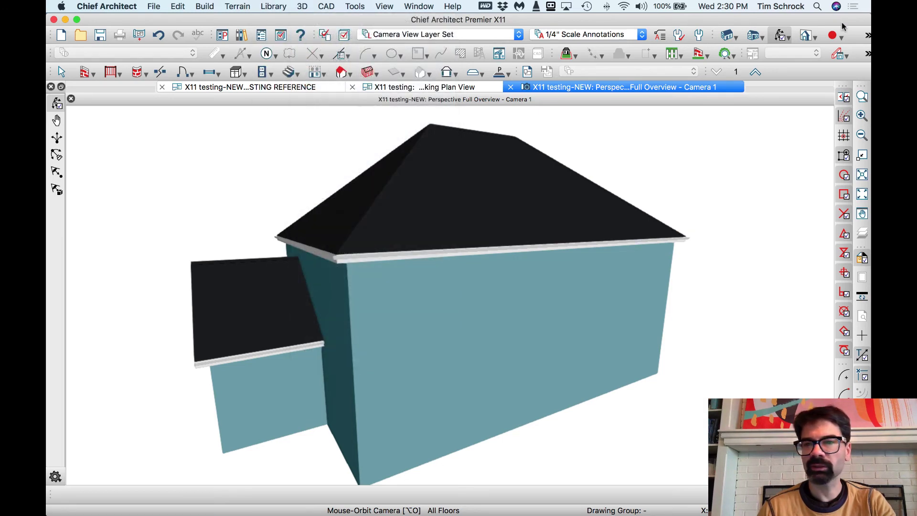
click(812, 37)
click(772, 64)
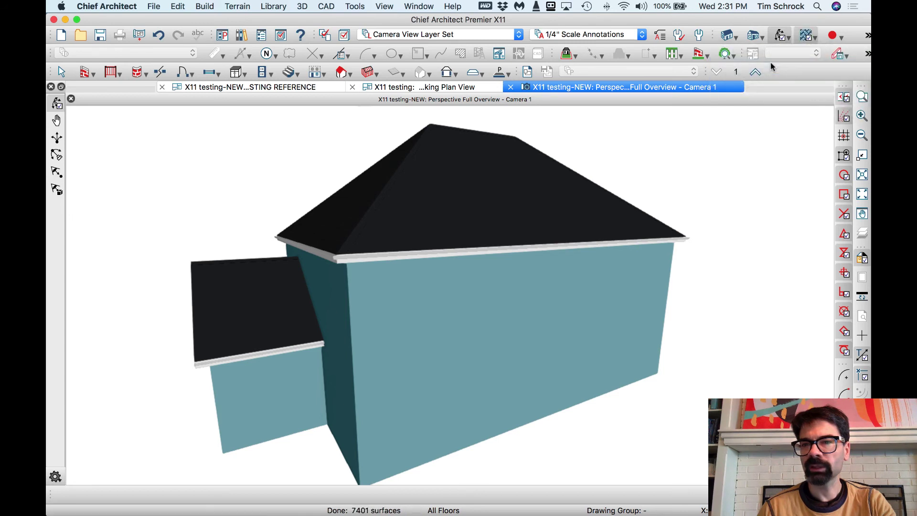
drag(463, 320, 498, 324)
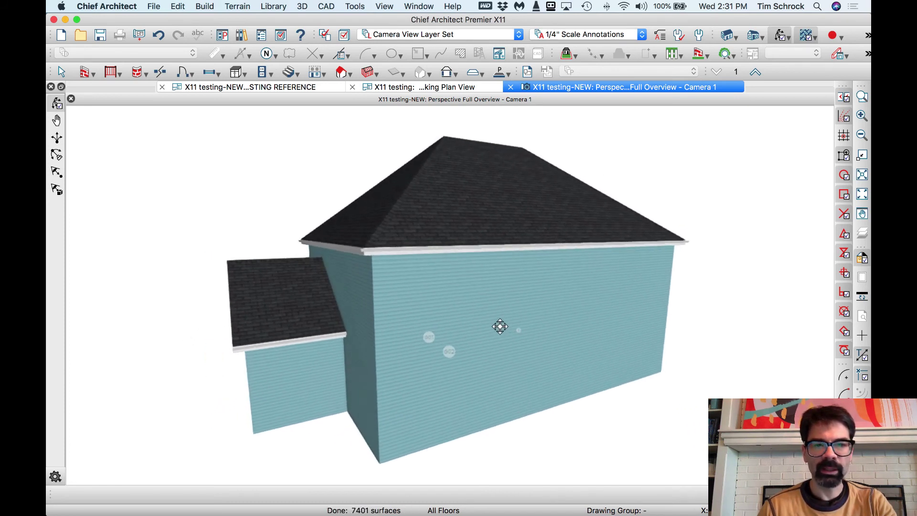
Set X11 testing as a Standard reference in row 2, then cancel without applying
click(738, 74)
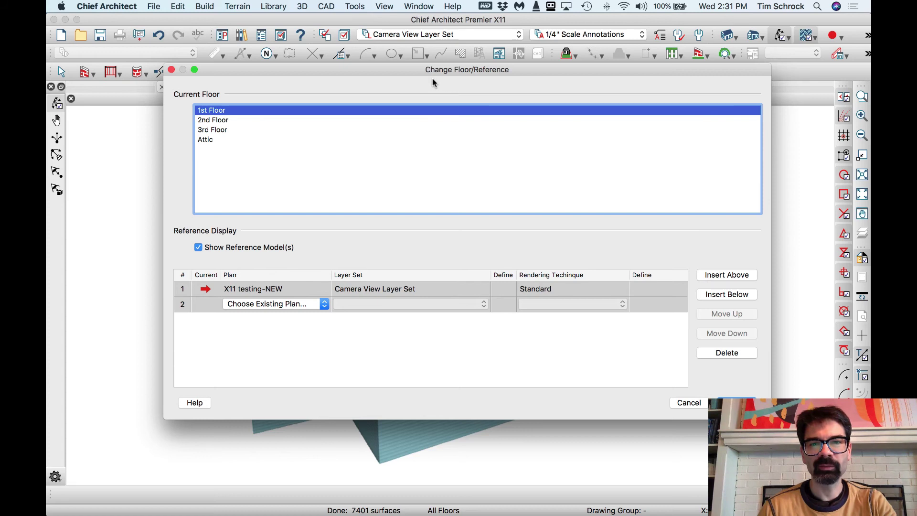
click(301, 305)
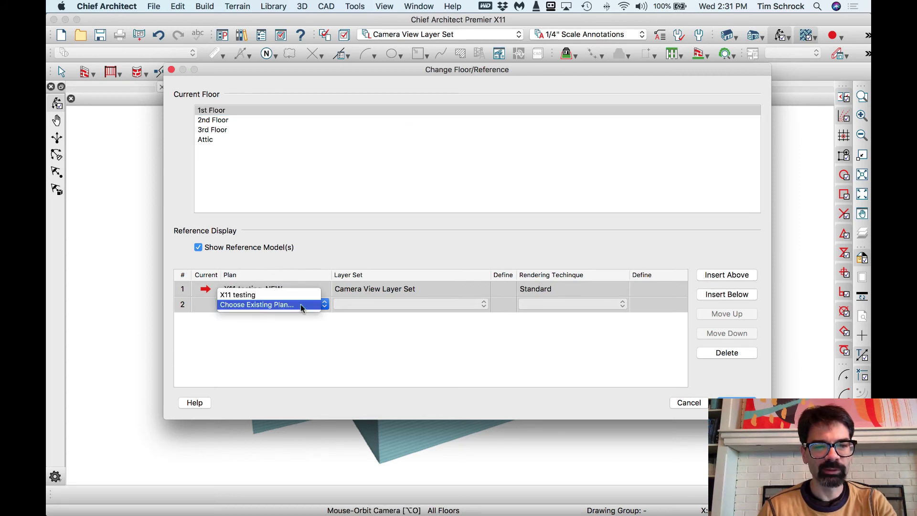
click(252, 295)
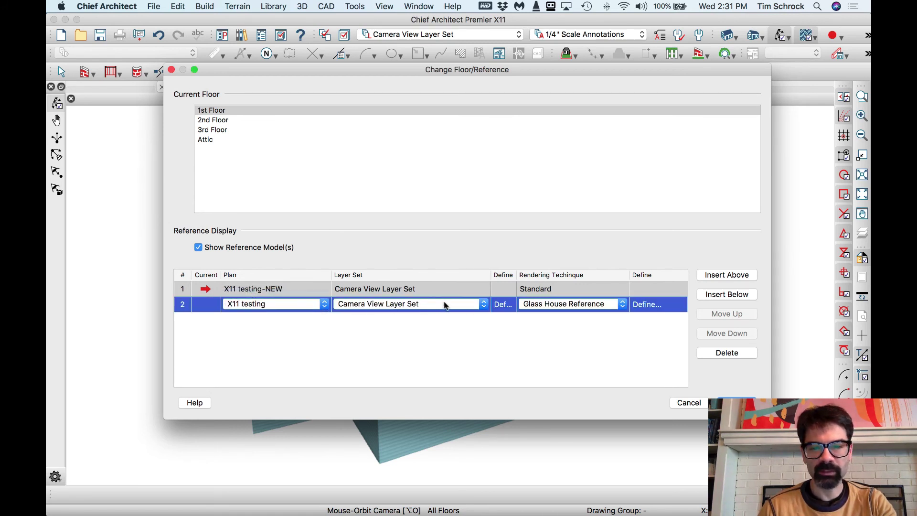
click(587, 304)
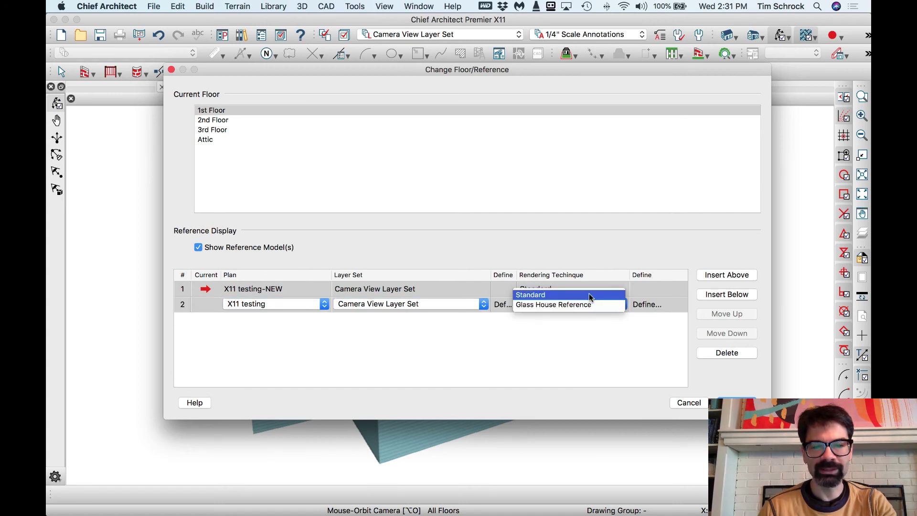
click(590, 295)
click(568, 289)
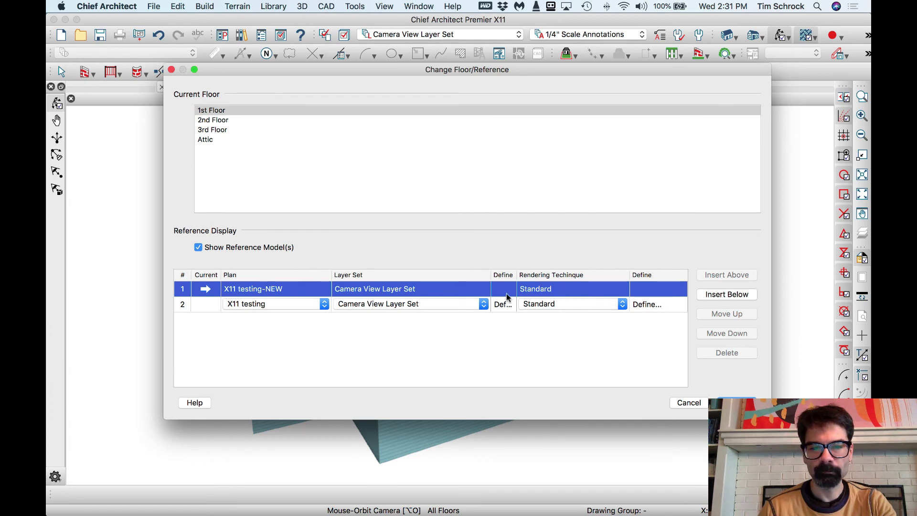
click(207, 306)
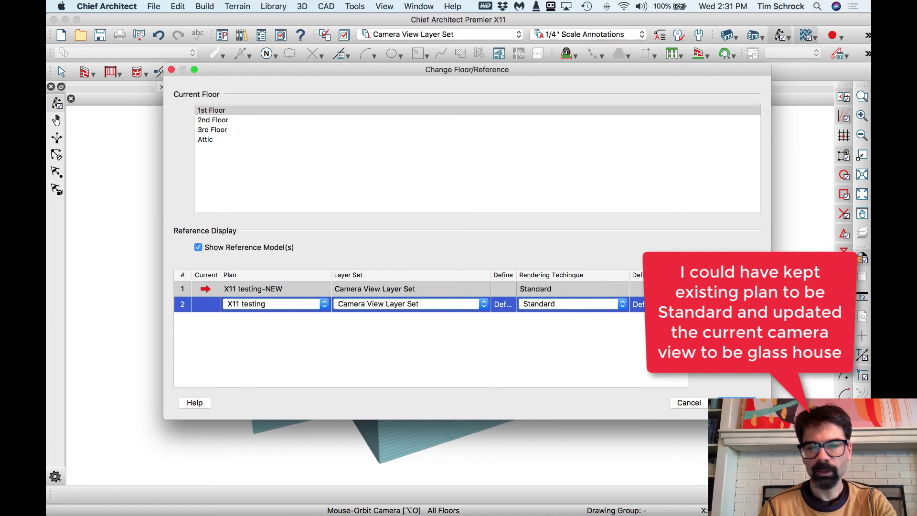
click(682, 406)
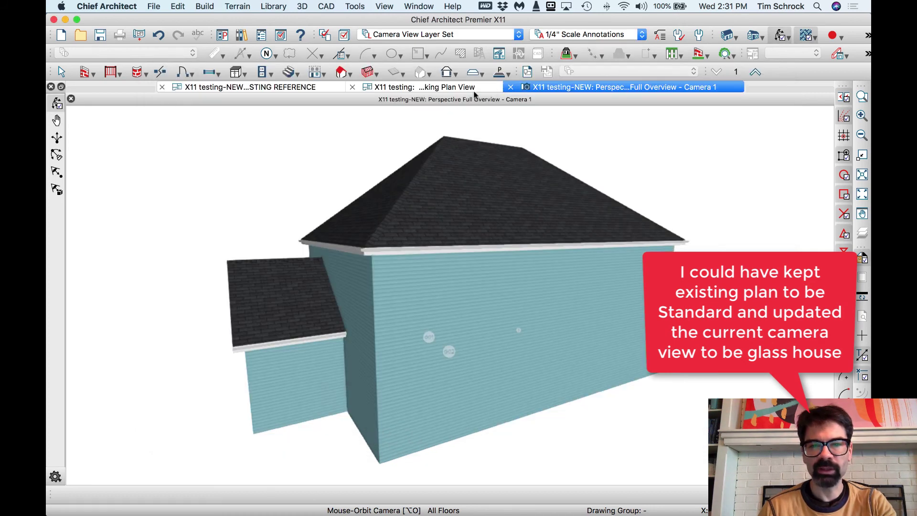
Create a Perspective Full Overview camera (F9) of the existing plan and orbit it
click(434, 88)
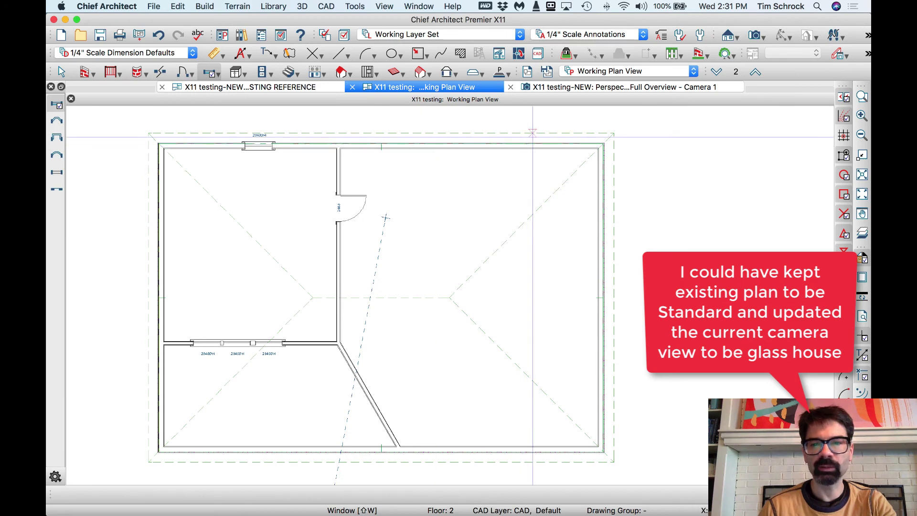
scroll(615, 125, down, 2)
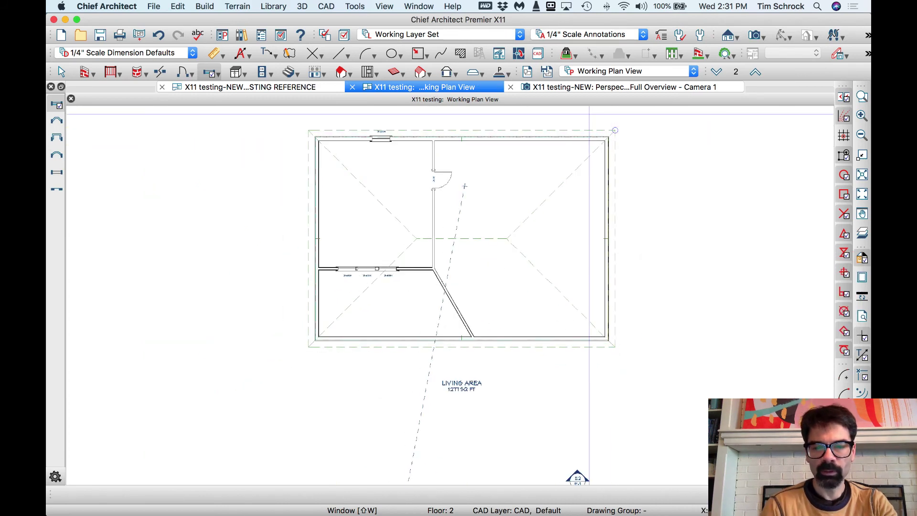
key(F9)
mouse_move(455, 250)
mouse_down()
mouse_move(550, 267)
mouse_move(524, 274)
mouse_move(466, 258)
mouse_up()
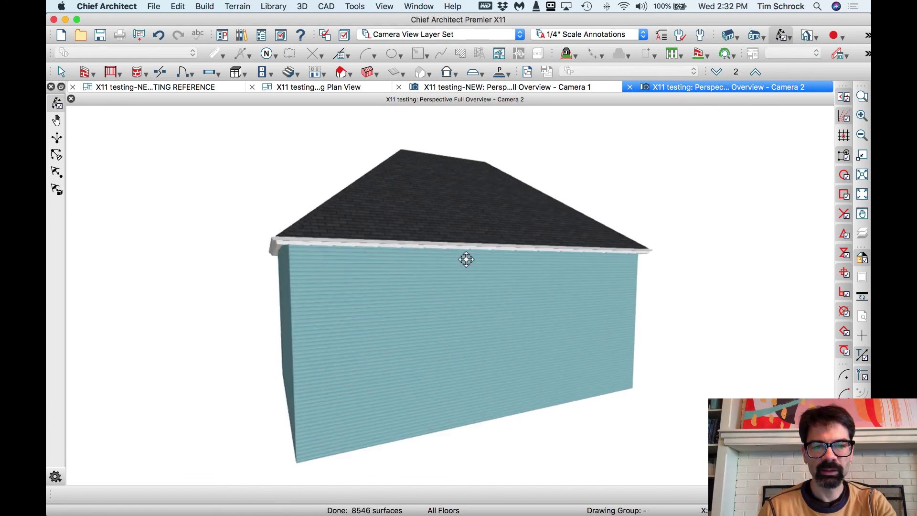
Reference X11 testing-NEW in the camera with Glass House Reference rendering
click(733, 72)
click(301, 304)
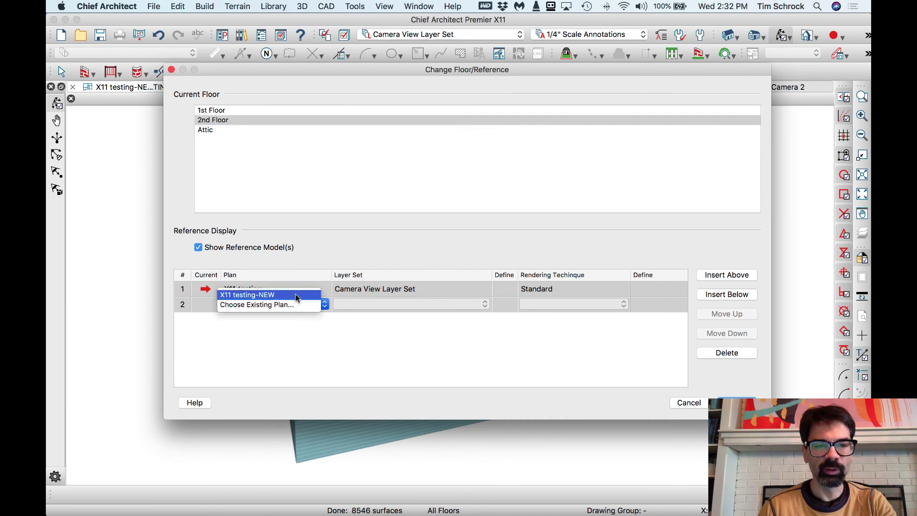
click(295, 293)
click(560, 304)
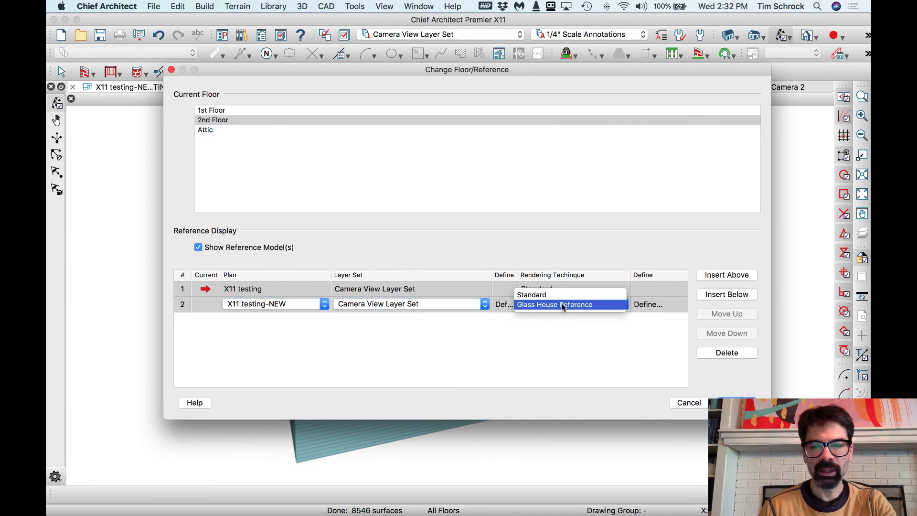
click(561, 305)
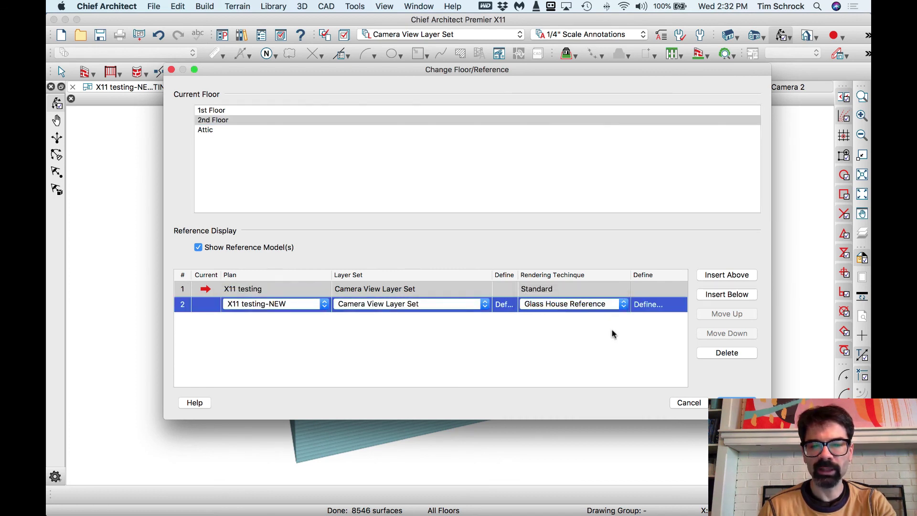
click(737, 402)
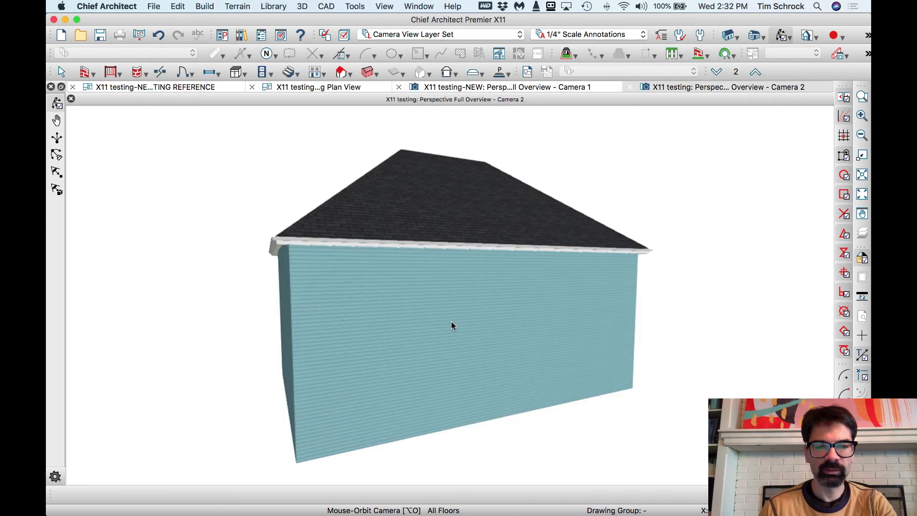
Orbit Camera 2 to reveal the glass X11 testing-NEW addition from the side
mouse_move(578, 323)
mouse_down()
mouse_move(557, 322)
mouse_move(588, 321)
mouse_up()
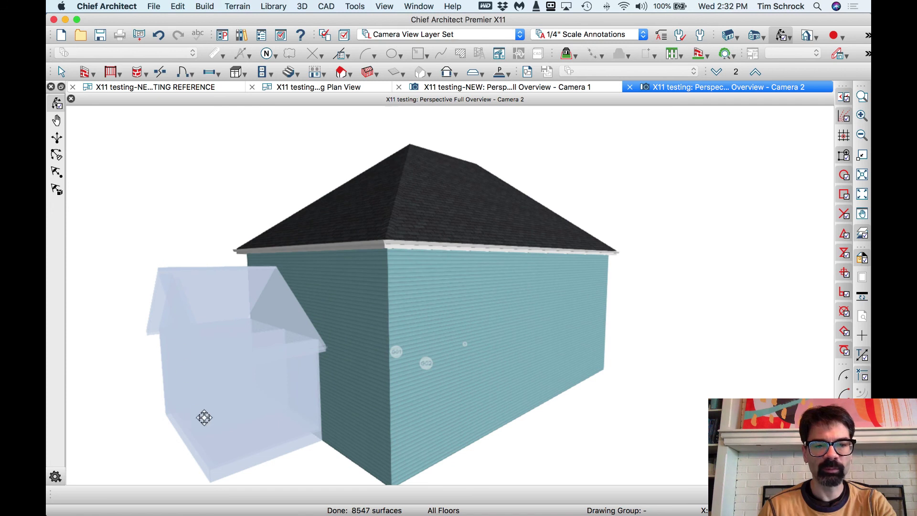
drag(291, 426, 256, 420)
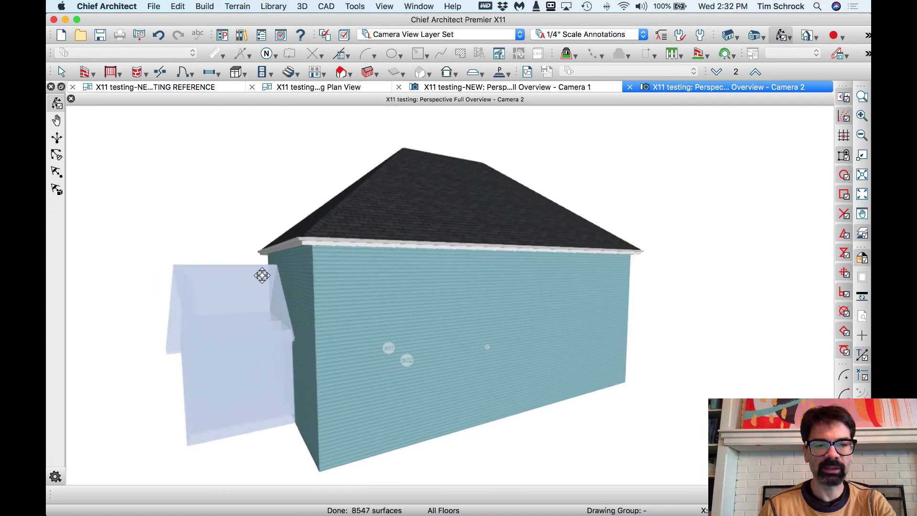